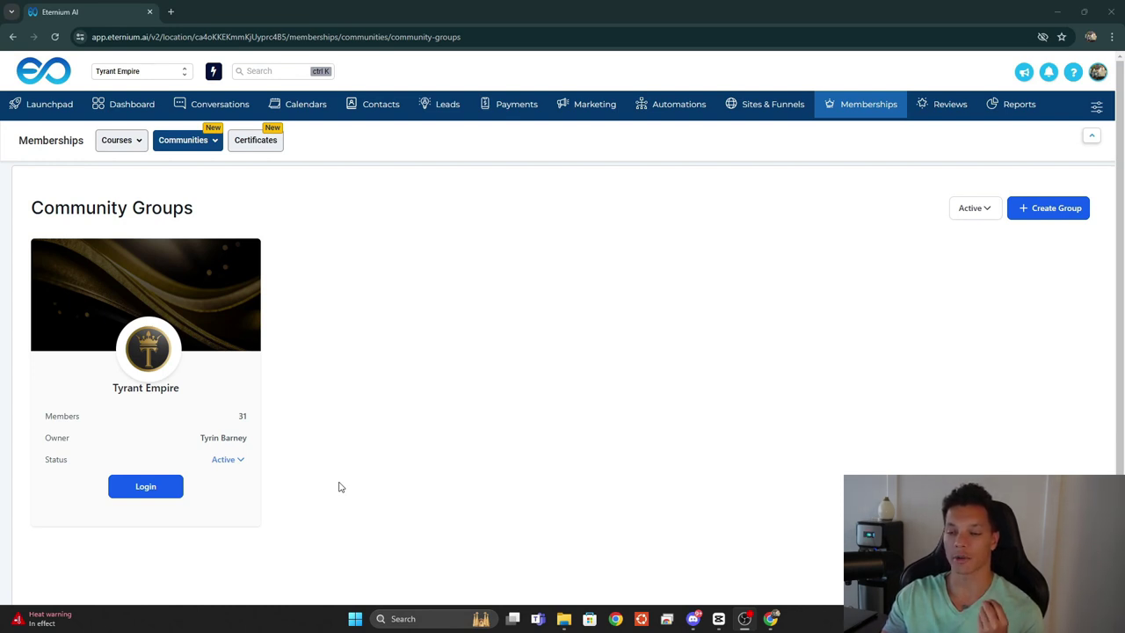
From the Community Groups list, start creating a new community group.
{"action": "left_click", "coordinate": [630, 214]}
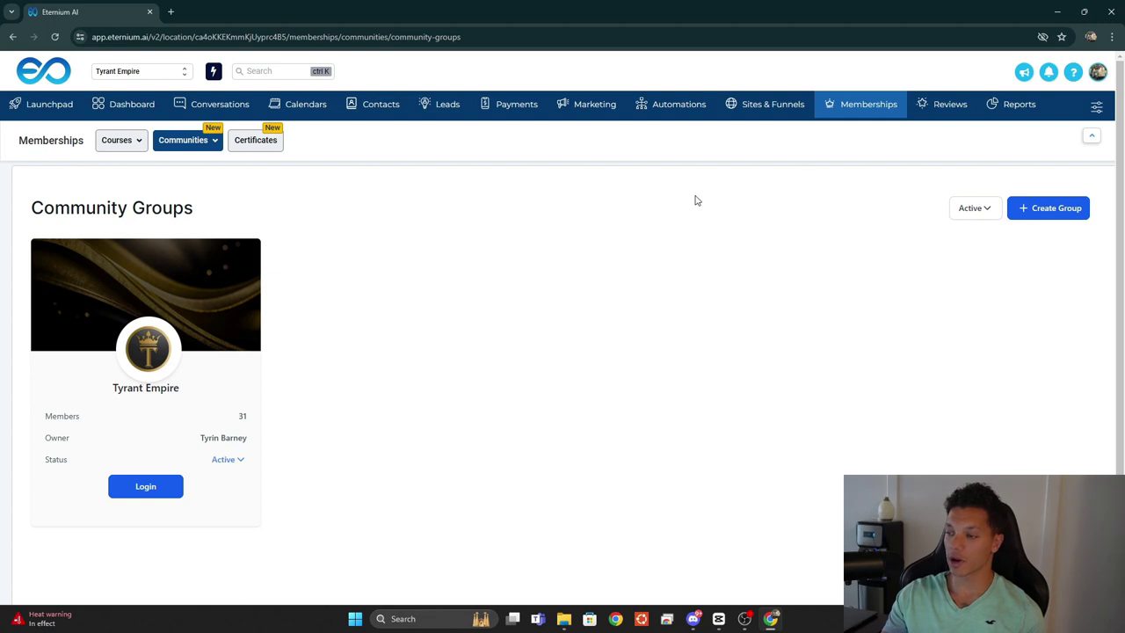
{"action": "left_click", "coordinate": [1026, 212]}
Name the group 'Test Group', keep the test-group URL, and describe it as 'Hello YouTube'.
{"action": "left_click", "coordinate": [752, 327]}
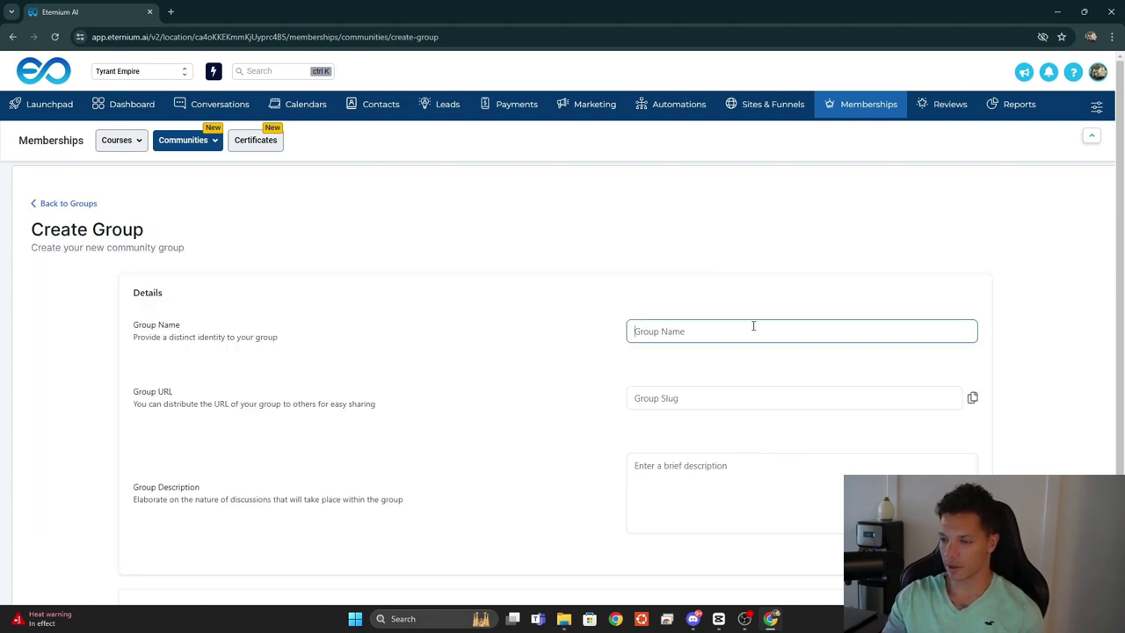
{"action": "type", "text": "Test Group"}
{"action": "scroll", "coordinate": [754, 328], "scroll_direction": "down", "scroll_amount": 2}
{"action": "left_click", "coordinate": [675, 282]}
{"action": "left_click", "coordinate": [685, 369]}
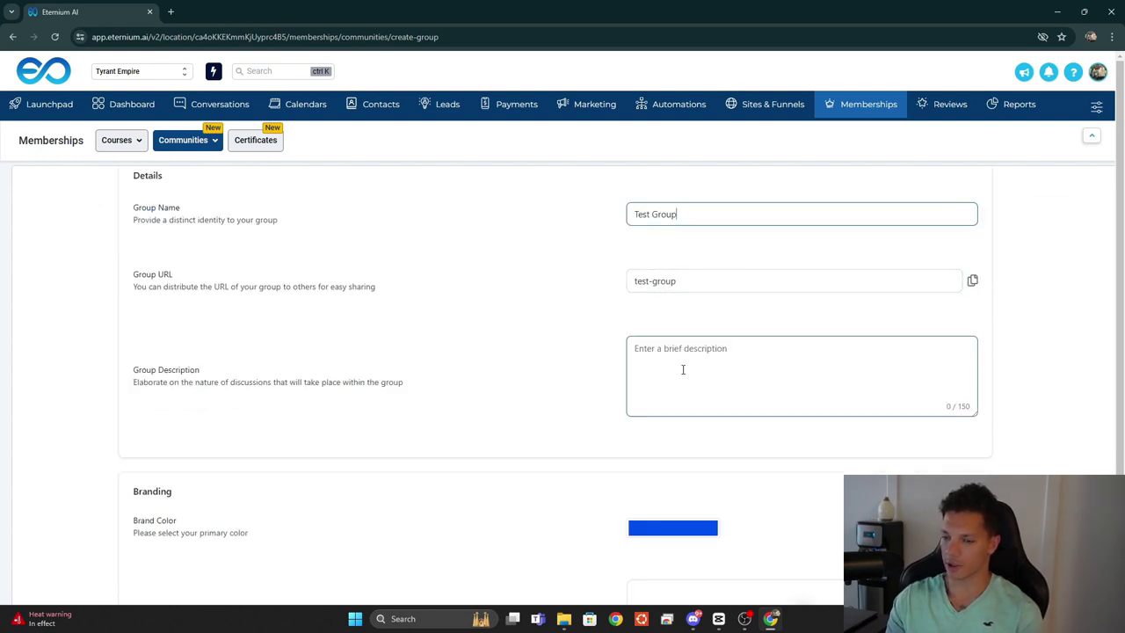
{"action": "left_click", "coordinate": [705, 278]}
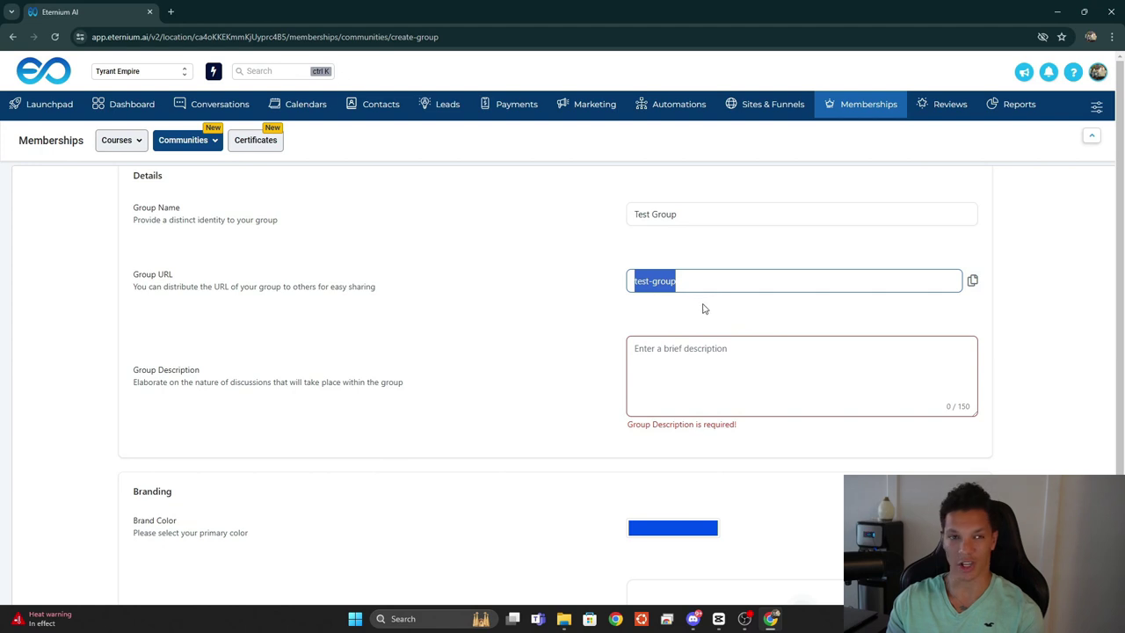
{"action": "left_click", "coordinate": [730, 338]}
{"action": "type", "text": "Hello YouTube"}
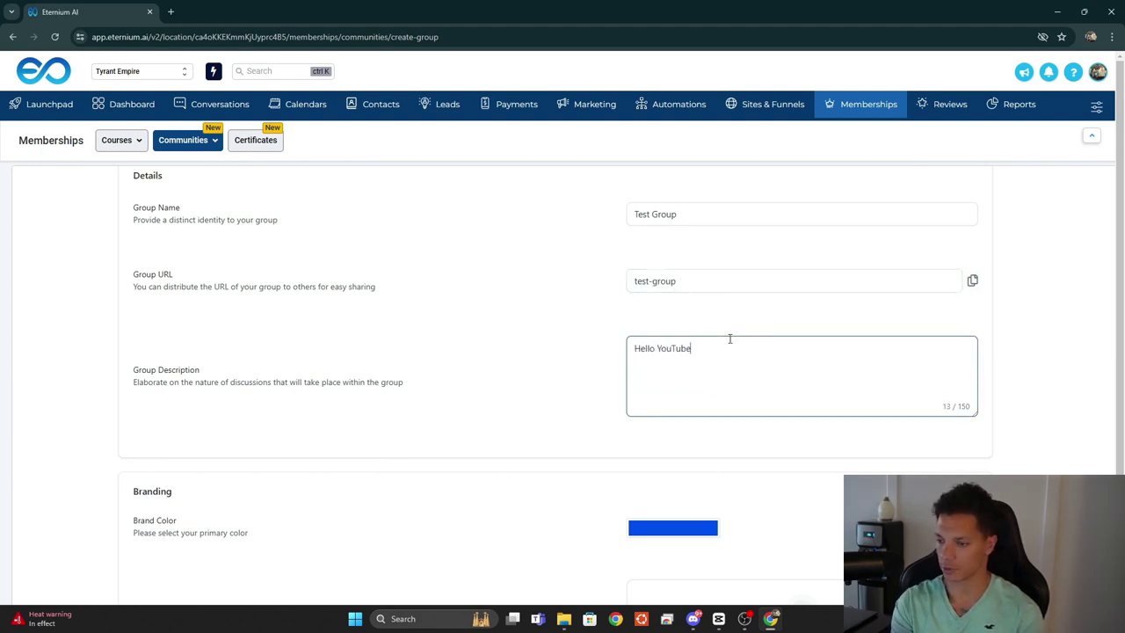
Compare the form against the existing Tyrant Empire group's name, URL slug and description.
{"action": "left_click", "coordinate": [402, 13]}
{"action": "left_click_drag", "start_coordinate": [858, 278], "coordinate": [790, 281]}
{"action": "key", "text": "ctrl+1"}
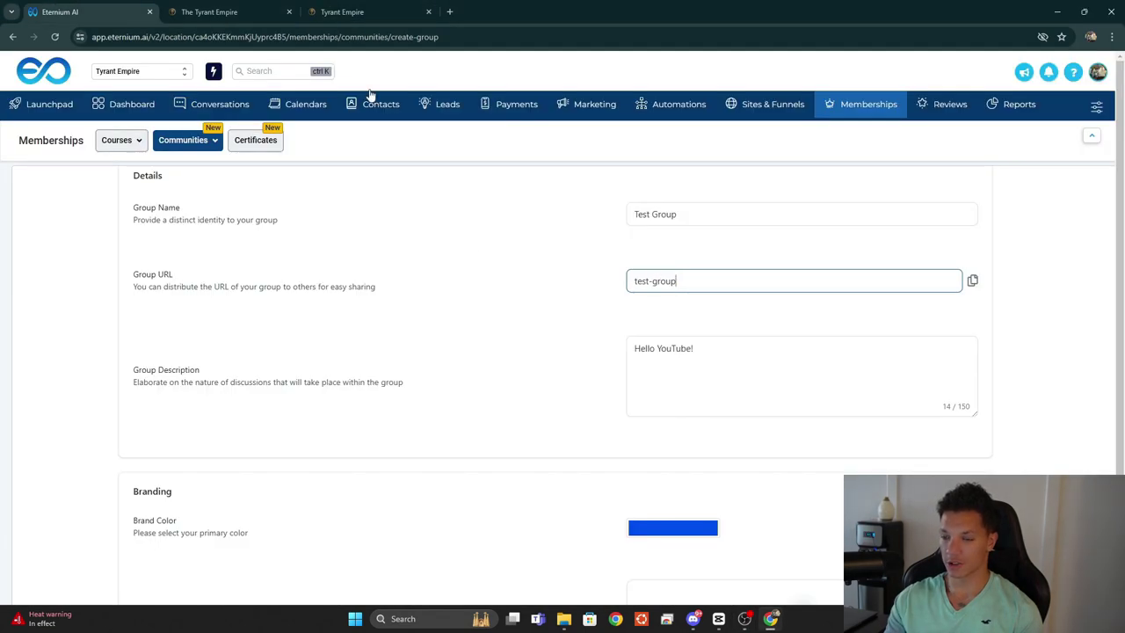
{"action": "left_click", "coordinate": [327, 12]}
{"action": "left_click_drag", "start_coordinate": [261, 37], "coordinate": [312, 37]}
{"action": "left_click", "coordinate": [39, 6]}
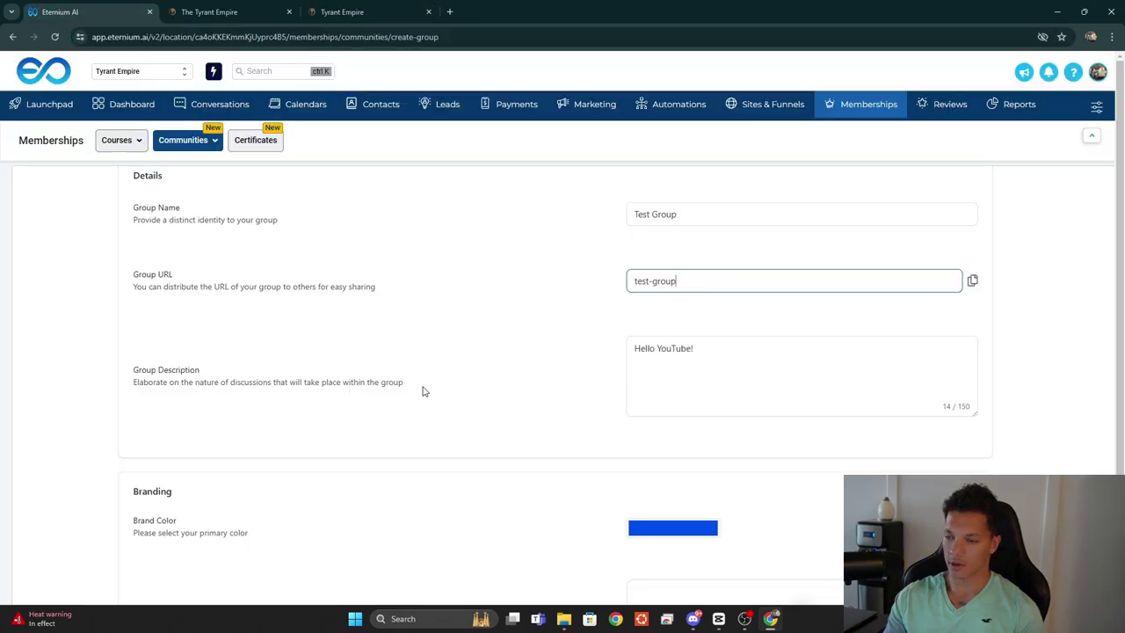
{"action": "key", "text": "ctrl+a"}
{"action": "left_click", "coordinate": [404, 12]}
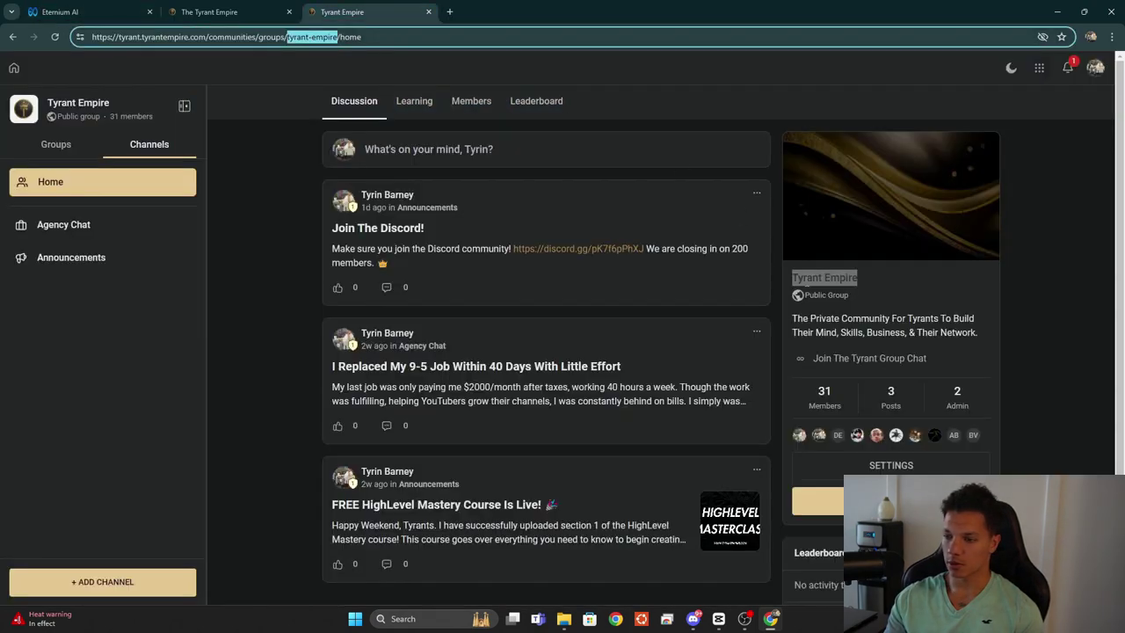
{"action": "left_click_drag", "start_coordinate": [988, 328], "coordinate": [839, 322]}
{"action": "key", "text": "ctrl+1"}
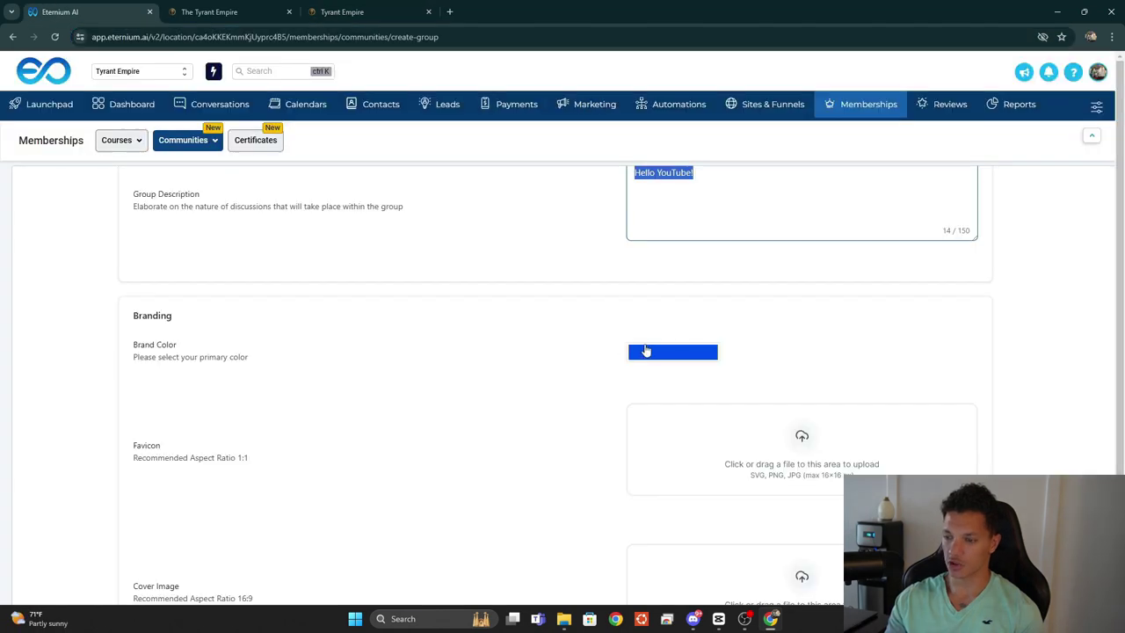
Review the cover image and logo section of the form, cross-checking the Tyrant Empire page.
{"action": "scroll", "coordinate": [743, 262], "scroll_direction": "down", "scroll_amount": 2}
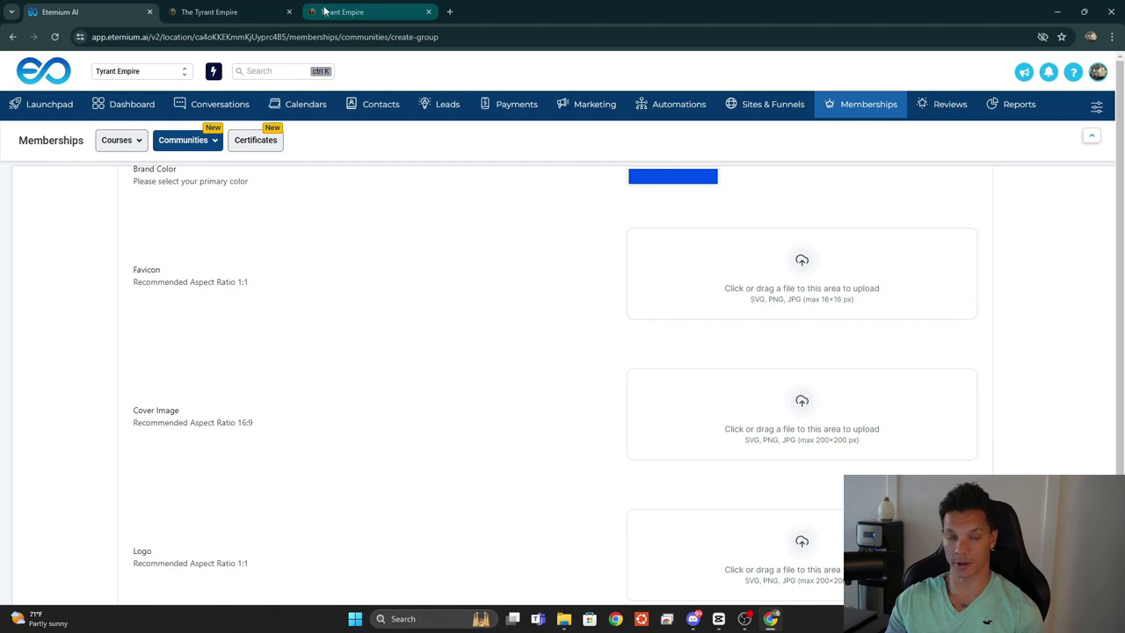
{"action": "scroll", "coordinate": [818, 333], "scroll_direction": "down", "scroll_amount": 1}
{"action": "key", "text": "ctrl+3"}
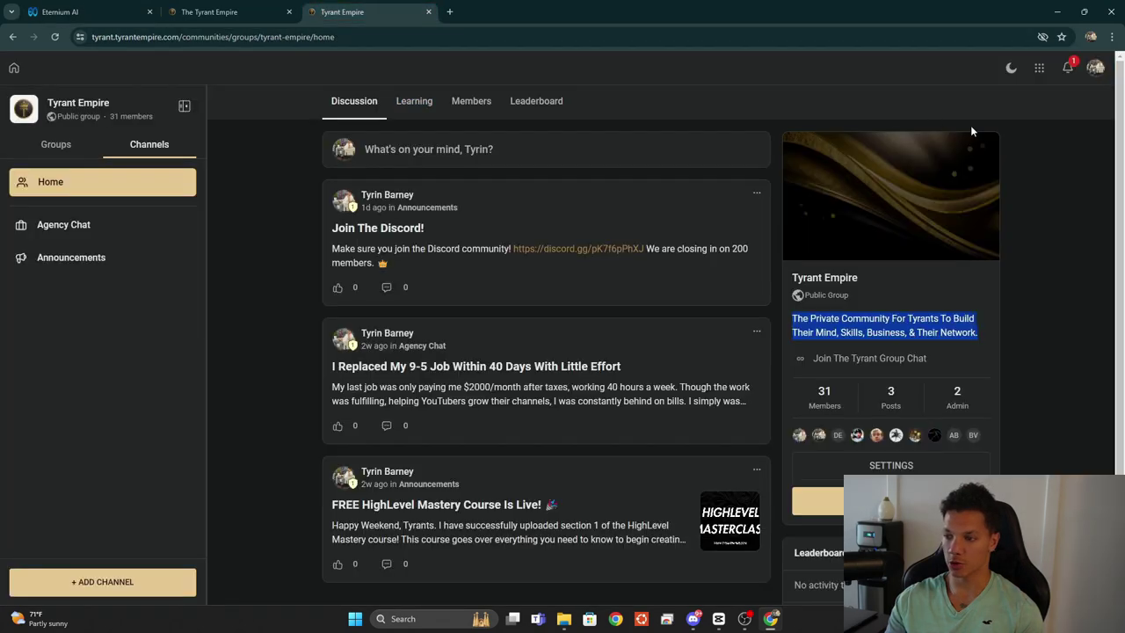
{"action": "key", "text": "ctrl+1"}
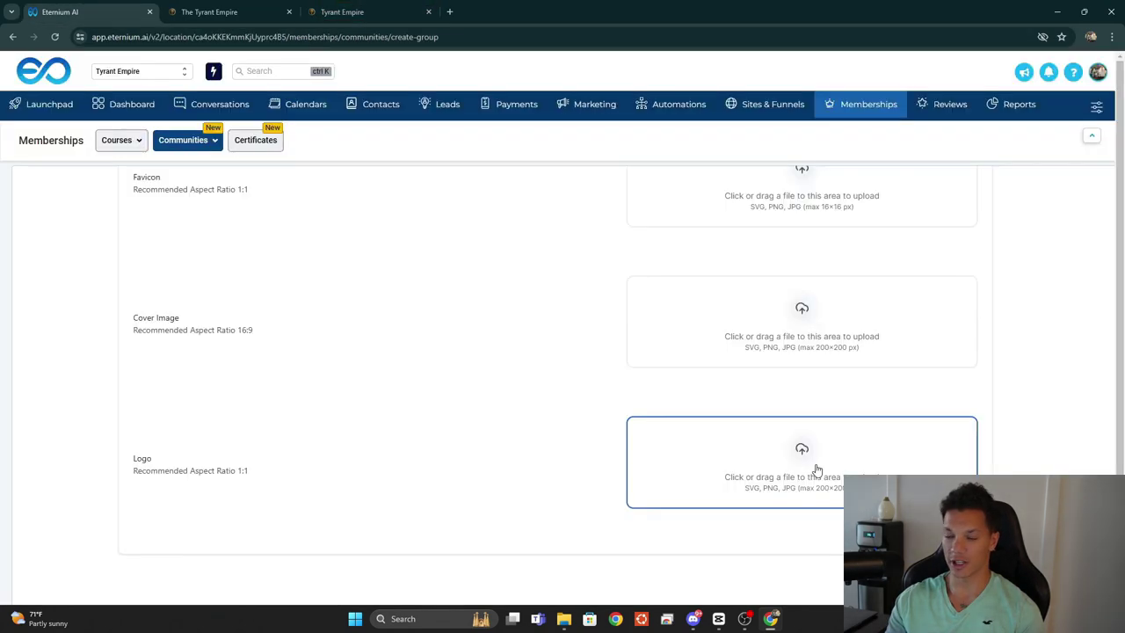
{"action": "key", "text": "ctrl+3"}
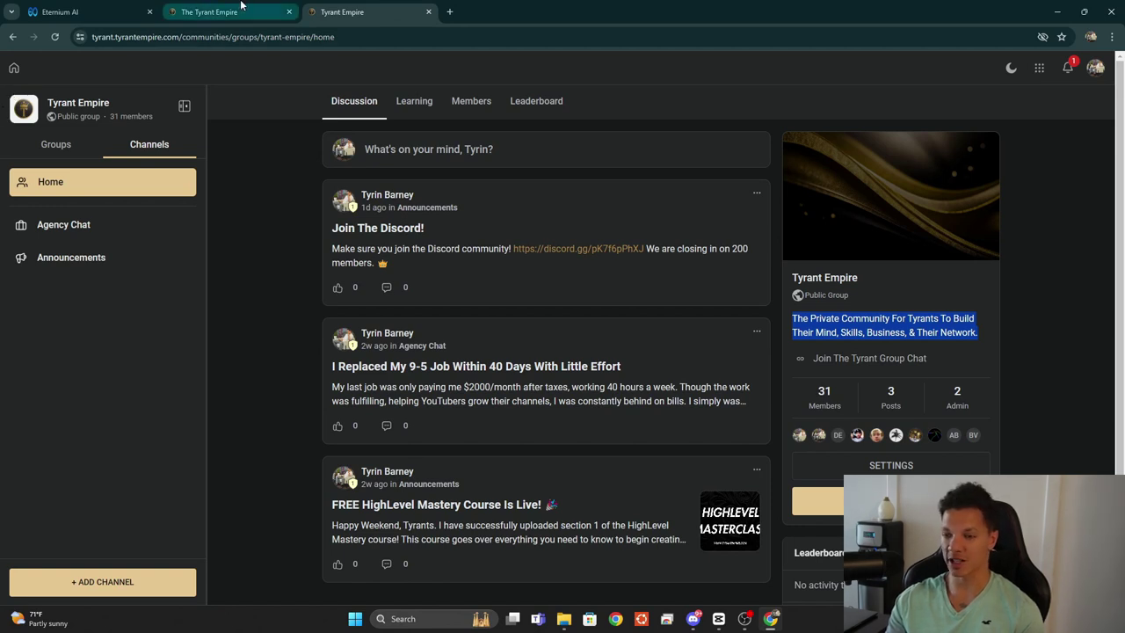
{"action": "key", "text": "ctrl+1"}
{"action": "scroll", "coordinate": [725, 271], "scroll_direction": "up", "scroll_amount": 1}
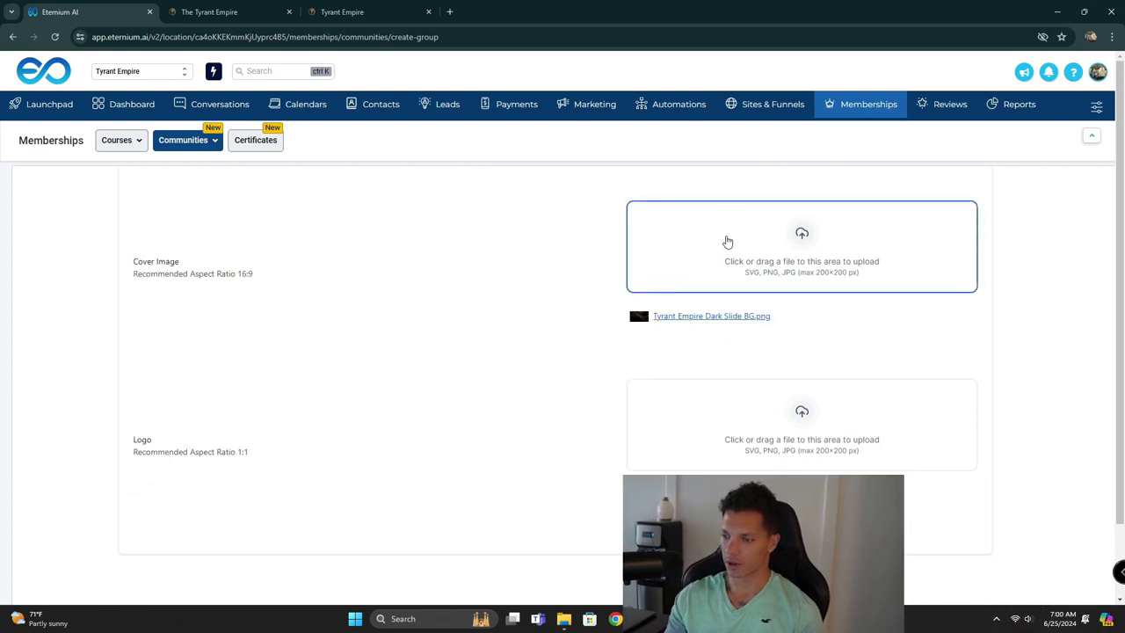
{"action": "scroll", "coordinate": [729, 220], "scroll_direction": "up", "scroll_amount": 2}
{"action": "scroll", "coordinate": [914, 281], "scroll_direction": "down", "scroll_amount": 2}
{"action": "scroll", "coordinate": [923, 297], "scroll_direction": "down", "scroll_amount": 1}
Create Test Group, switch between its Groups and Channels lists, and open Announcements.
{"action": "left_click", "coordinate": [949, 533]}
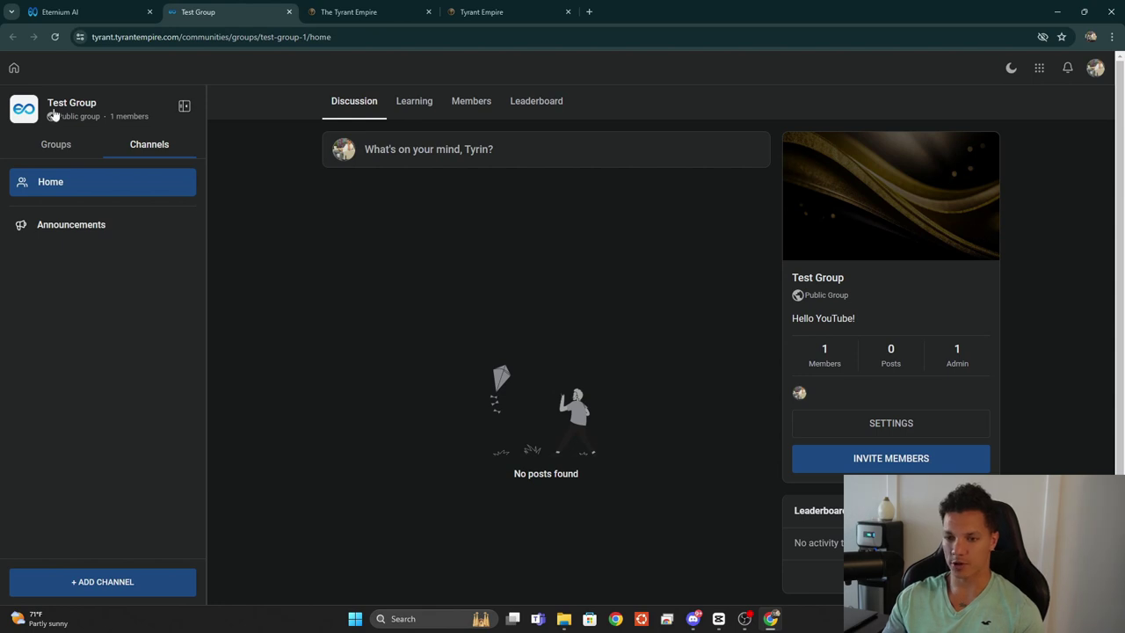
{"action": "left_click", "coordinate": [53, 147]}
{"action": "left_click", "coordinate": [119, 151]}
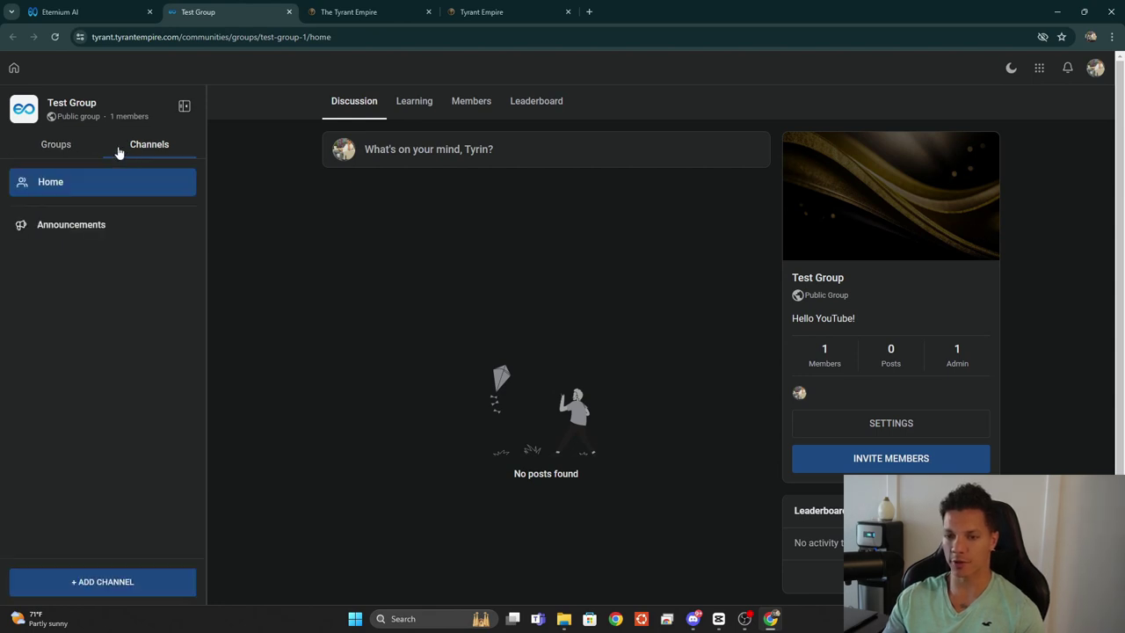
{"action": "left_click", "coordinate": [85, 146]}
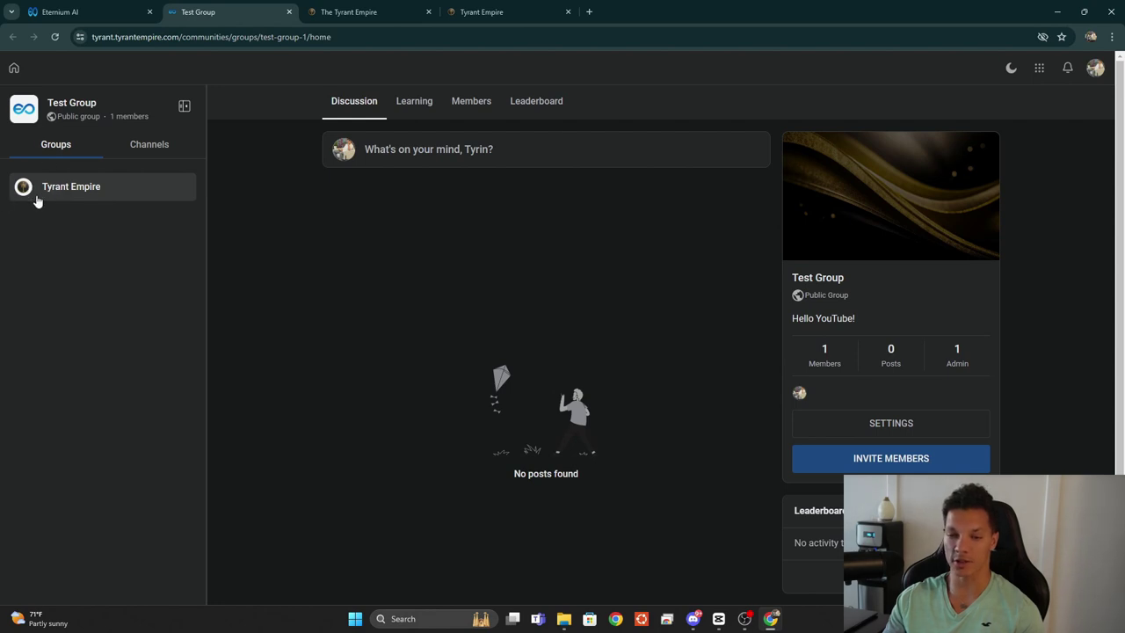
{"action": "left_click", "coordinate": [146, 144]}
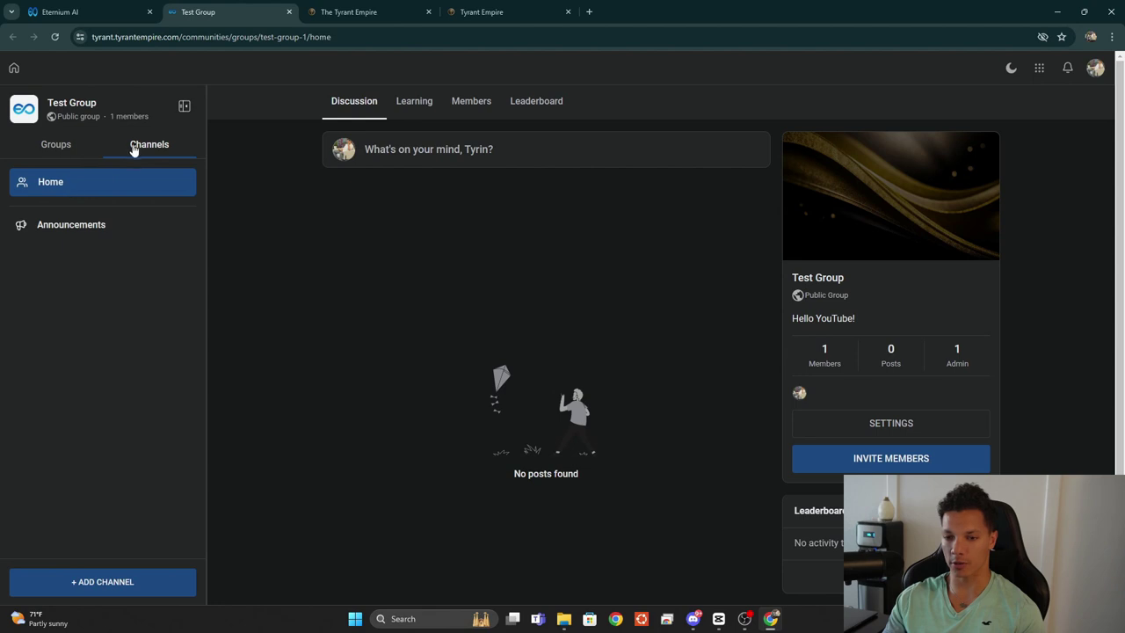
{"action": "left_click", "coordinate": [106, 230]}
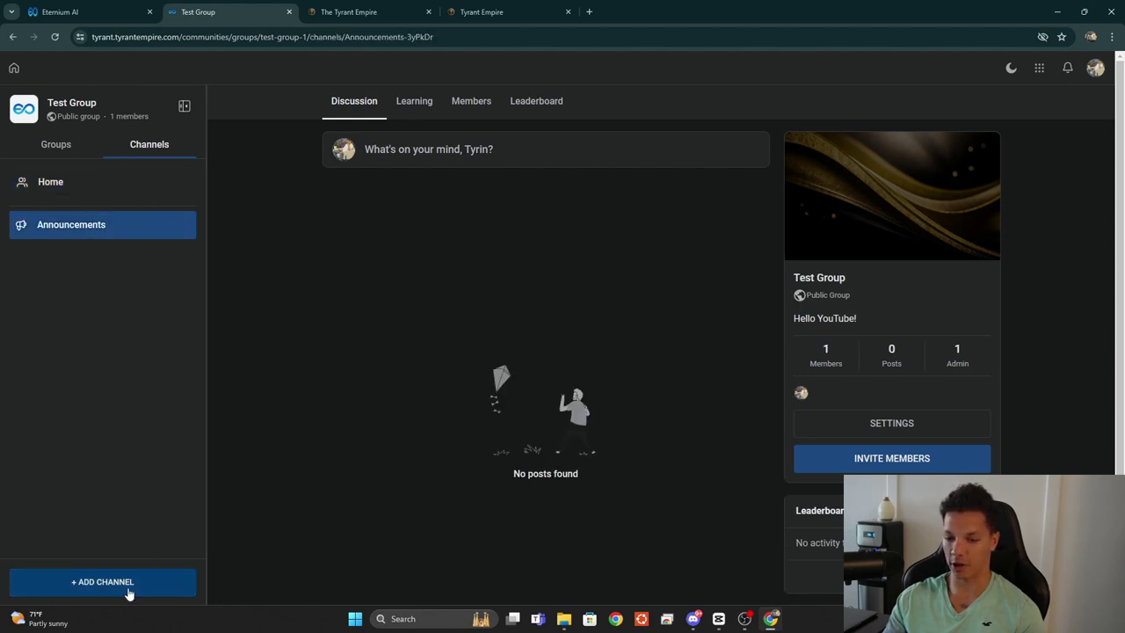
Add a 'Self Improvement' channel described 'Strong Body, Strong Mind' with a Heart icon, then view it.
{"action": "left_click", "coordinate": [129, 588]}
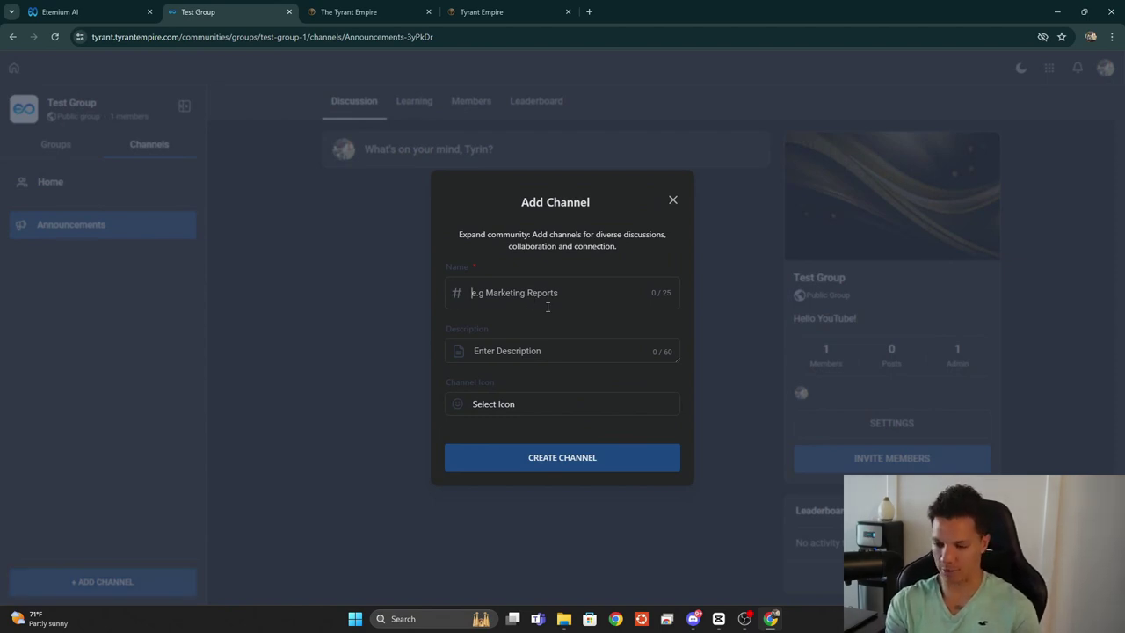
{"action": "type", "text": "Self Improvement"}
{"action": "left_click", "coordinate": [577, 358]}
{"action": "type", "text": "Str"}
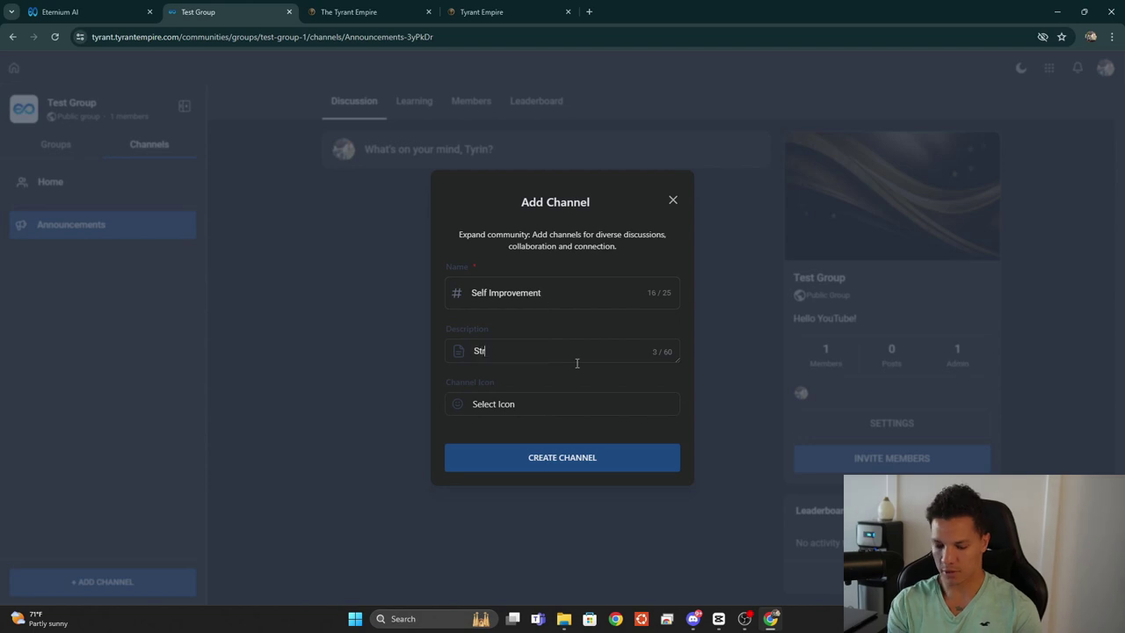
{"action": "type", "text": "ong Body, Strong Mind"}
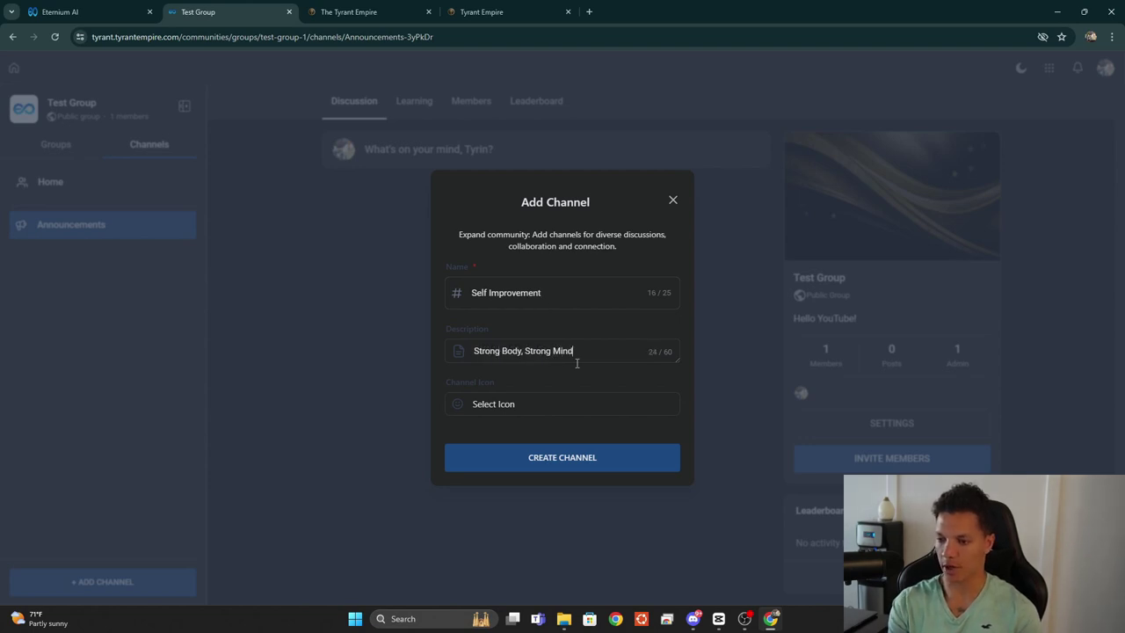
{"action": "left_click", "coordinate": [493, 404]}
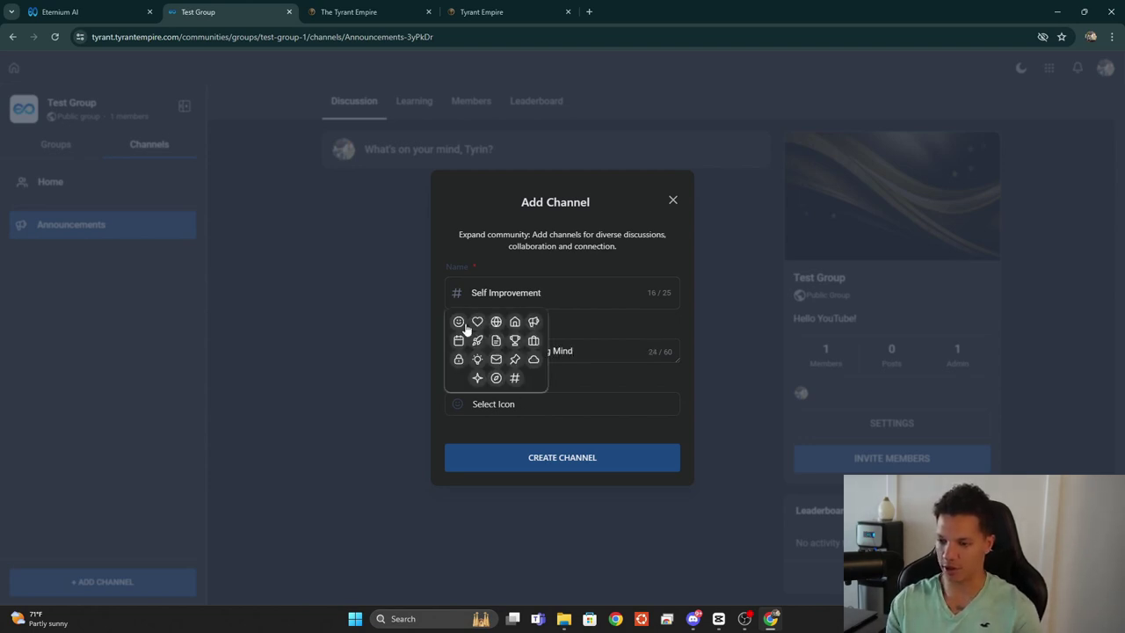
{"action": "left_click", "coordinate": [476, 323]}
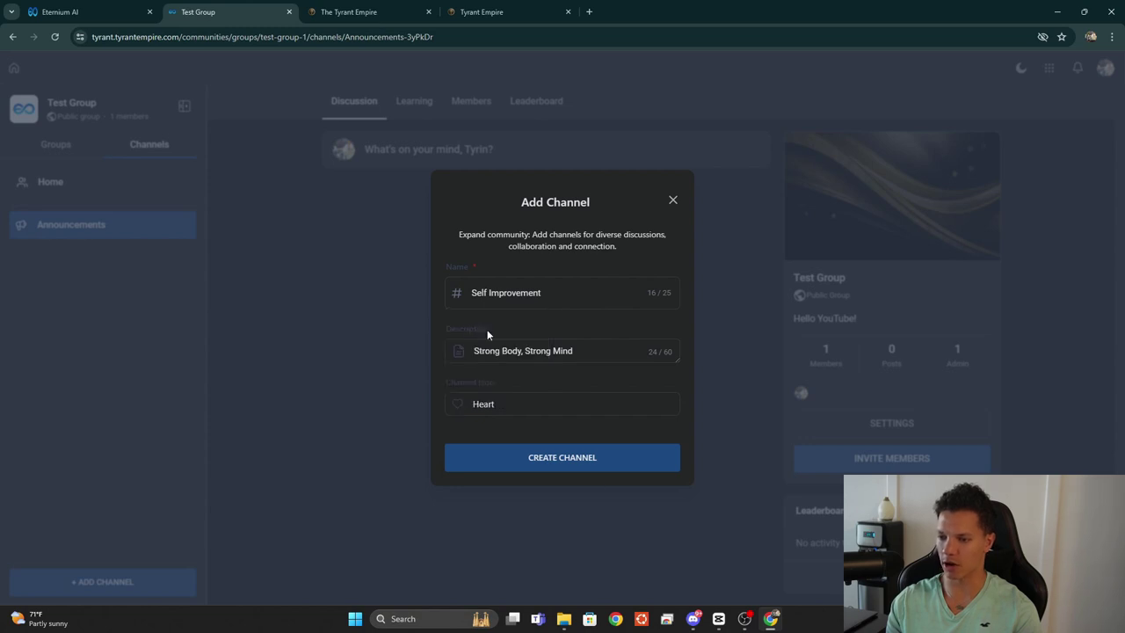
{"action": "left_click", "coordinate": [571, 466]}
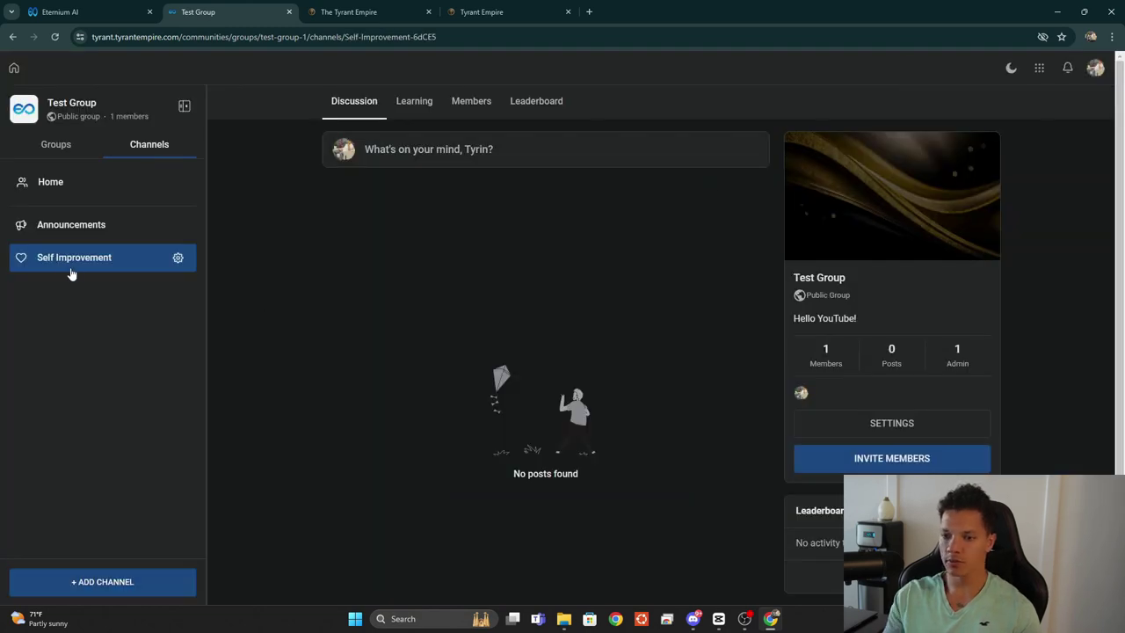
{"action": "left_click", "coordinate": [72, 224]}
{"action": "left_click", "coordinate": [103, 264]}
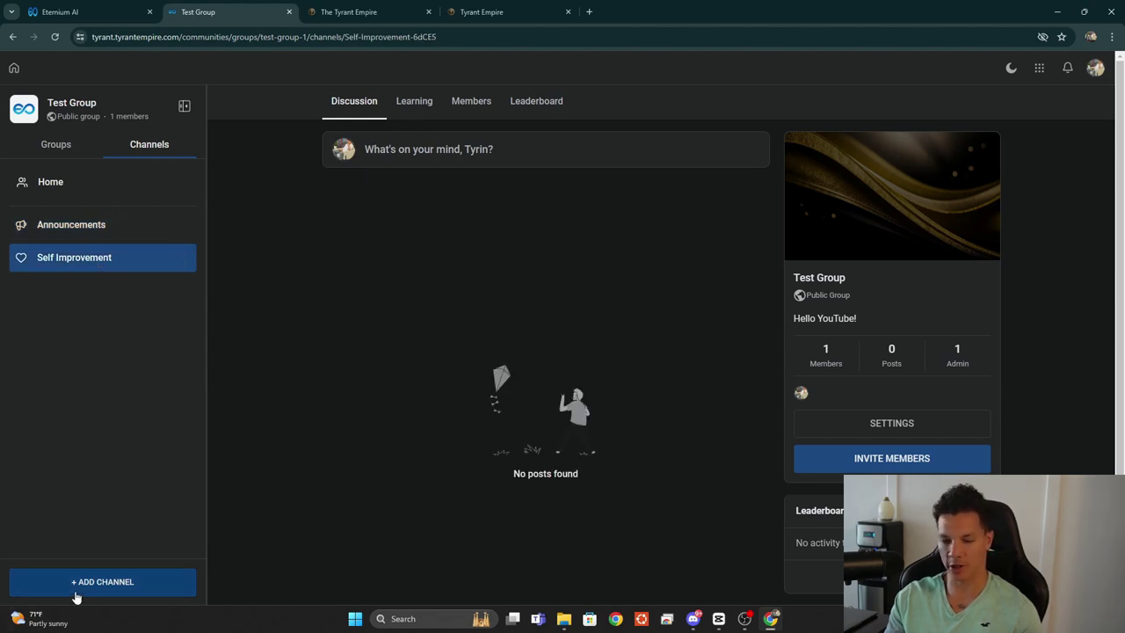
Publish a post titled 'This is a test post' with body 'Hello World!' in Announcements.
{"action": "left_click", "coordinate": [62, 230]}
{"action": "left_click", "coordinate": [460, 150]}
{"action": "left_click", "coordinate": [460, 201]}
{"action": "type", "text": "This is a test post"}
{"action": "left_click", "coordinate": [444, 244]}
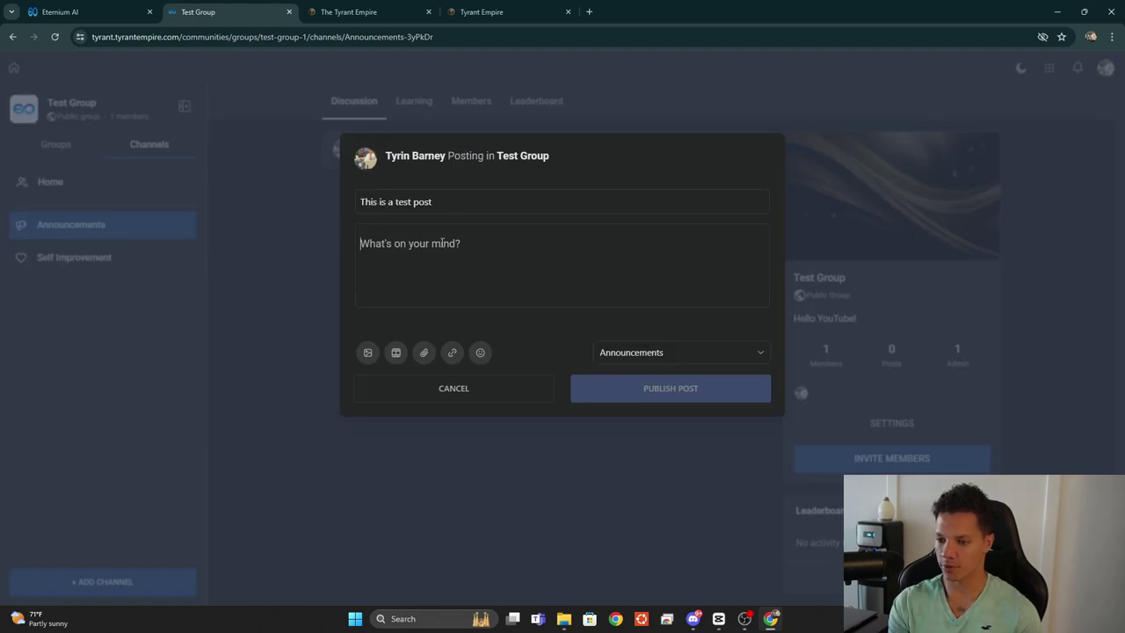
{"action": "type", "text": "Hello World!"}
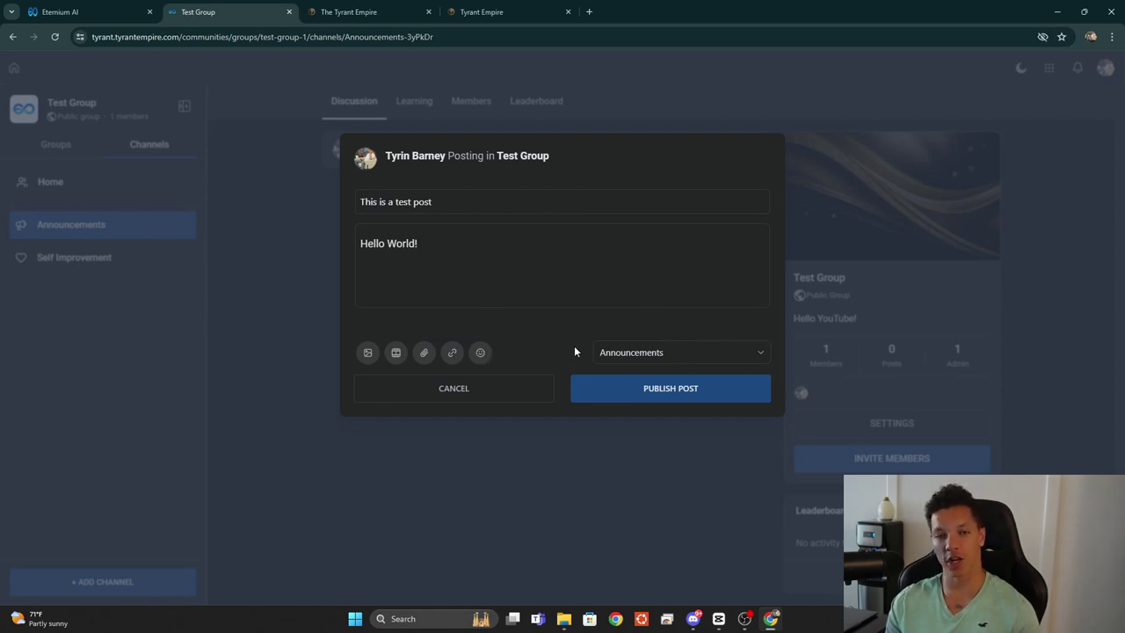
{"action": "left_click", "coordinate": [584, 393]}
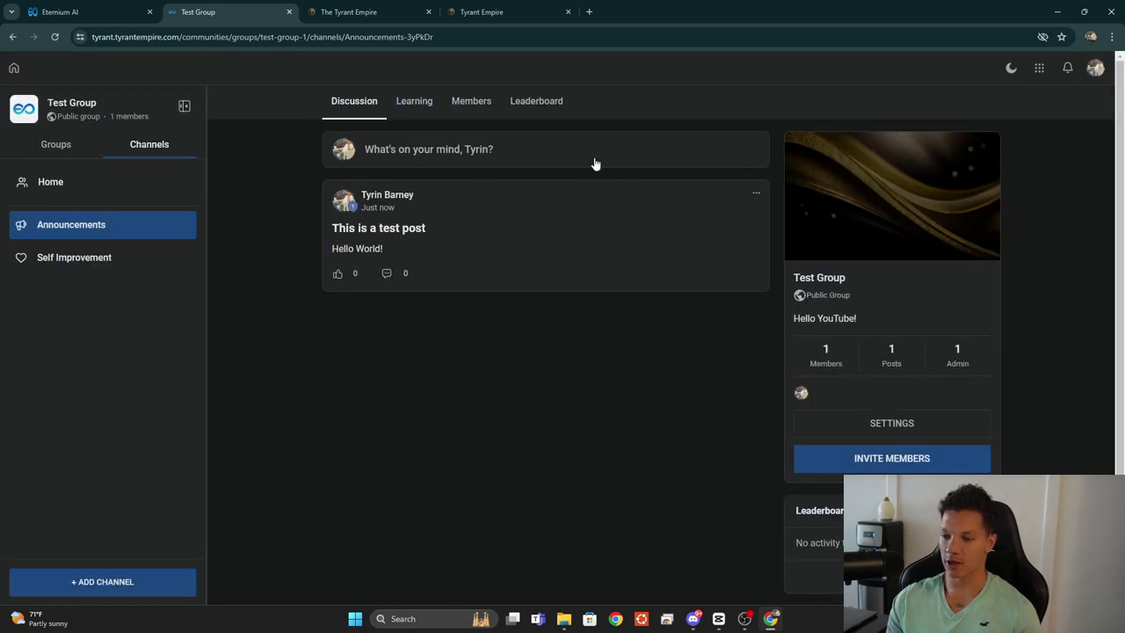
Like the test post and add the comment 'LOL'.
{"action": "left_click", "coordinate": [337, 273]}
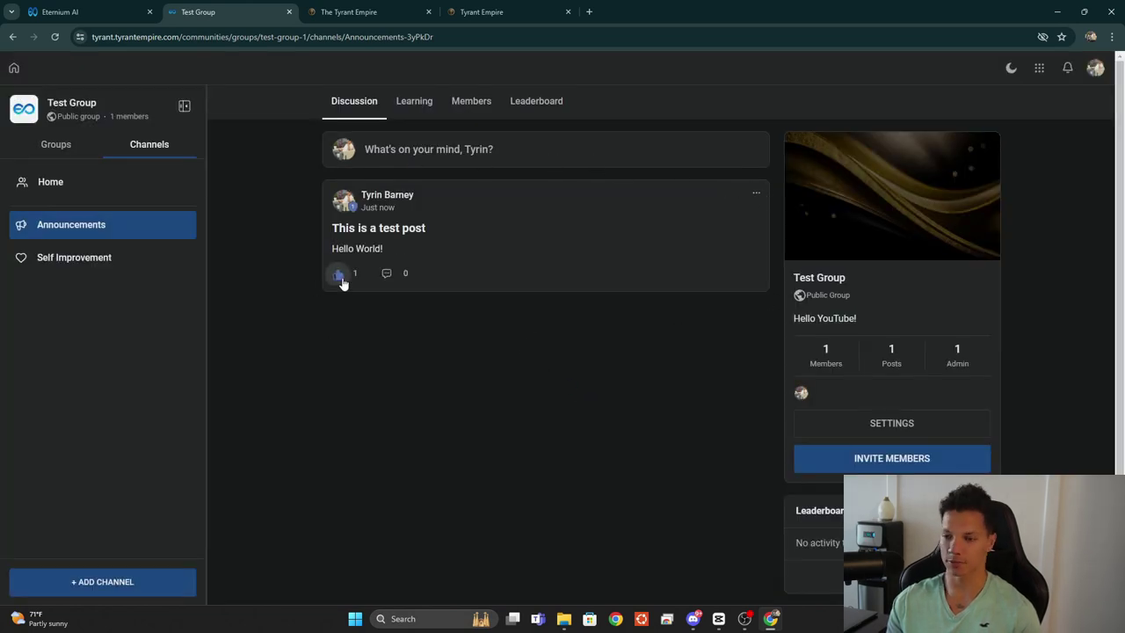
{"action": "left_click", "coordinate": [386, 274]}
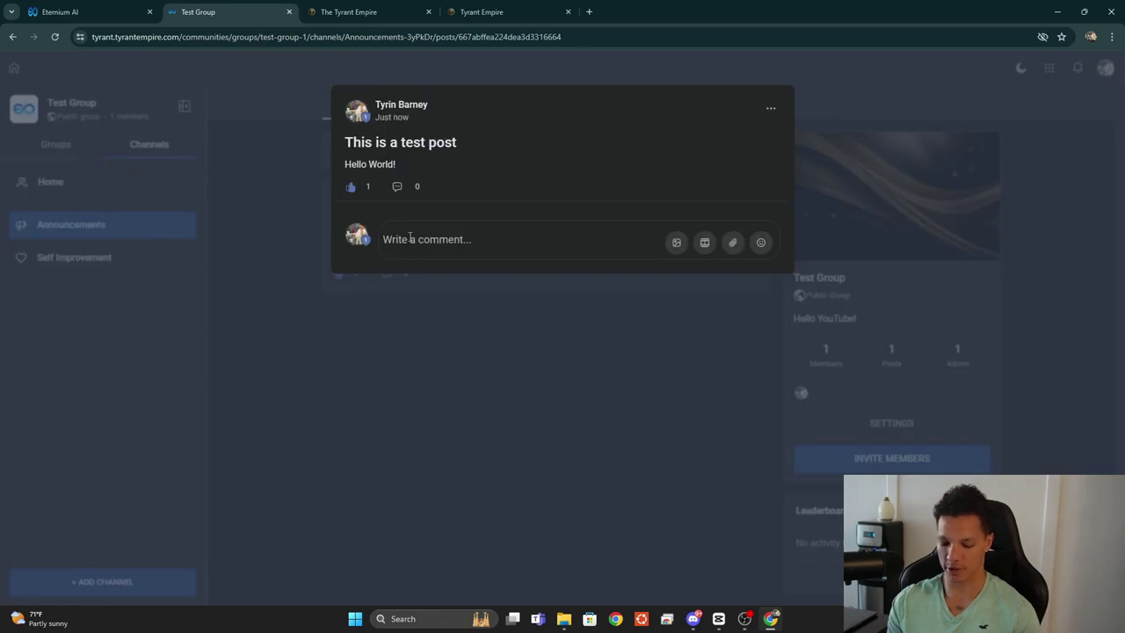
{"action": "left_click", "coordinate": [410, 238]}
{"action": "type", "text": "LOL"}
{"action": "left_click", "coordinate": [743, 283]}
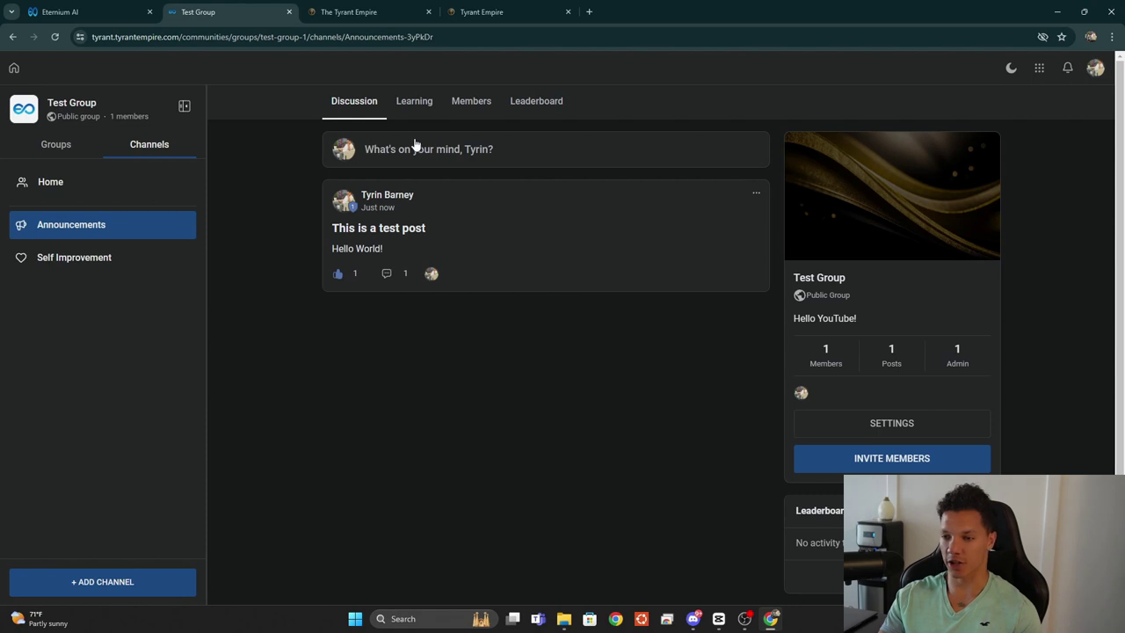
In Learning, try One Time and Recurring course subscriptions in USD, closing without adding a course.
{"action": "left_click", "coordinate": [426, 105]}
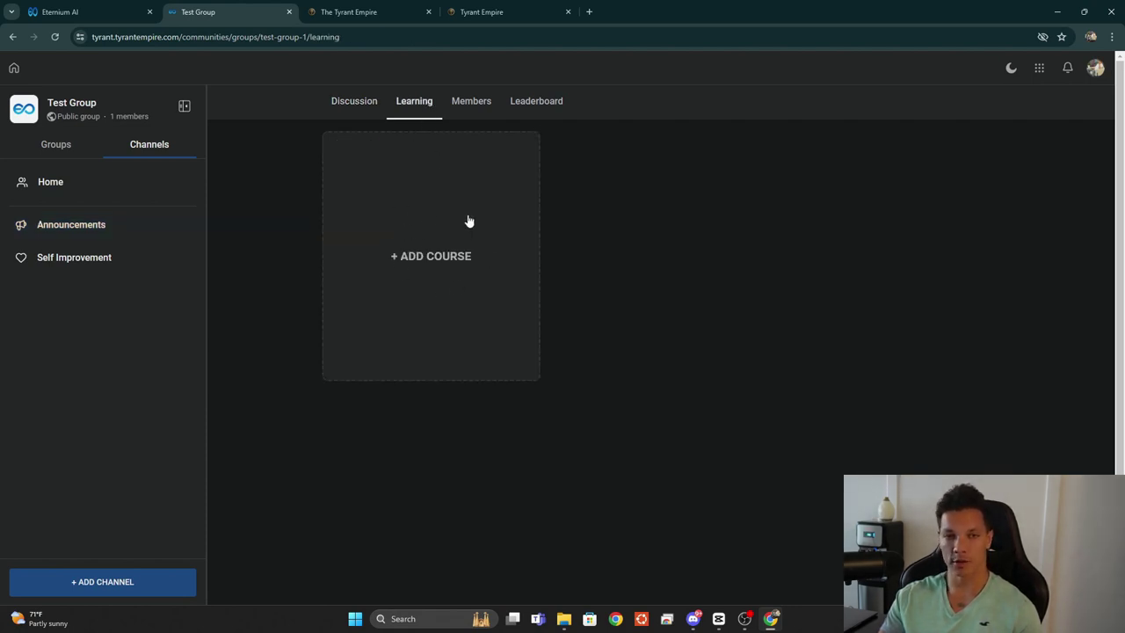
{"action": "left_click", "coordinate": [442, 256]}
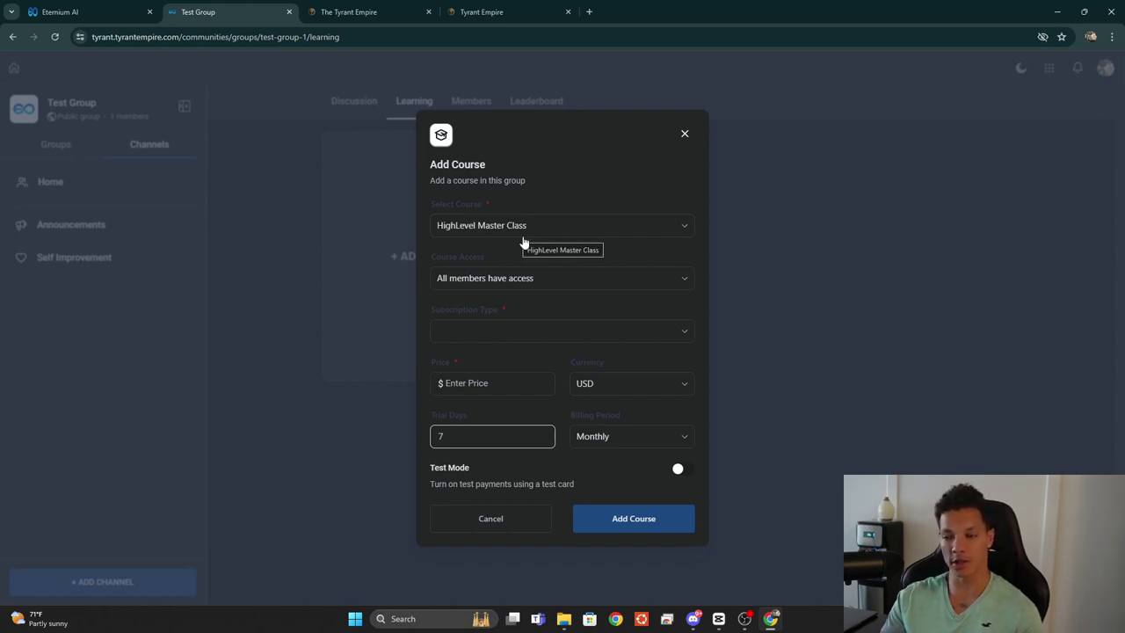
{"action": "left_click", "coordinate": [488, 329]}
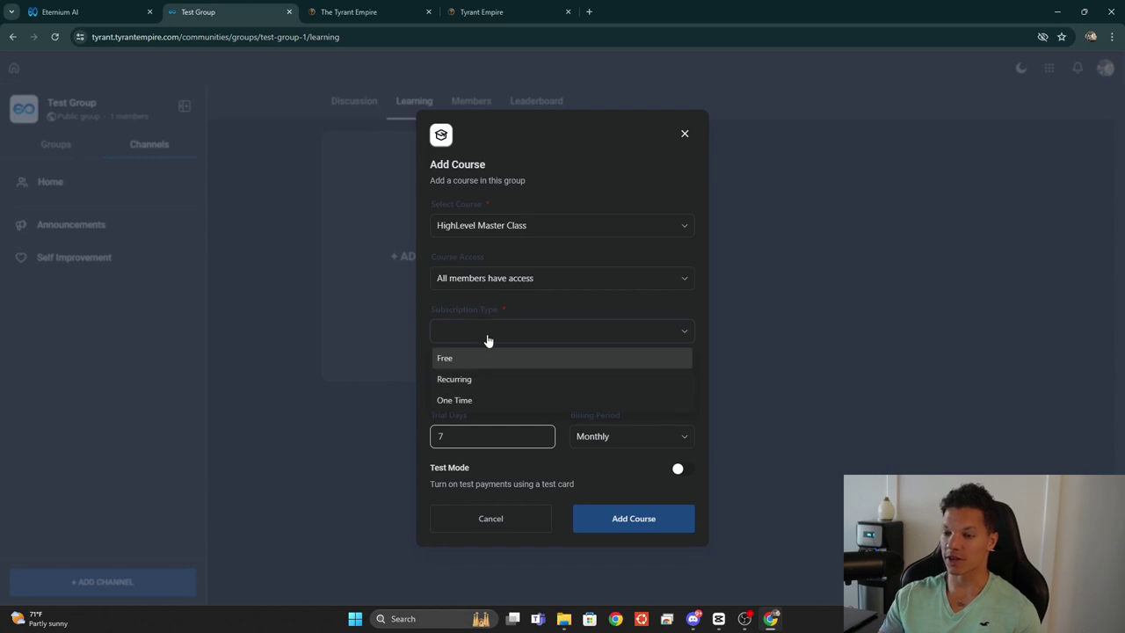
{"action": "left_click", "coordinate": [475, 401]}
{"action": "left_click", "coordinate": [587, 392]}
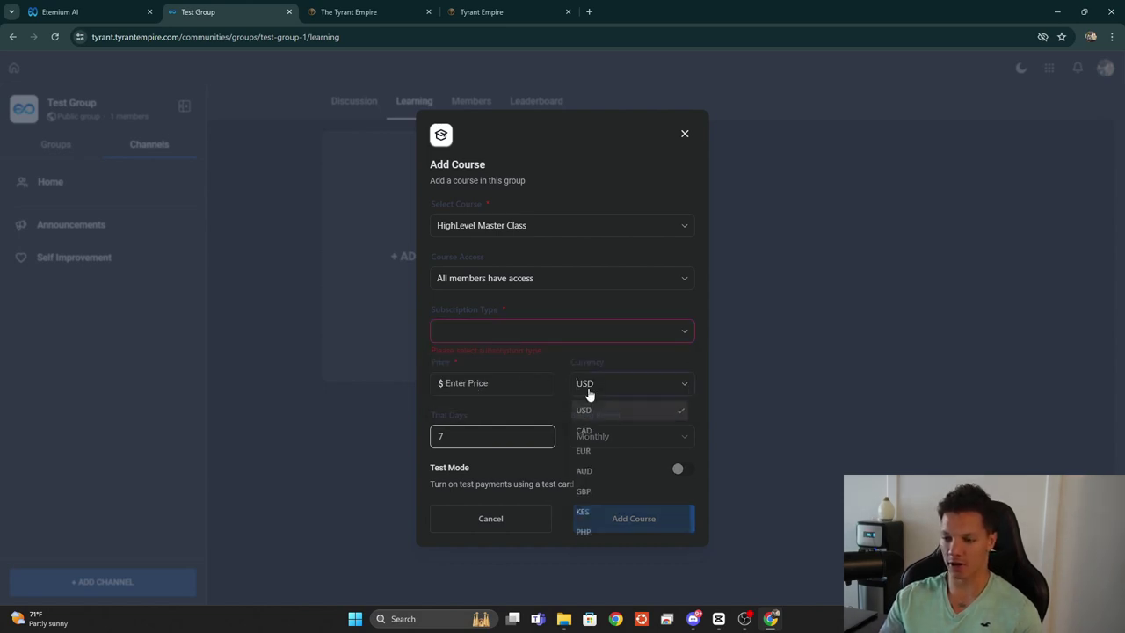
{"action": "left_click", "coordinate": [585, 392]}
{"action": "left_click", "coordinate": [581, 431]}
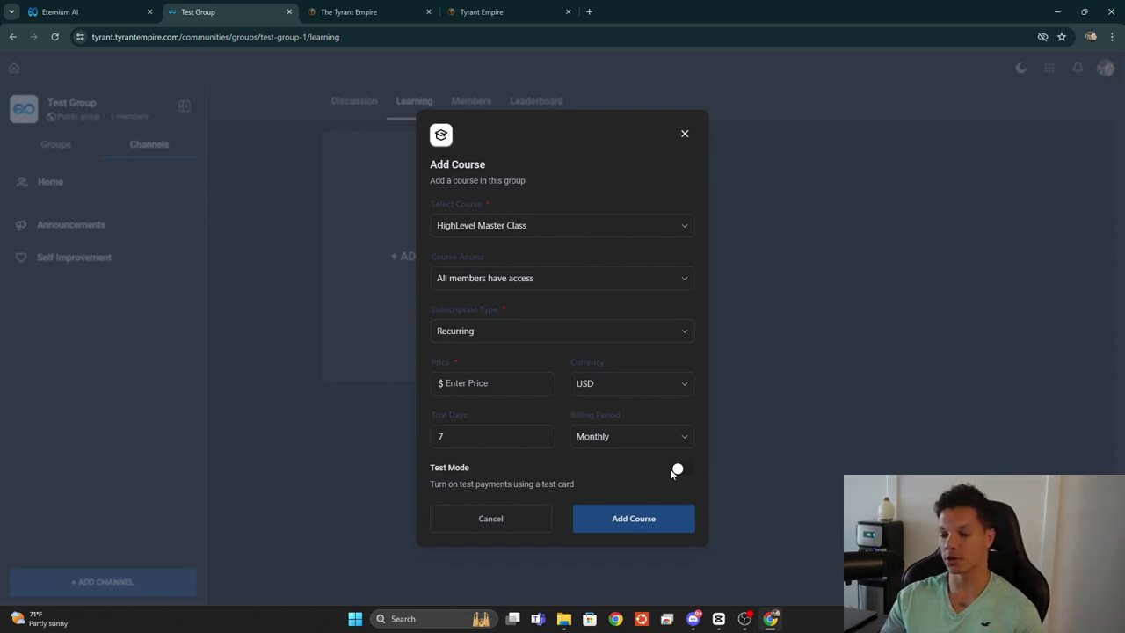
{"action": "left_click", "coordinate": [479, 102]}
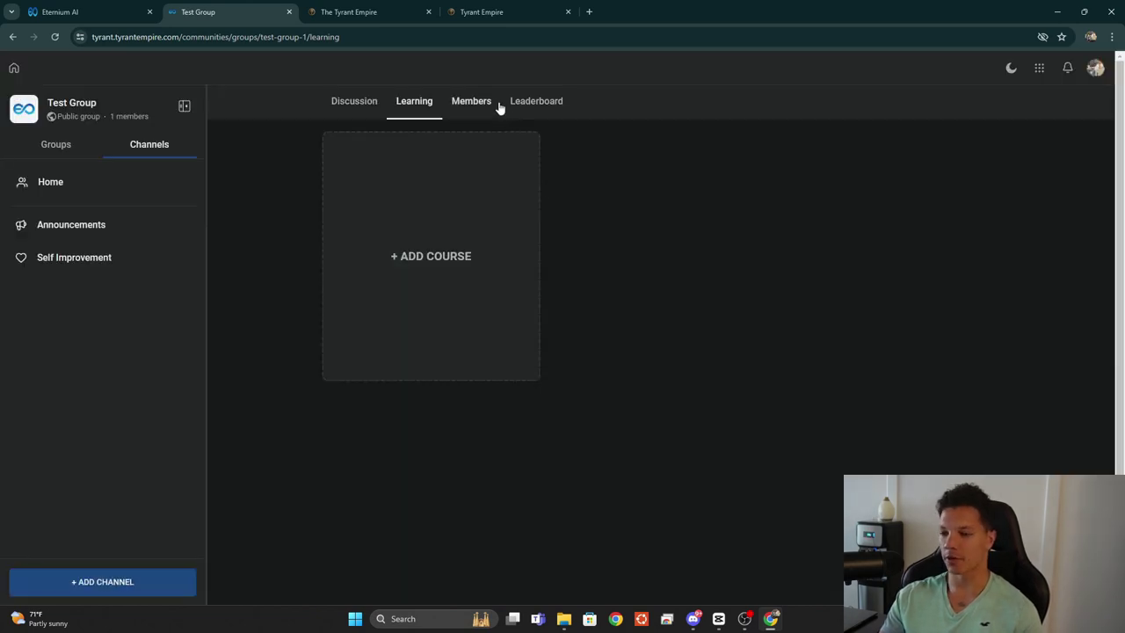
Check the Members list with the Banned filter, view the Leaderboard and rewards, then return to Discussion.
{"action": "left_click", "coordinate": [477, 101]}
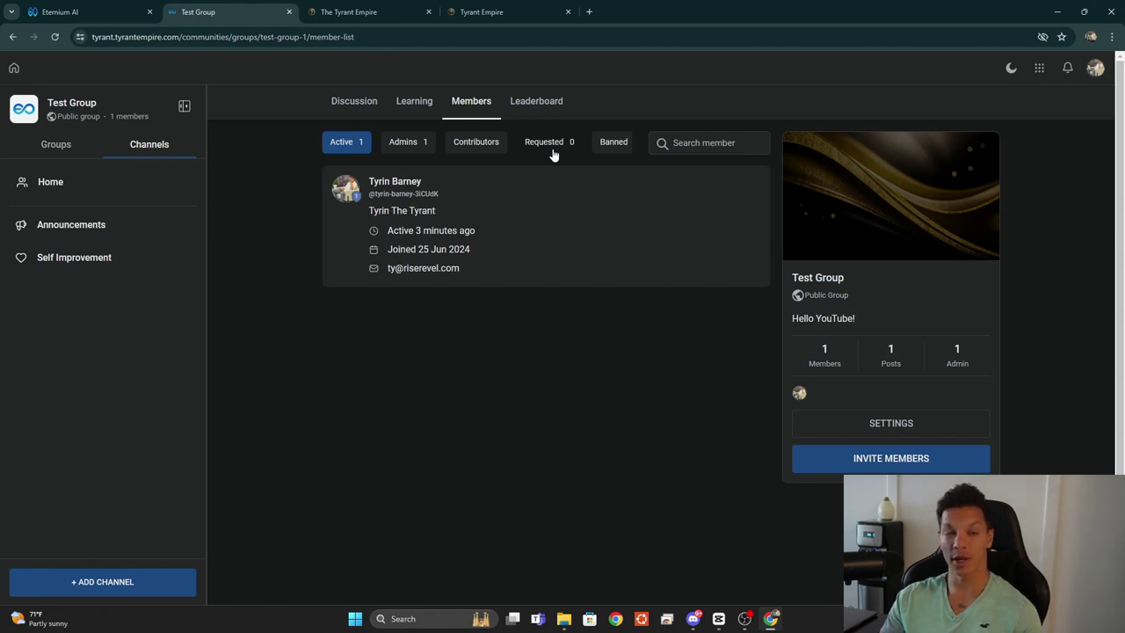
{"action": "left_click", "coordinate": [614, 141]}
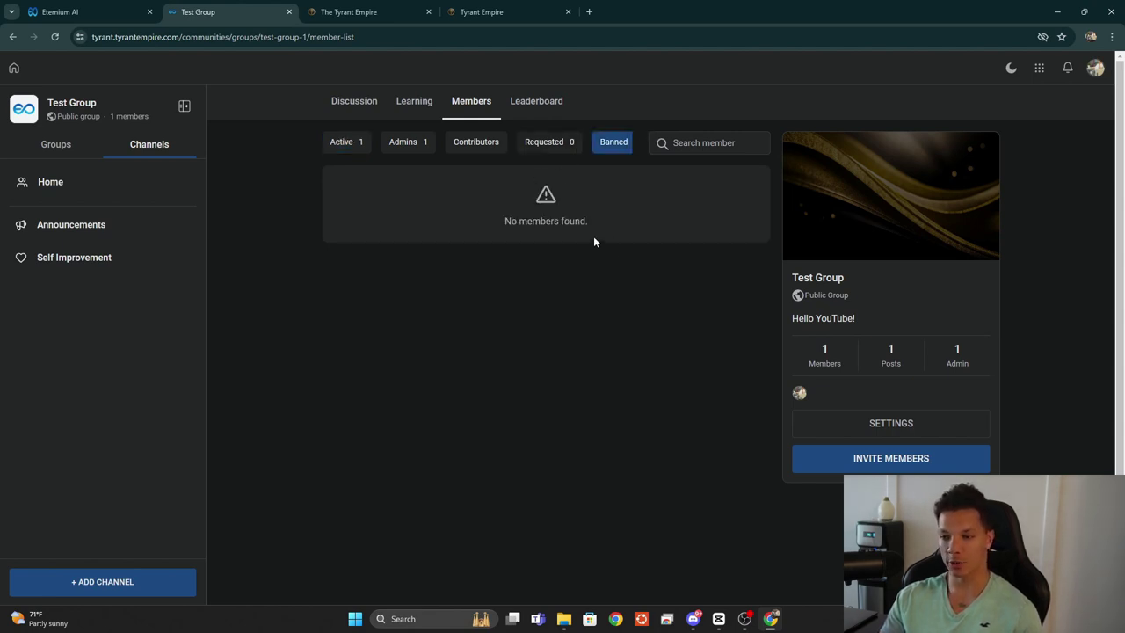
{"action": "left_click", "coordinate": [538, 102]}
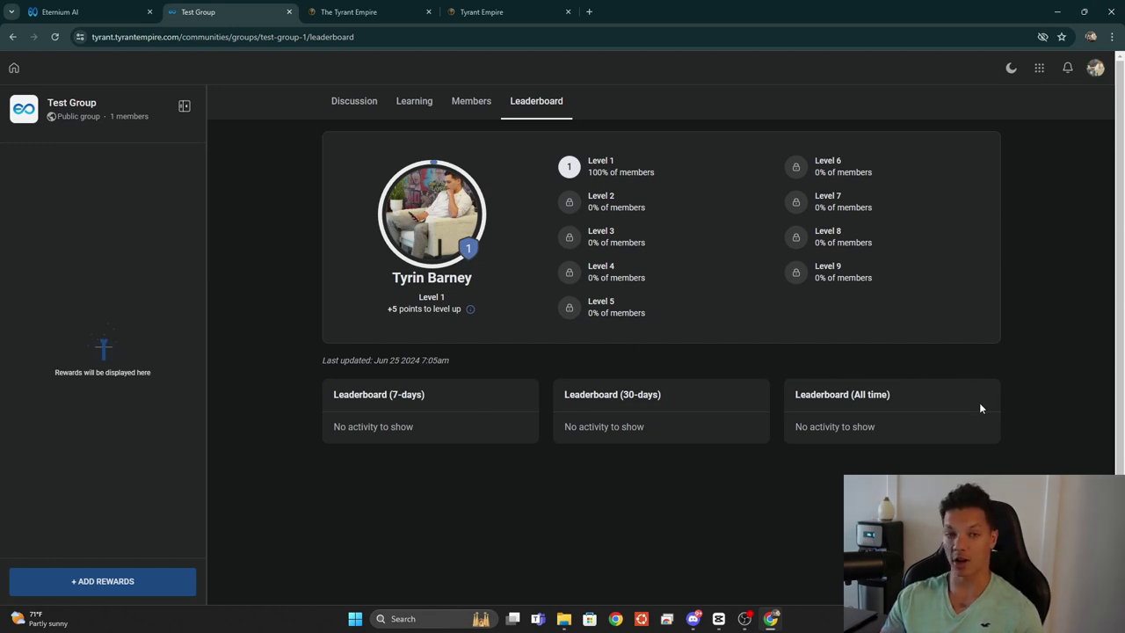
{"action": "left_click", "coordinate": [120, 579]}
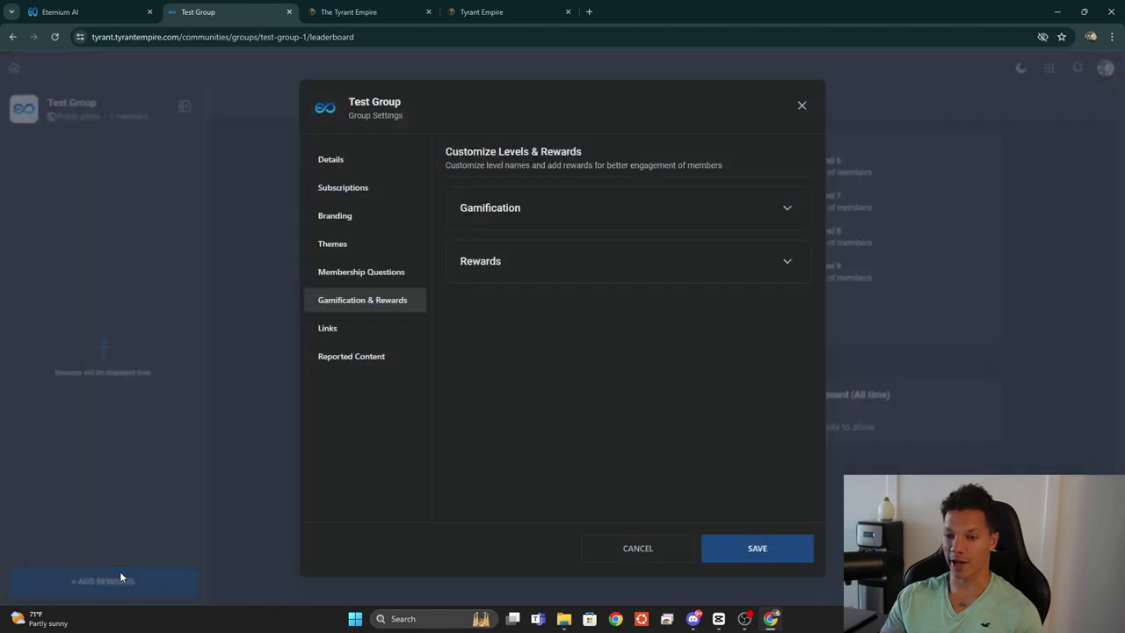
{"action": "left_click", "coordinate": [99, 314]}
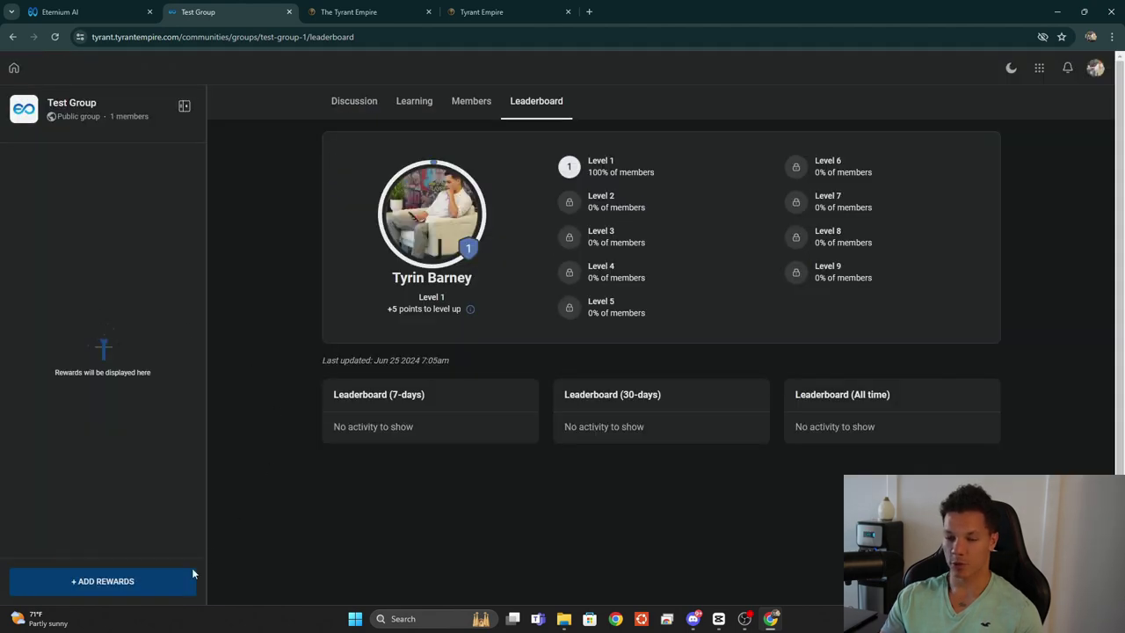
{"action": "left_click", "coordinate": [369, 103]}
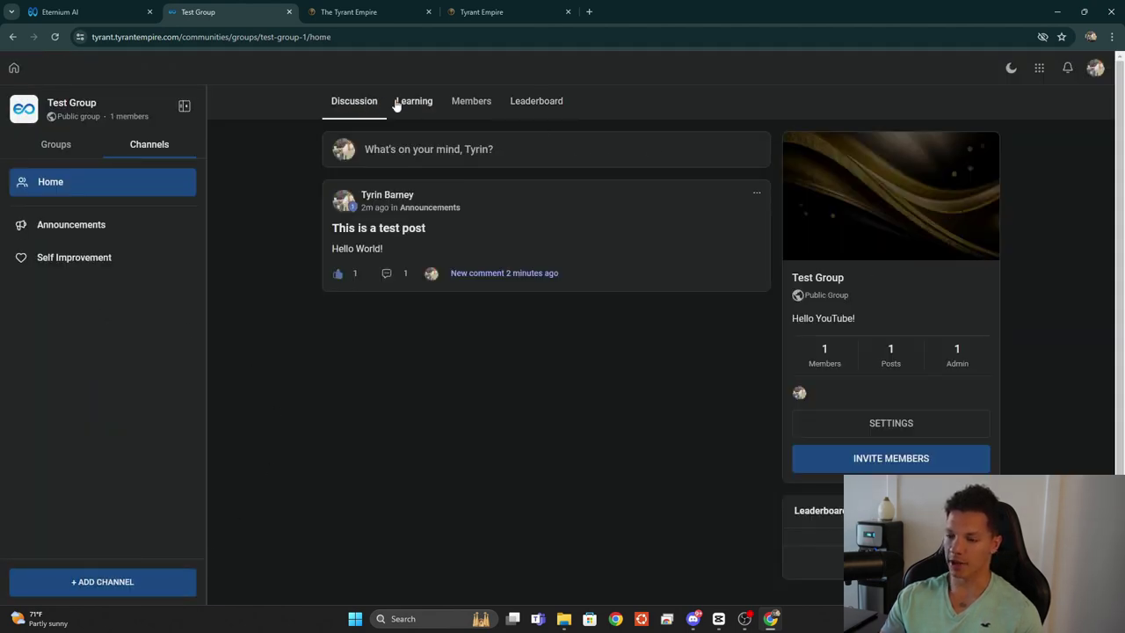
Review the group's Details settings, turn off 'Accessible from switcher', and view Subscriptions.
{"action": "left_click", "coordinate": [887, 424]}
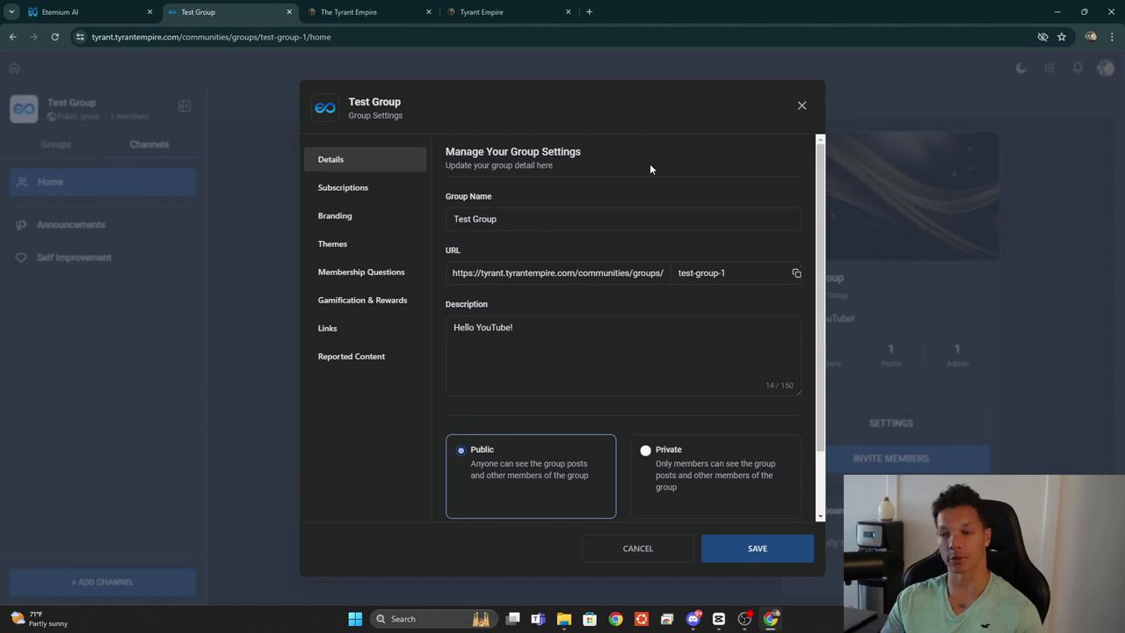
{"action": "left_click_drag", "start_coordinate": [542, 223], "coordinate": [384, 221]}
{"action": "scroll", "coordinate": [603, 219], "scroll_direction": "down", "scroll_amount": 1}
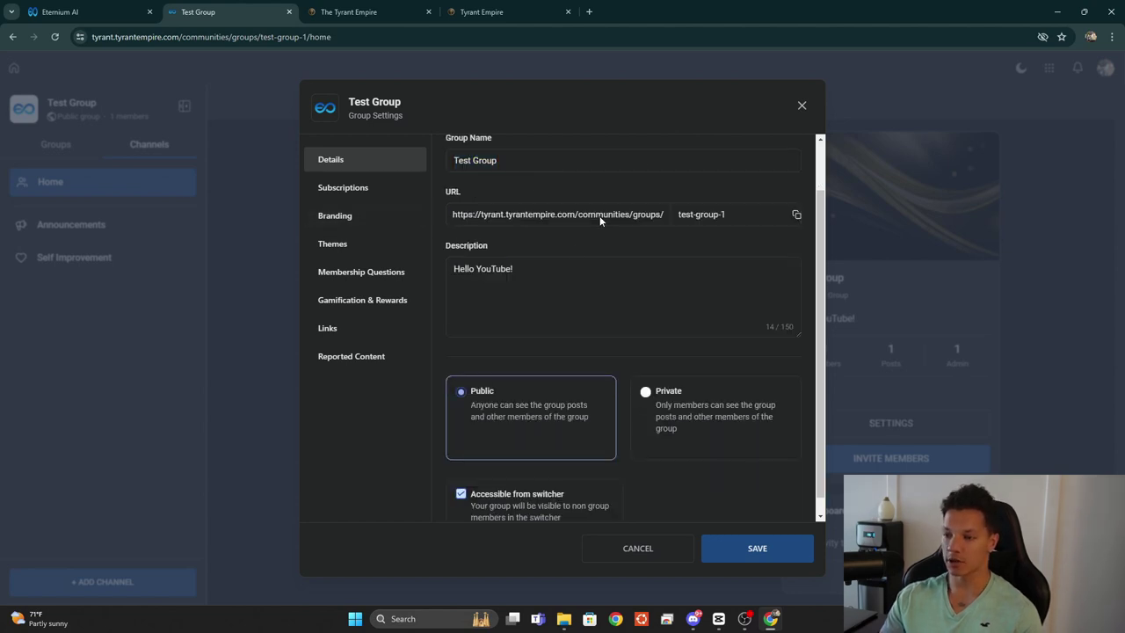
{"action": "left_click_drag", "start_coordinate": [748, 213], "coordinate": [607, 218]}
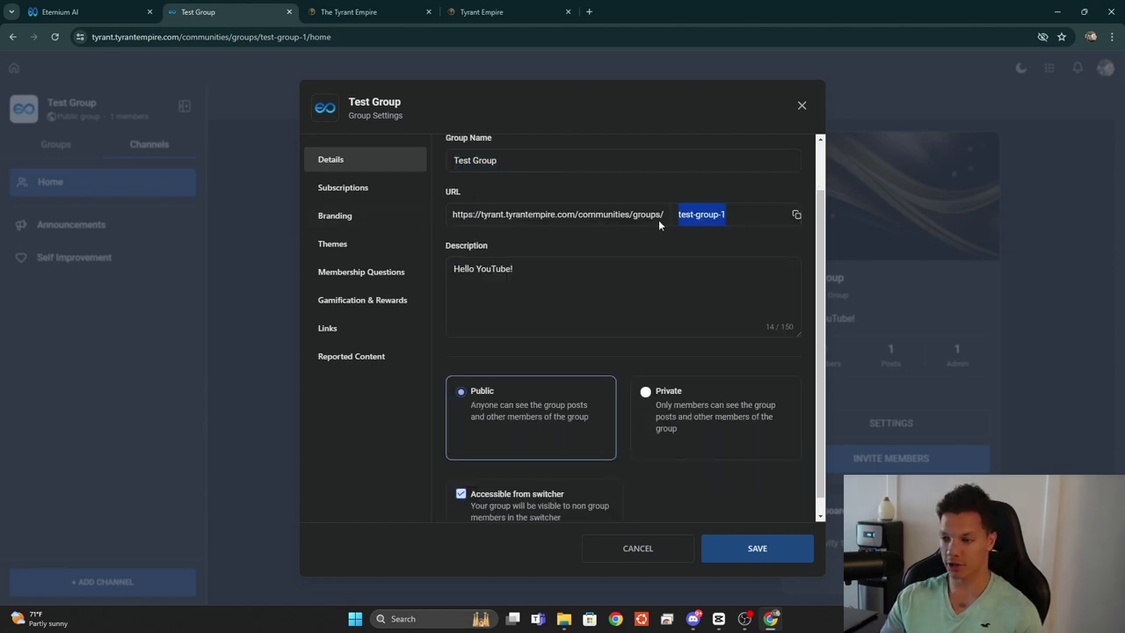
{"action": "scroll", "coordinate": [571, 237], "scroll_direction": "down", "scroll_amount": 1}
{"action": "triple_click", "coordinate": [538, 256]}
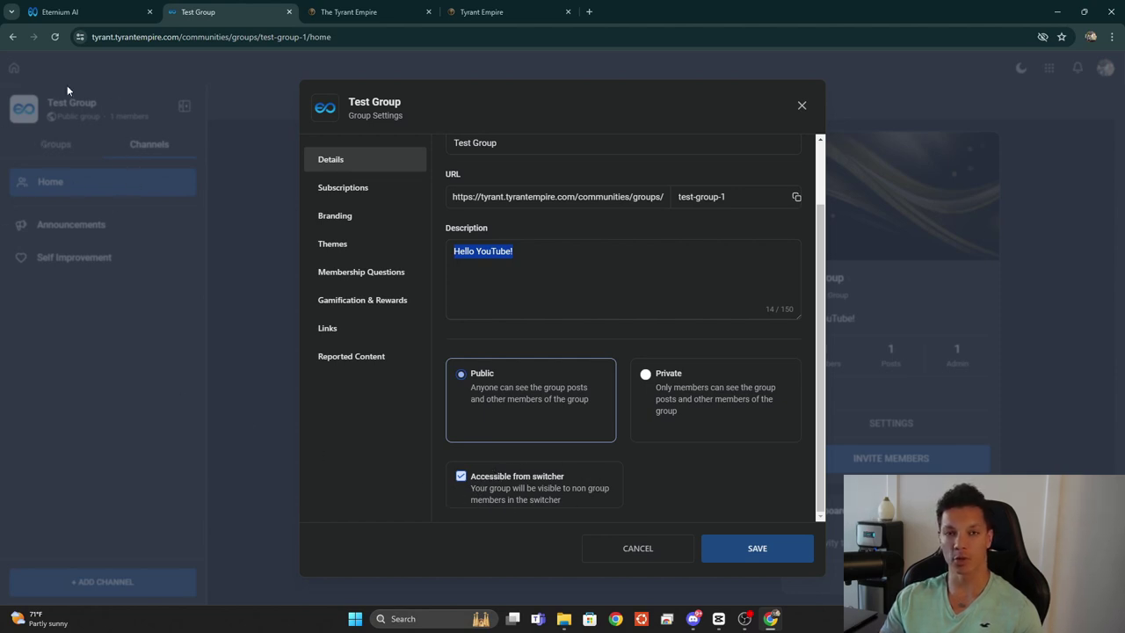
{"action": "left_click", "coordinate": [461, 476]}
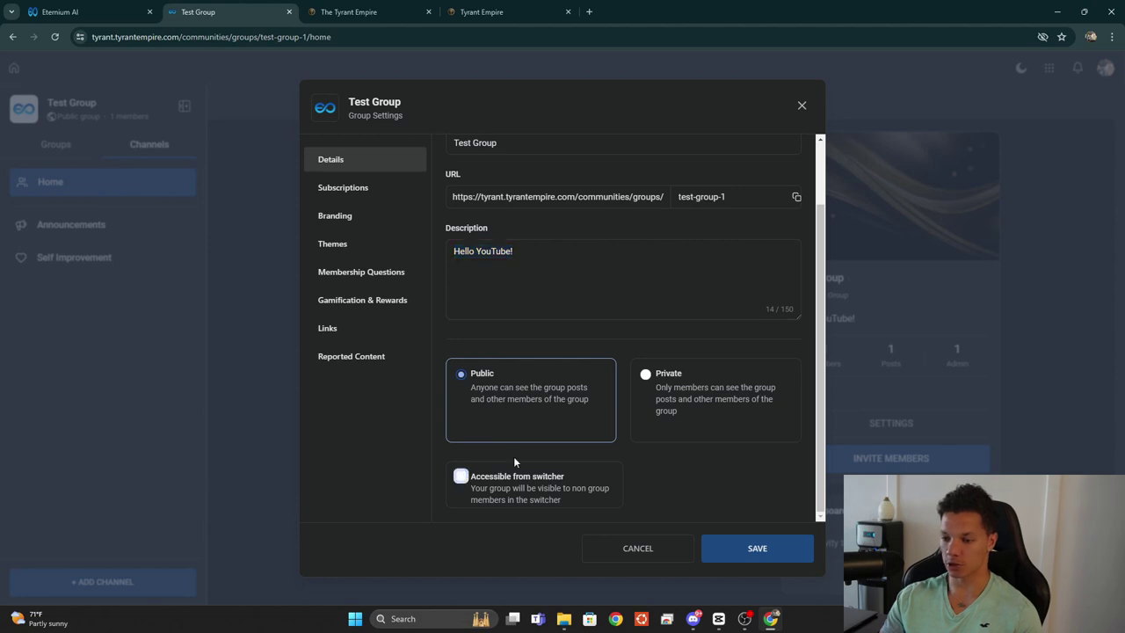
{"action": "left_click", "coordinate": [375, 202]}
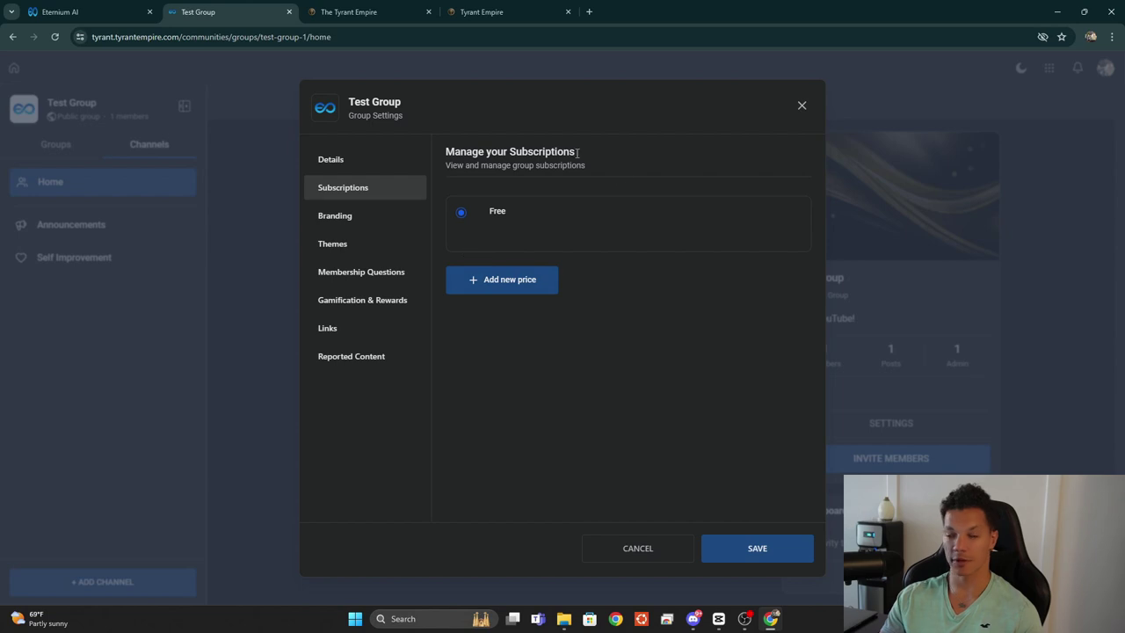
Start a new subscription price, cancel it without adding, and scroll down to Branding.
{"action": "left_click", "coordinate": [515, 280]}
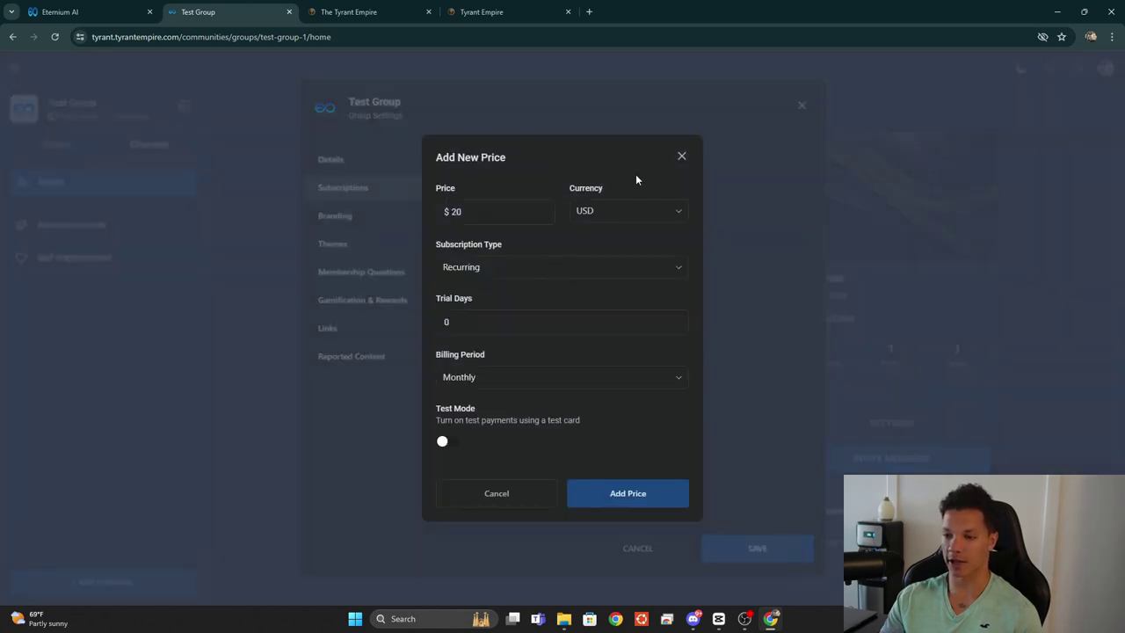
{"action": "left_click", "coordinate": [680, 157]}
{"action": "scroll", "coordinate": [677, 210], "scroll_direction": "down", "scroll_amount": 3}
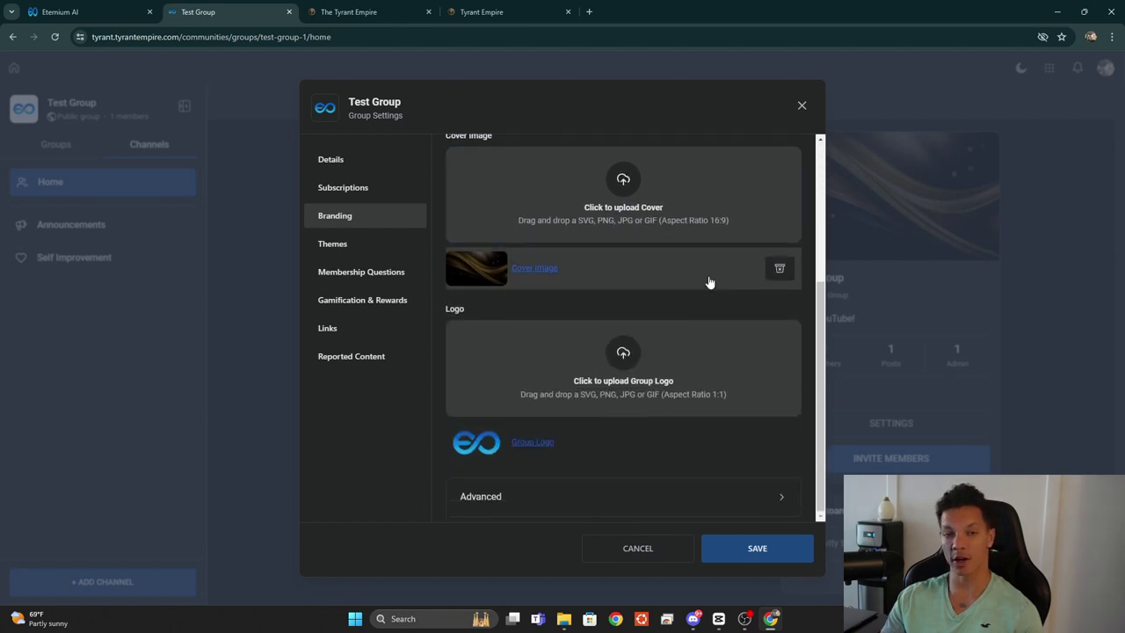
{"action": "scroll", "coordinate": [651, 370], "scroll_direction": "up", "scroll_amount": 3}
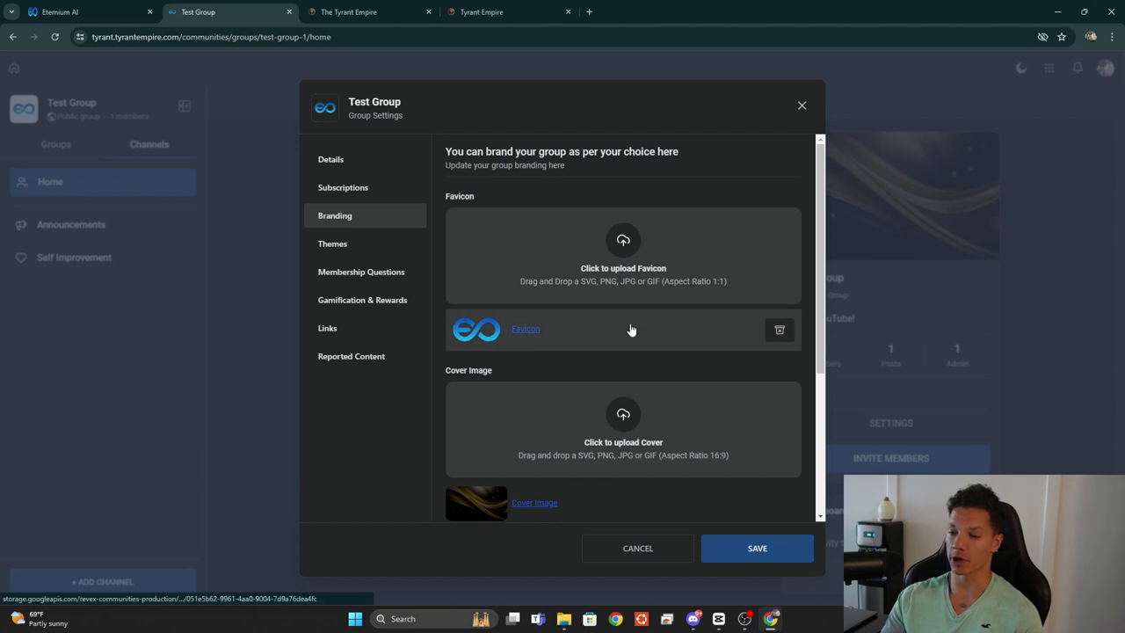
{"action": "scroll", "coordinate": [554, 344], "scroll_direction": "down", "scroll_amount": 2}
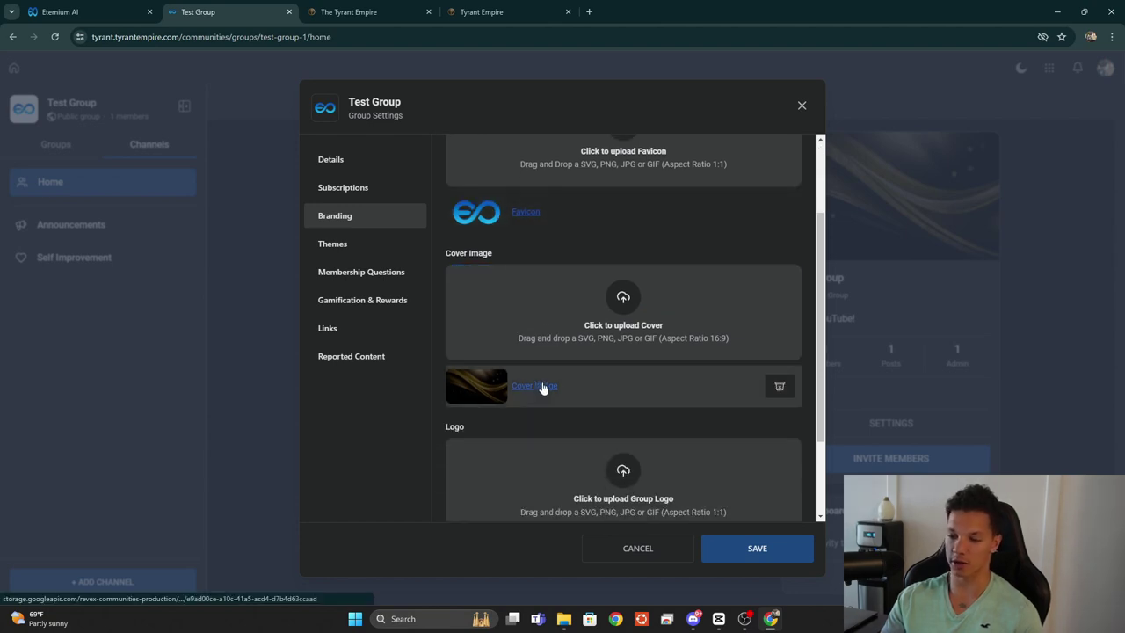
{"action": "scroll", "coordinate": [532, 387], "scroll_direction": "down", "scroll_amount": 2}
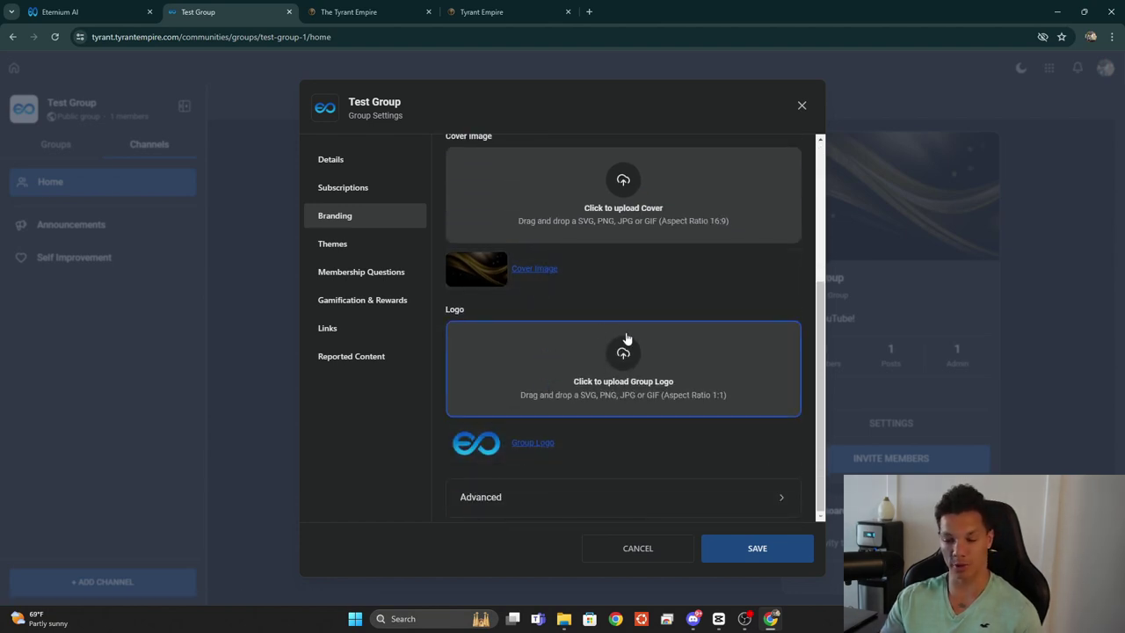
Expand the Advanced branding options and scroll through Custom JS, Custom CSS and Tracking Code.
{"action": "left_click", "coordinate": [651, 496]}
{"action": "scroll", "coordinate": [694, 308], "scroll_direction": "down", "scroll_amount": 2}
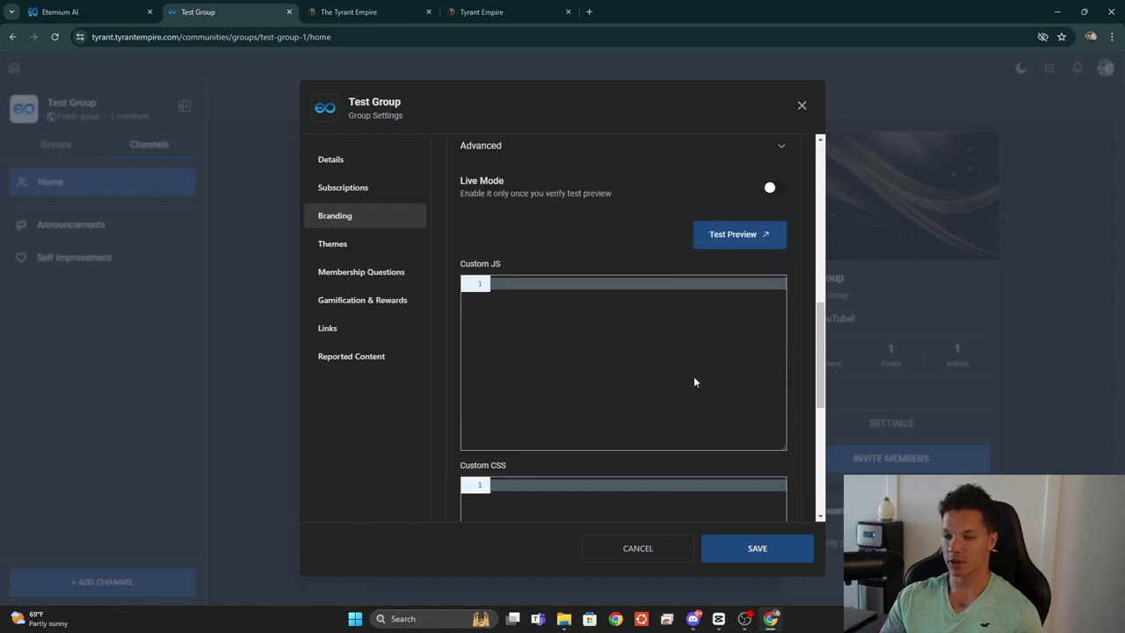
{"action": "scroll", "coordinate": [554, 302], "scroll_direction": "down", "scroll_amount": 3}
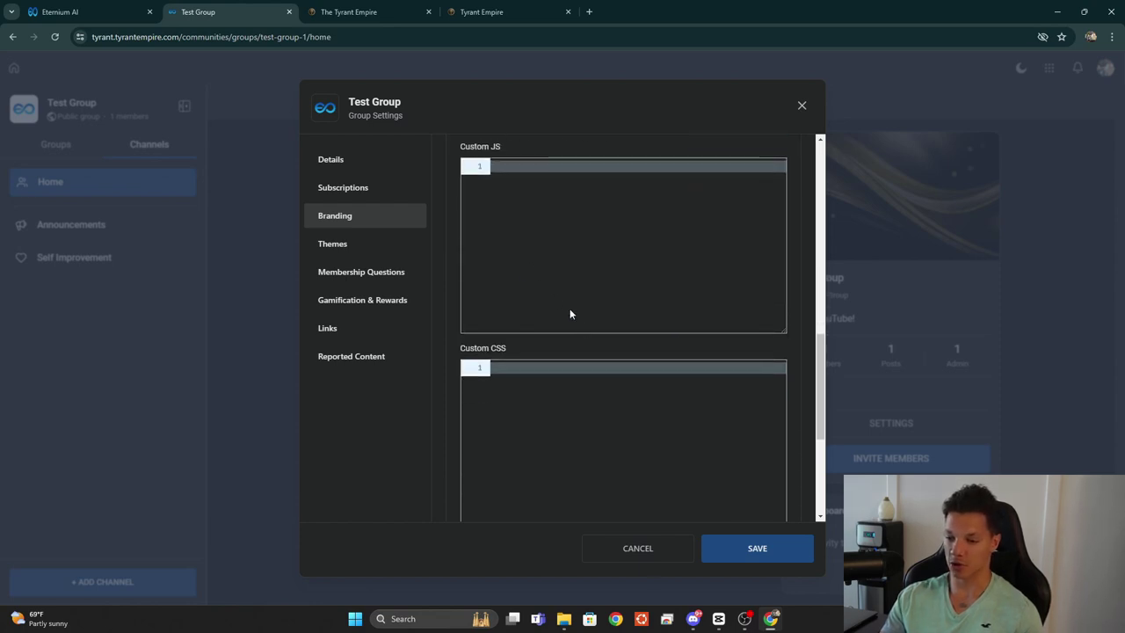
{"action": "scroll", "coordinate": [528, 317], "scroll_direction": "down", "scroll_amount": 3}
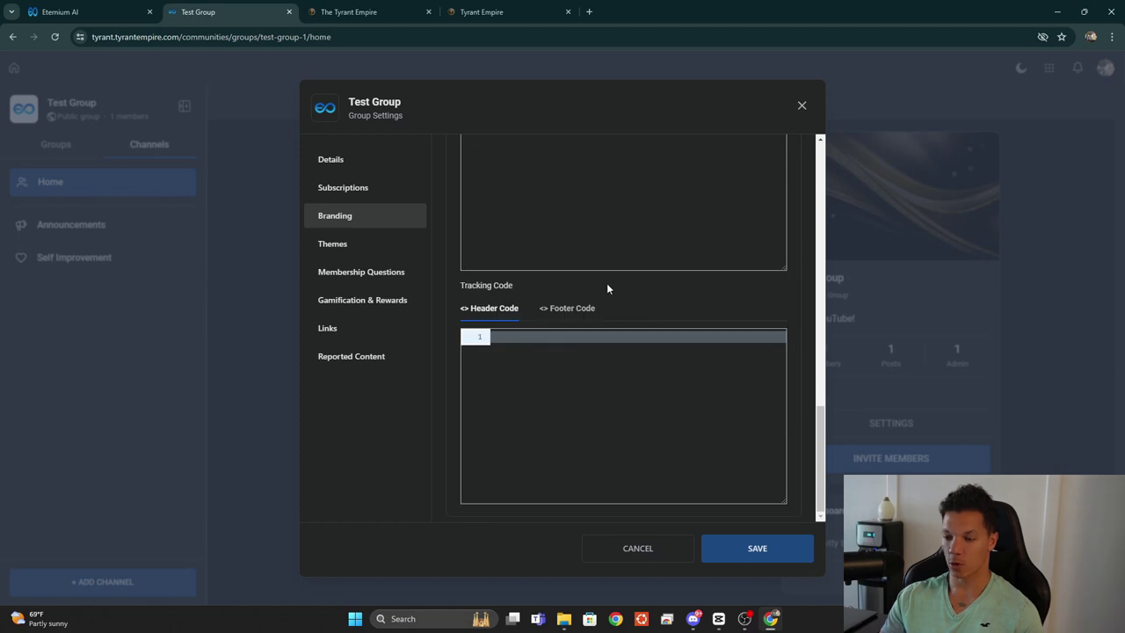
{"action": "scroll", "coordinate": [555, 373], "scroll_direction": "up", "scroll_amount": 3}
{"action": "scroll", "coordinate": [555, 378], "scroll_direction": "up", "scroll_amount": 5}
{"action": "left_click", "coordinate": [334, 245]}
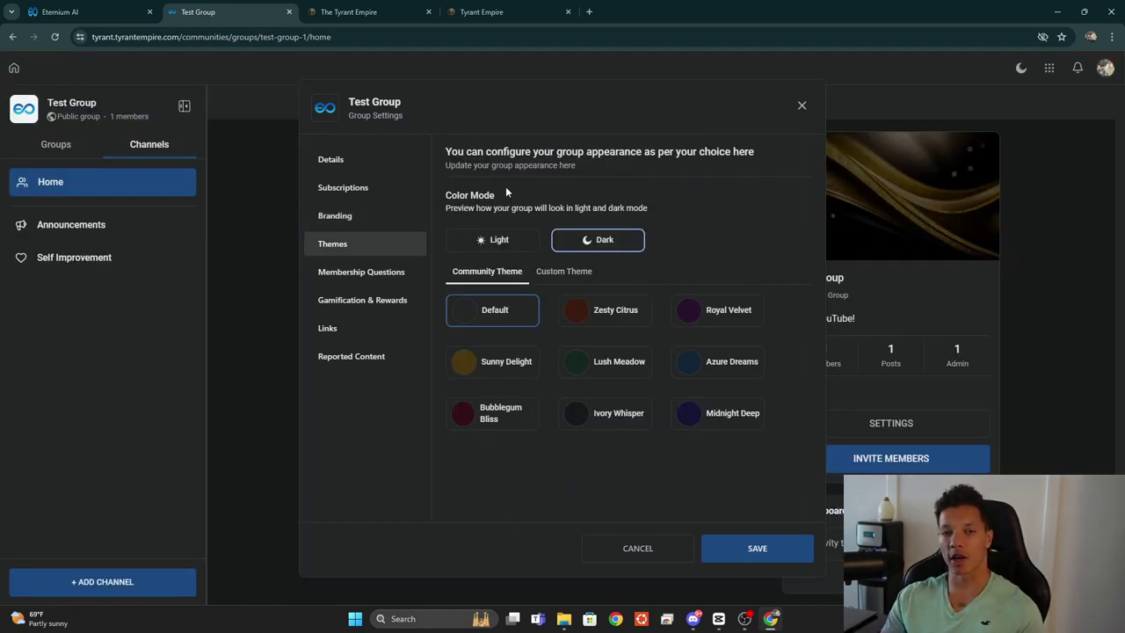
Preview the group in Light then Dark mode and show the Custom Theme colours.
{"action": "left_click", "coordinate": [482, 241]}
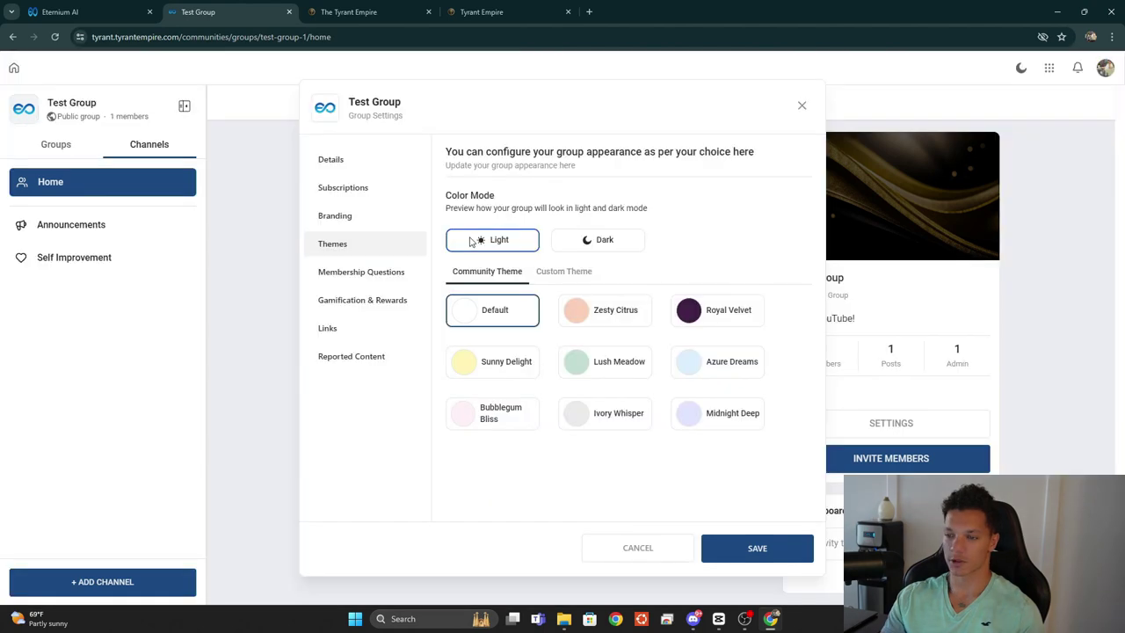
{"action": "left_click", "coordinate": [603, 242]}
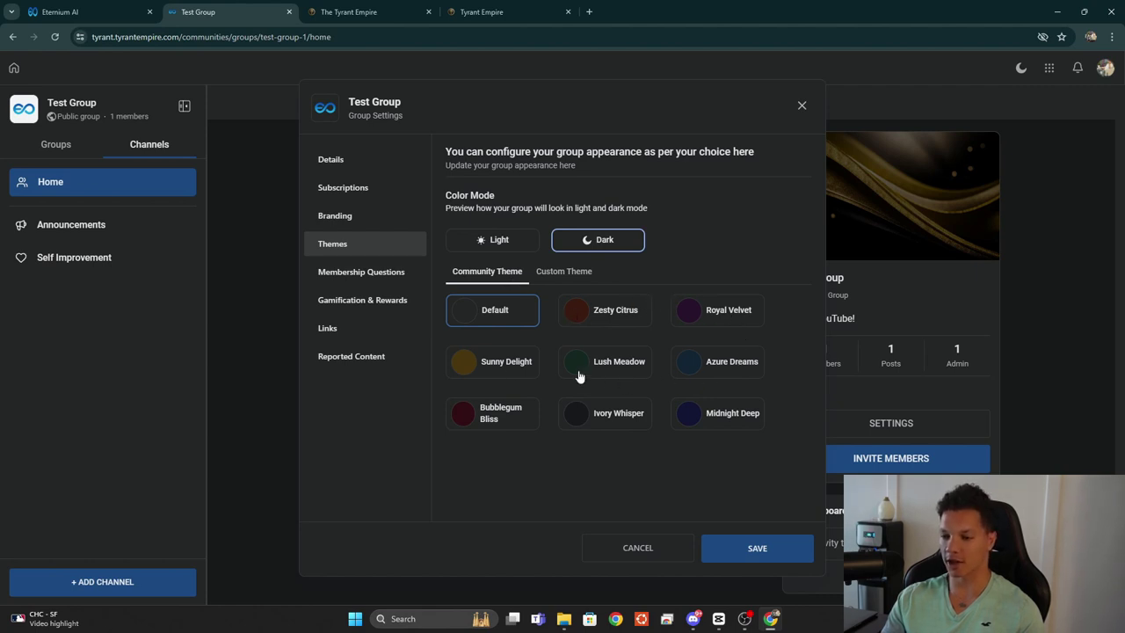
{"action": "left_click", "coordinate": [560, 272]}
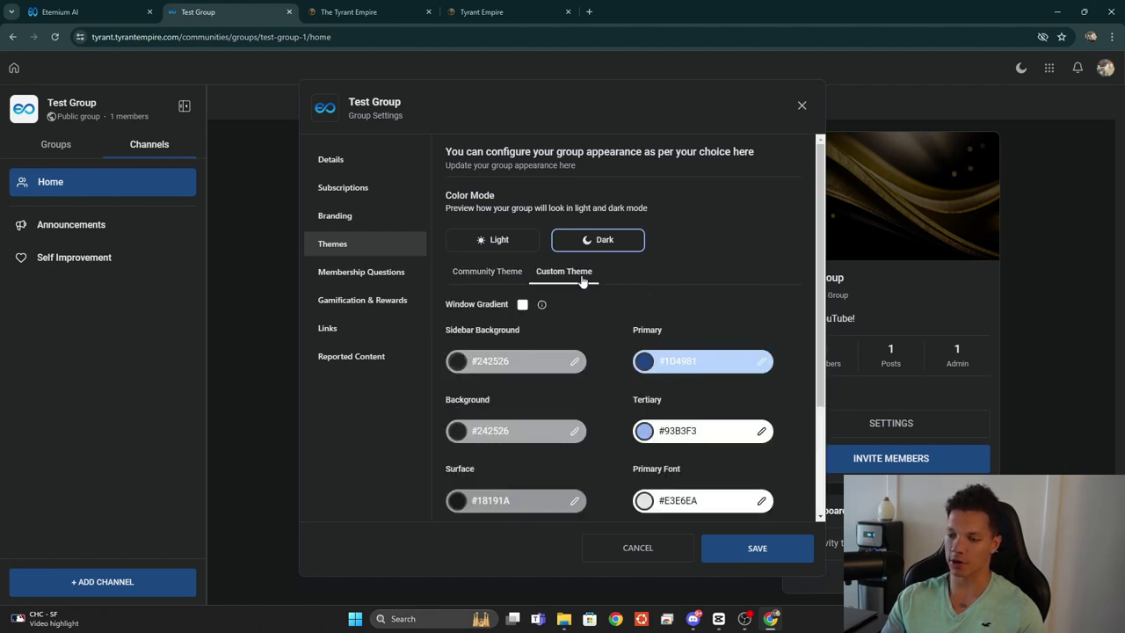
{"action": "scroll", "coordinate": [553, 316], "scroll_direction": "down", "scroll_amount": 3}
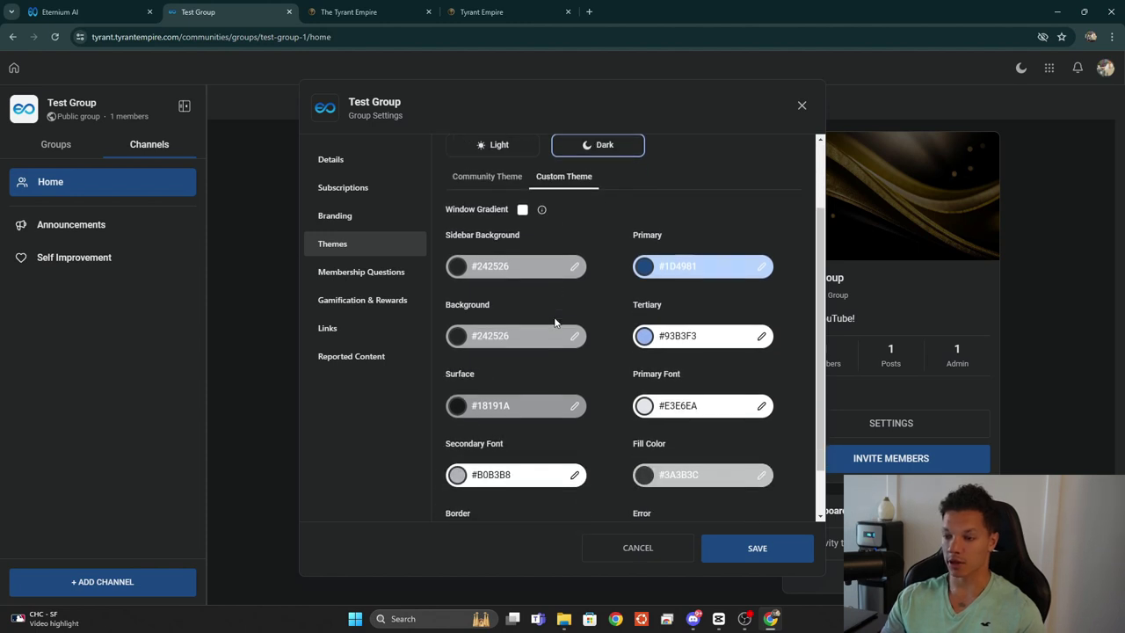
{"action": "scroll", "coordinate": [543, 309], "scroll_direction": "up", "scroll_amount": 3}
{"action": "mouse_move", "coordinate": [543, 309]}
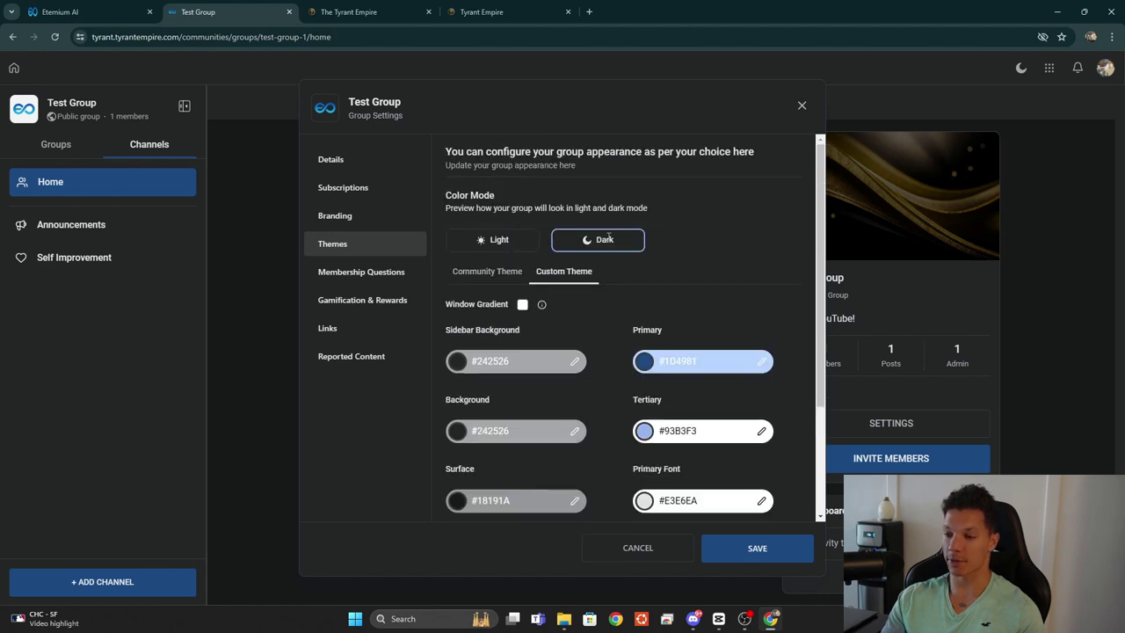
Scroll the custom colours, preview them in Light mode, then switch the site back to Dark.
{"action": "scroll", "coordinate": [505, 344], "scroll_direction": "down", "scroll_amount": 1}
{"action": "scroll", "coordinate": [615, 431], "scroll_direction": "down", "scroll_amount": 2}
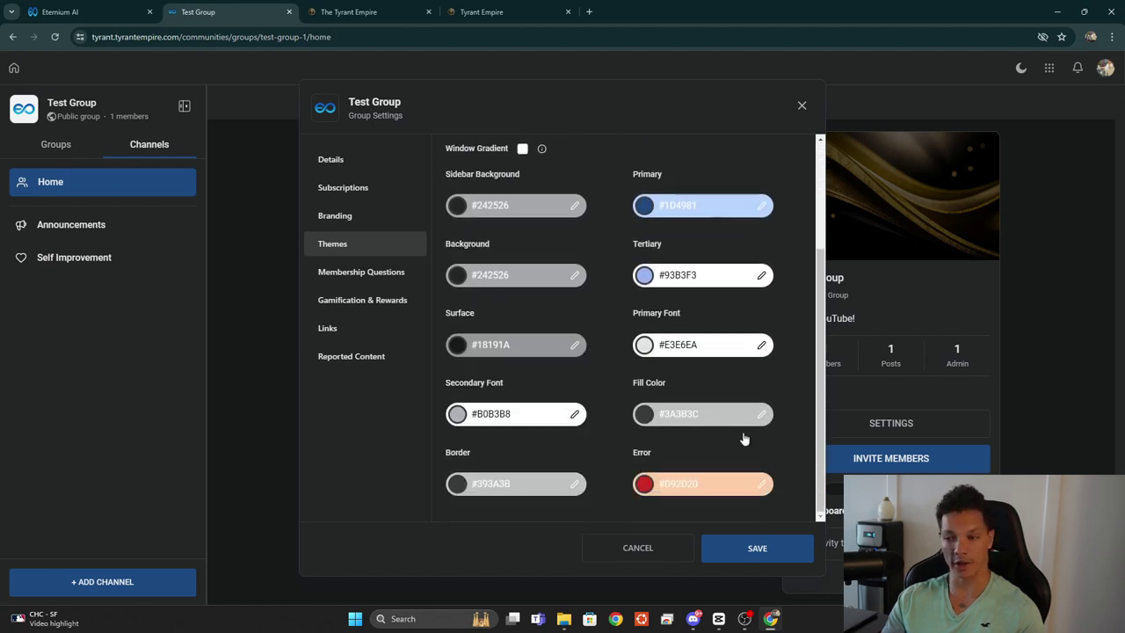
{"action": "scroll", "coordinate": [609, 292], "scroll_direction": "up", "scroll_amount": 3}
{"action": "left_click", "coordinate": [497, 244]}
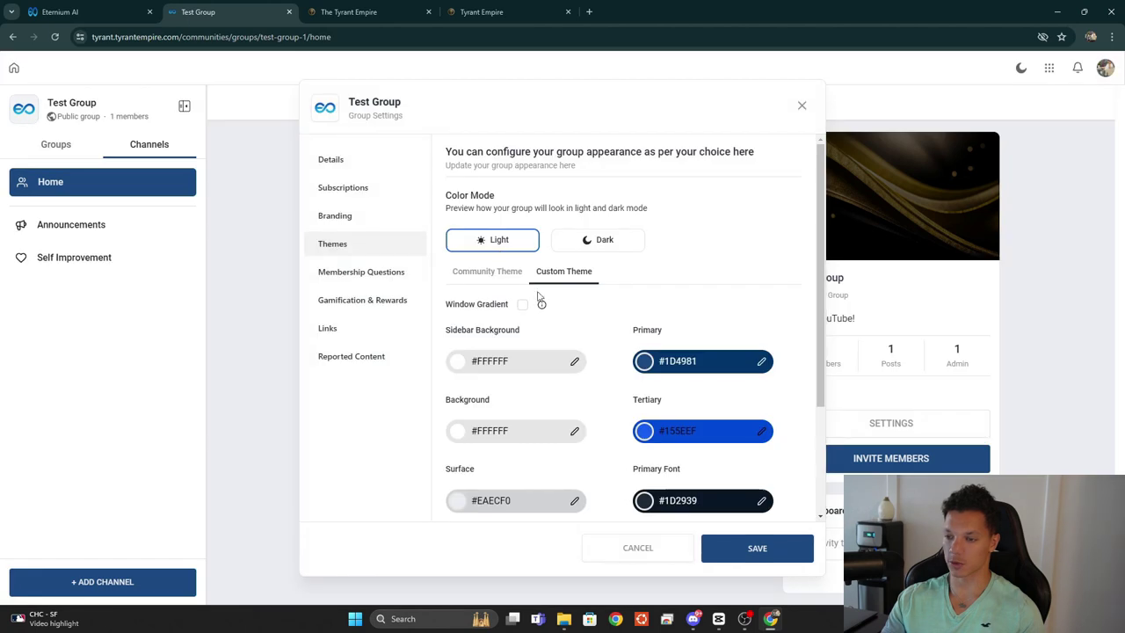
{"action": "scroll", "coordinate": [563, 396], "scroll_direction": "down", "scroll_amount": 2}
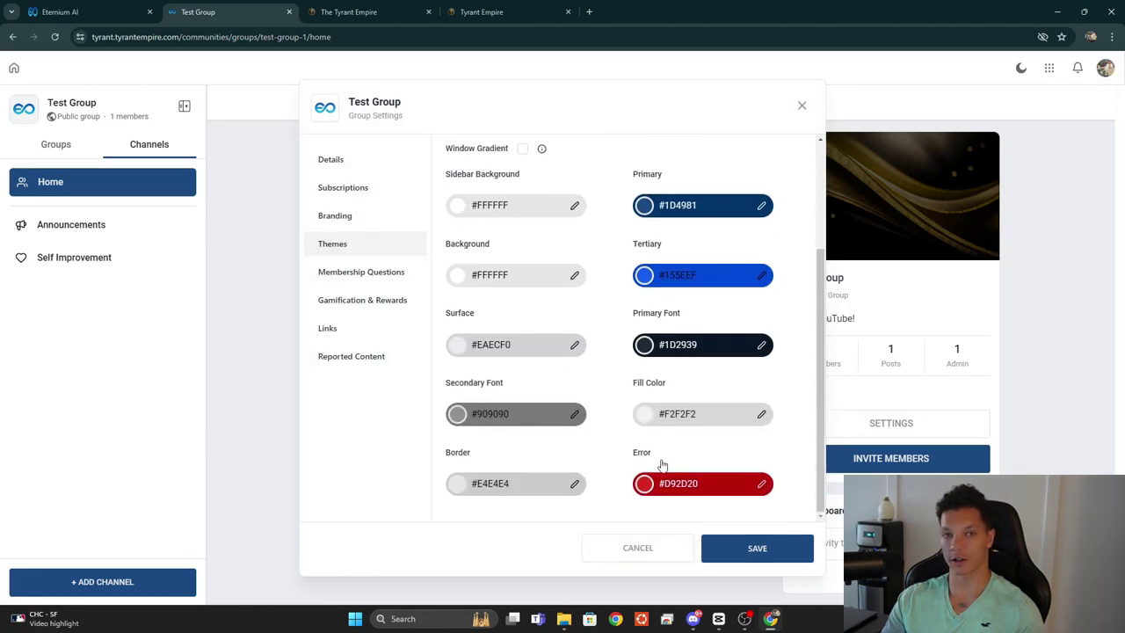
{"action": "left_click", "coordinate": [1017, 71]}
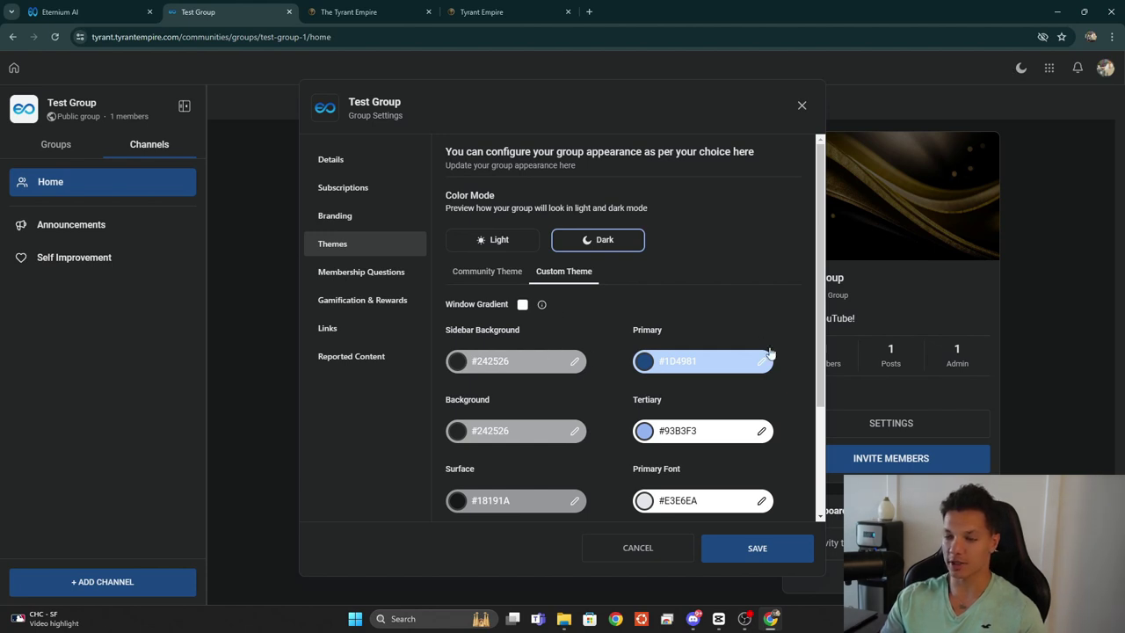
Add a Textbox membership question reading 'Why do you want to join?'.
{"action": "scroll", "coordinate": [593, 291], "scroll_direction": "down", "scroll_amount": 1}
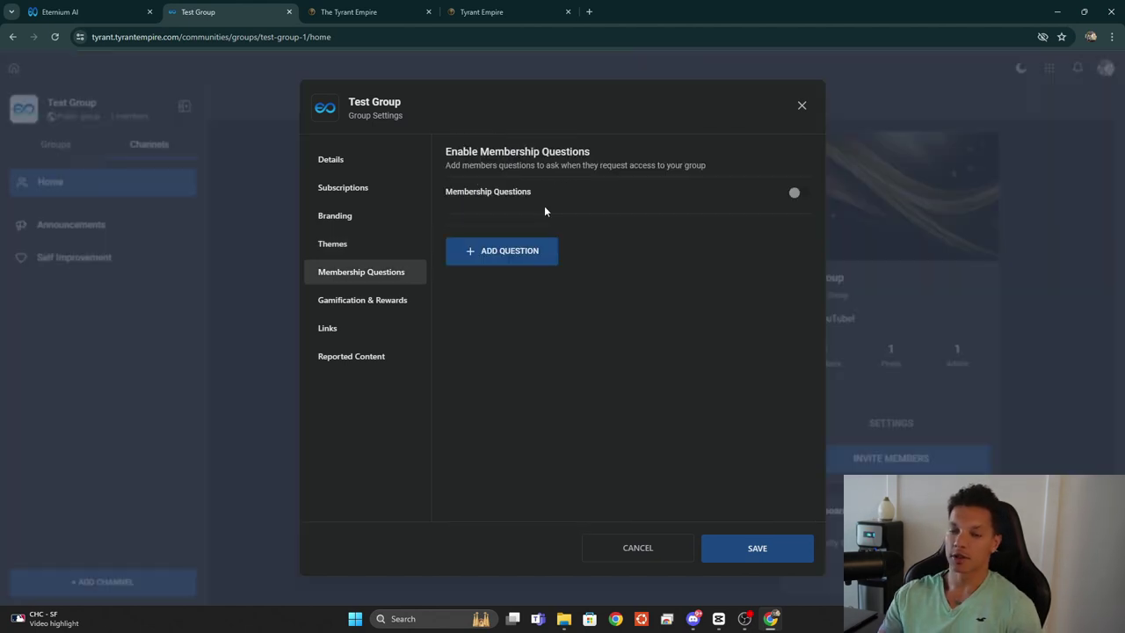
{"action": "left_click", "coordinate": [485, 248]}
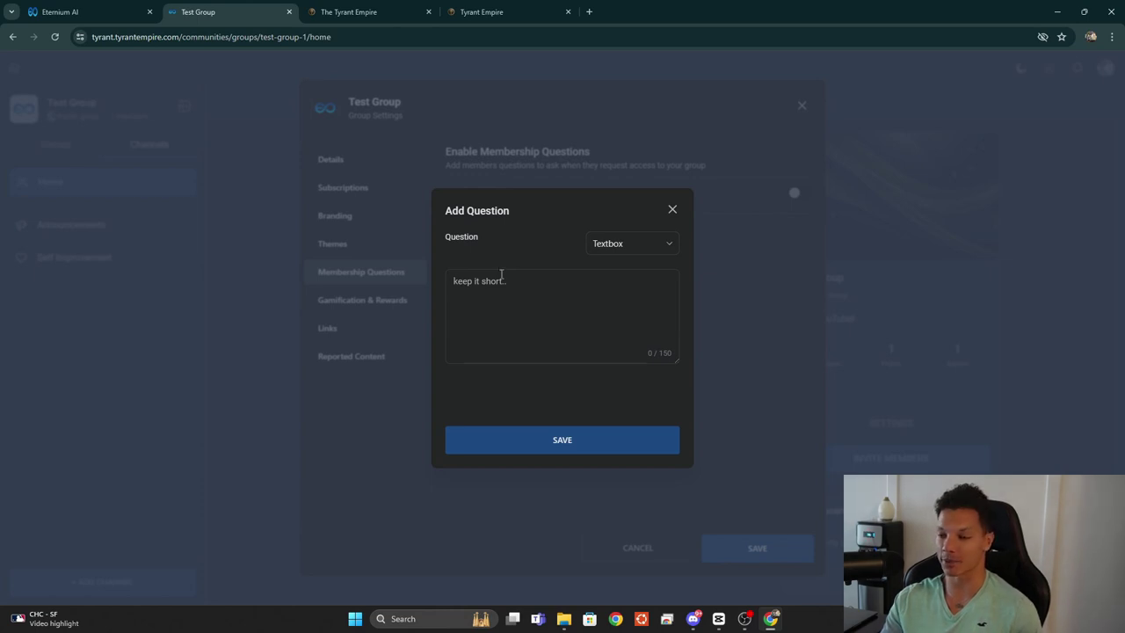
{"action": "left_click", "coordinate": [640, 248]}
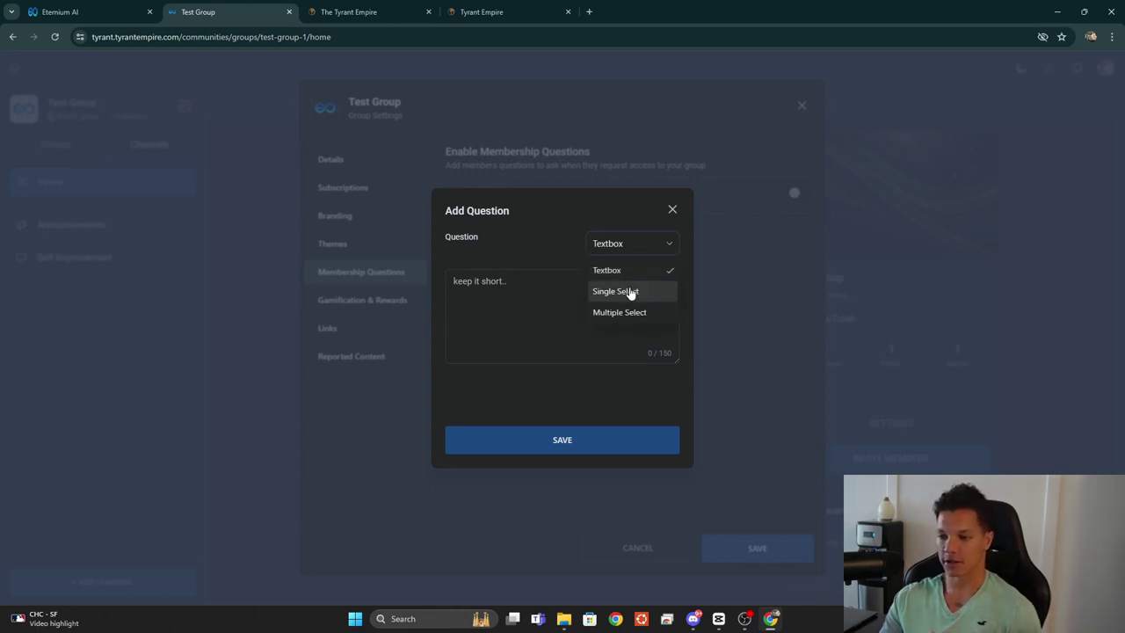
{"action": "left_click", "coordinate": [615, 270]}
{"action": "type", "text": "Why do you want to join?"}
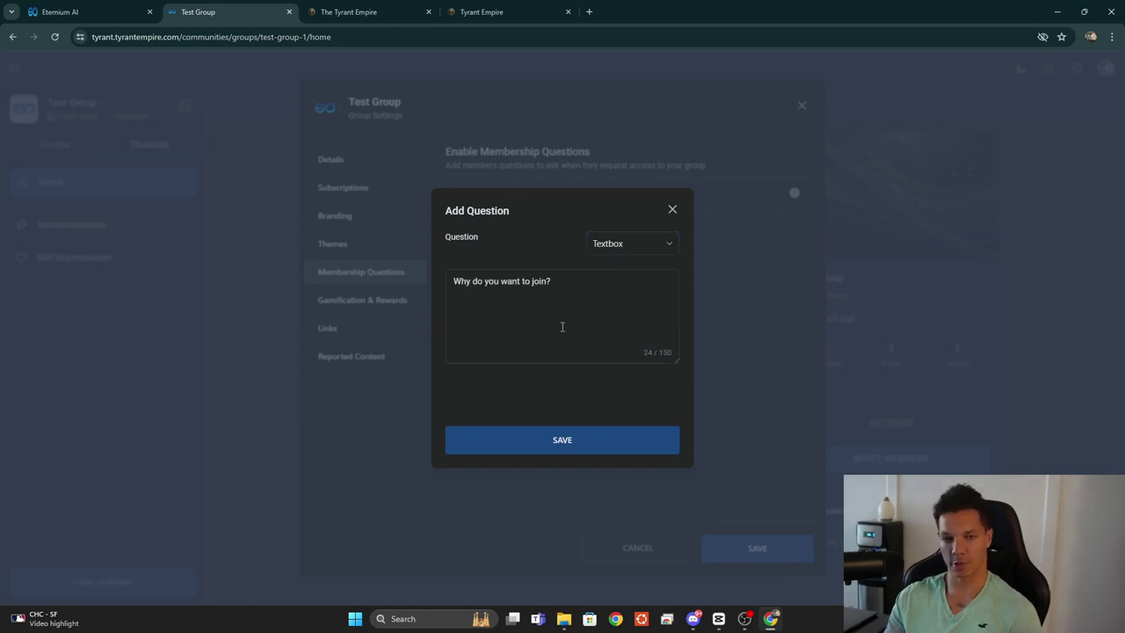
Try Single Select and Multiple Select types, discard the question, and open Gamification & Rewards.
{"action": "left_click", "coordinate": [626, 250]}
{"action": "left_click", "coordinate": [623, 291]}
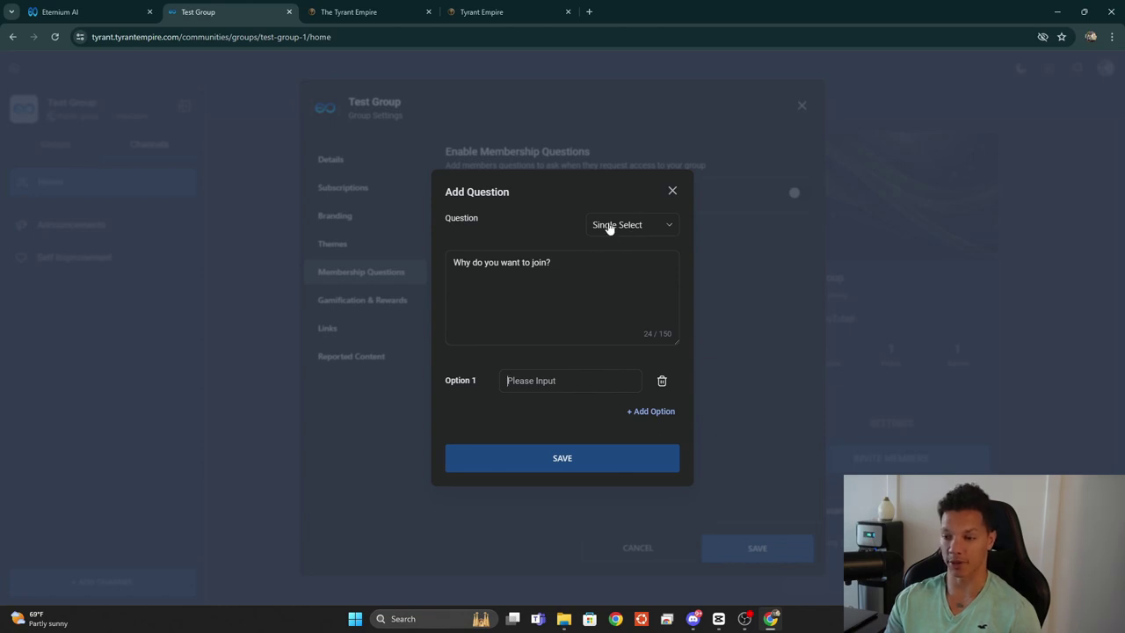
{"action": "left_click", "coordinate": [641, 228]}
{"action": "left_click", "coordinate": [625, 293]}
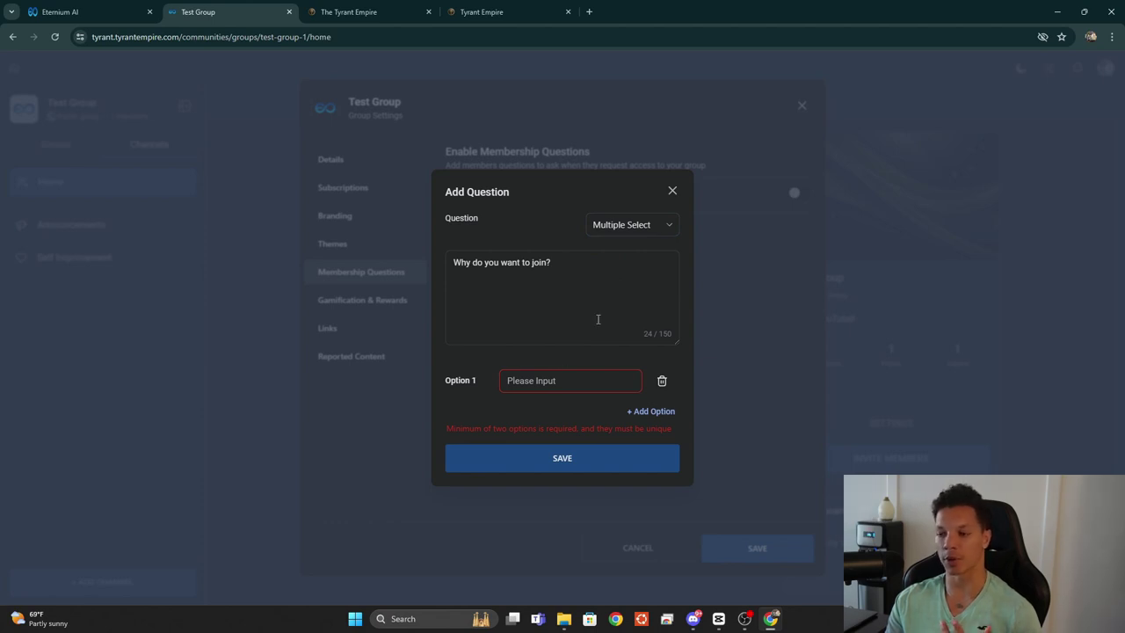
{"action": "left_click", "coordinate": [672, 192]}
{"action": "left_click", "coordinate": [338, 304]}
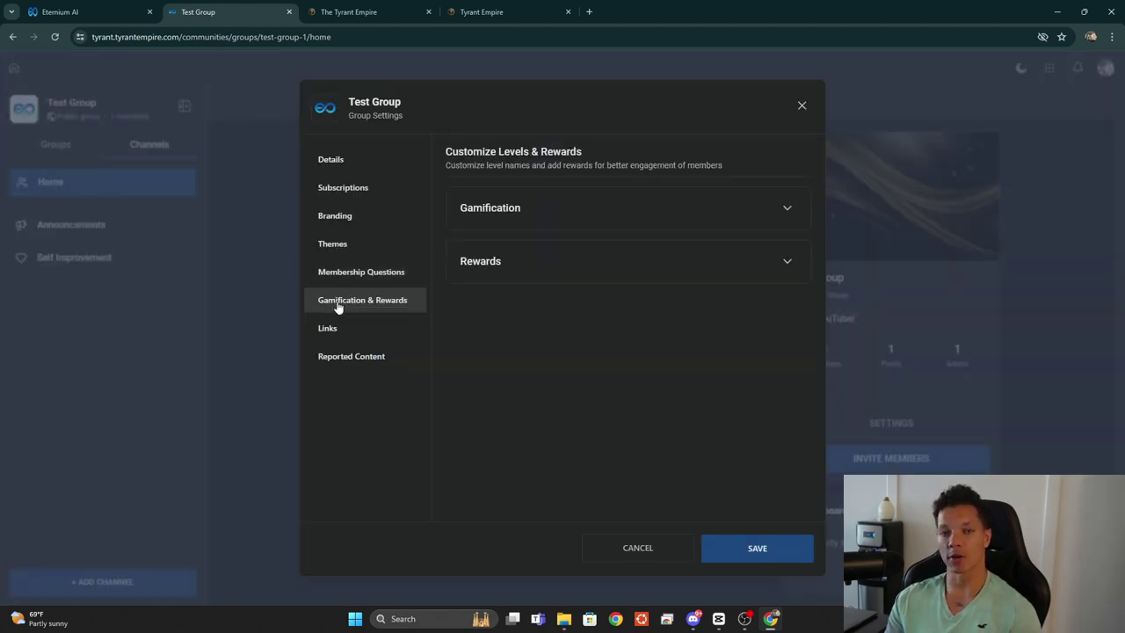
Expand Gamification and open, then cancel, the Level 1 name editor.
{"action": "left_click", "coordinate": [488, 207]}
{"action": "left_click", "coordinate": [752, 244]}
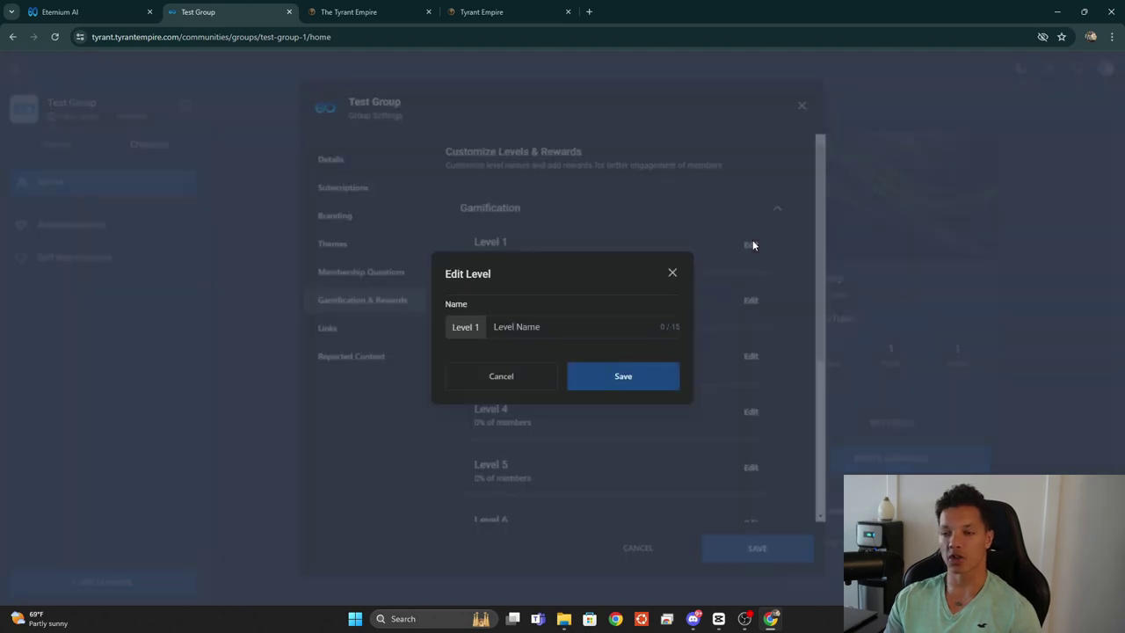
{"action": "left_click", "coordinate": [670, 273]}
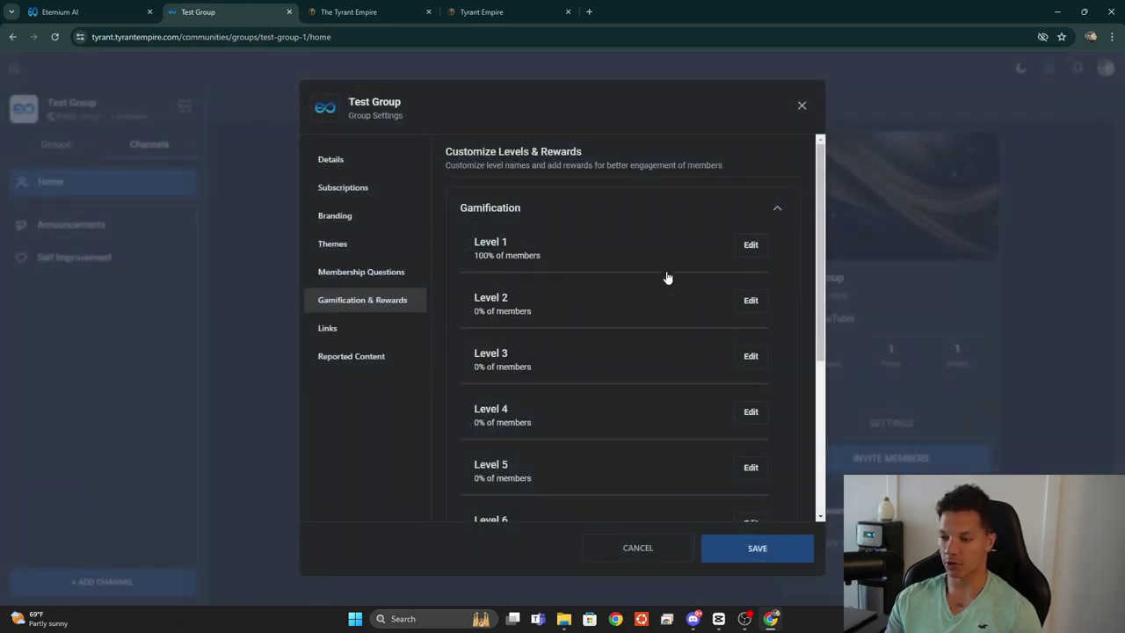
Expand Rewards, open and discard an Add Reward form, then start a new promotional link.
{"action": "scroll", "coordinate": [536, 303], "scroll_direction": "down", "scroll_amount": 3}
{"action": "scroll", "coordinate": [553, 427], "scroll_direction": "down", "scroll_amount": 1}
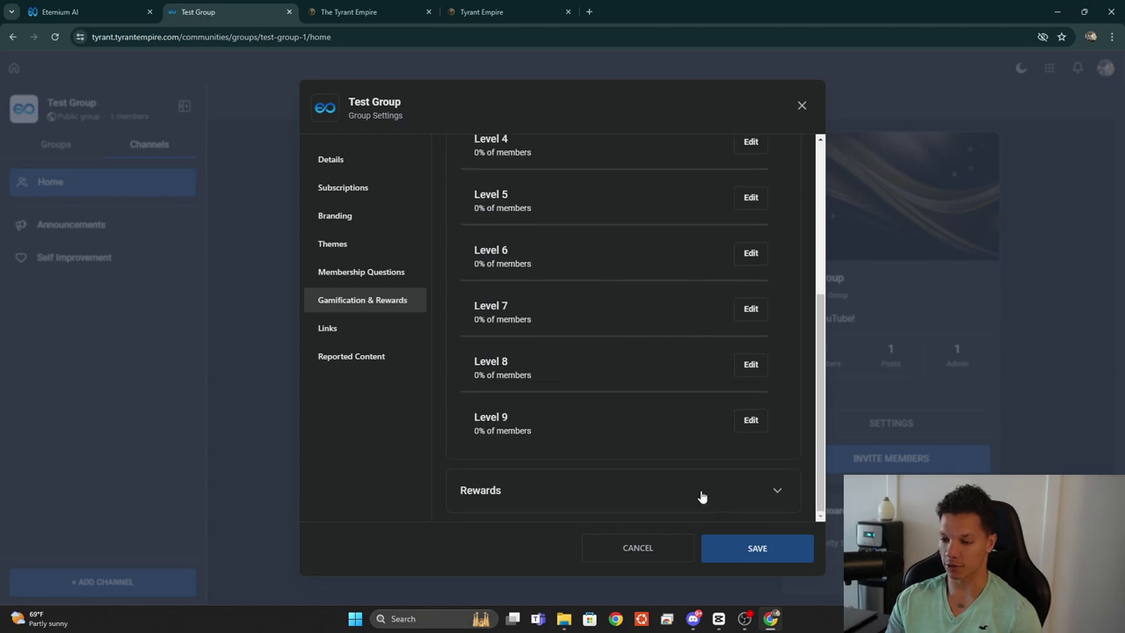
{"action": "left_click", "coordinate": [563, 490]}
{"action": "left_click", "coordinate": [539, 471]}
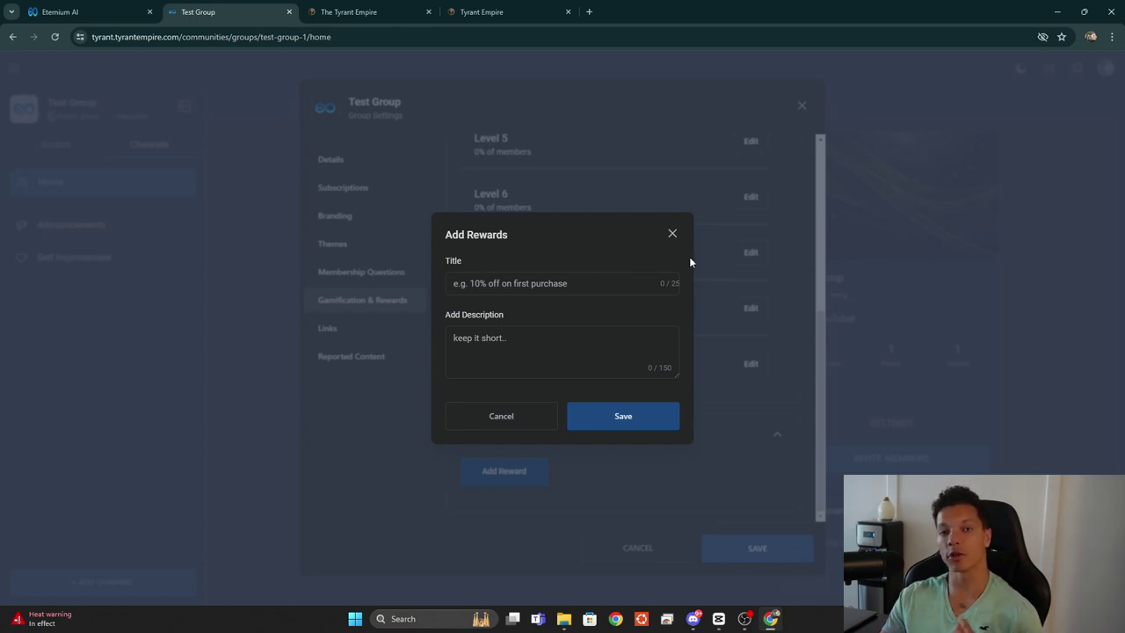
{"action": "left_click", "coordinate": [673, 233]}
{"action": "left_click", "coordinate": [396, 332]}
{"action": "left_click", "coordinate": [531, 214]}
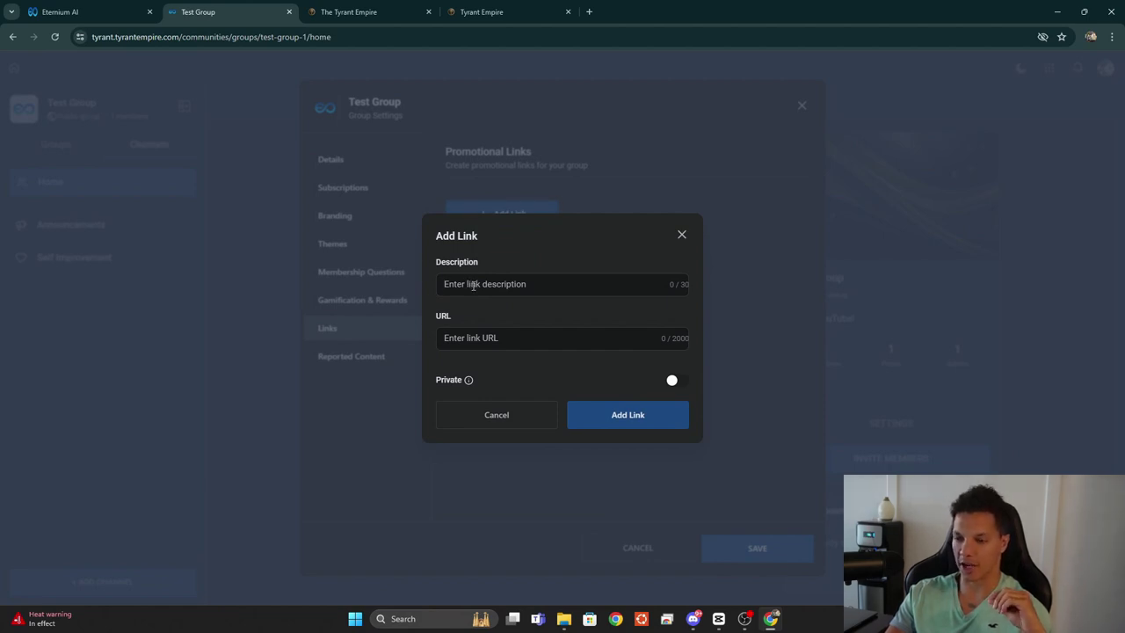
Look over the Tyrant Empire community, then return to the Test Group's settings.
{"action": "left_click", "coordinate": [493, 12]}
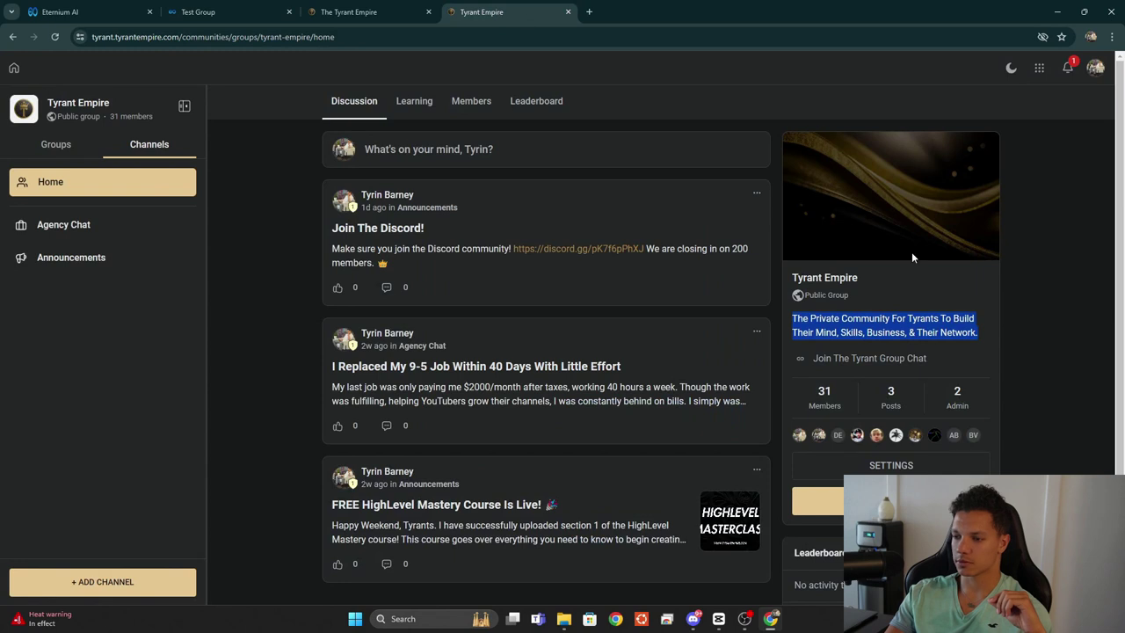
{"action": "left_click", "coordinate": [914, 290]}
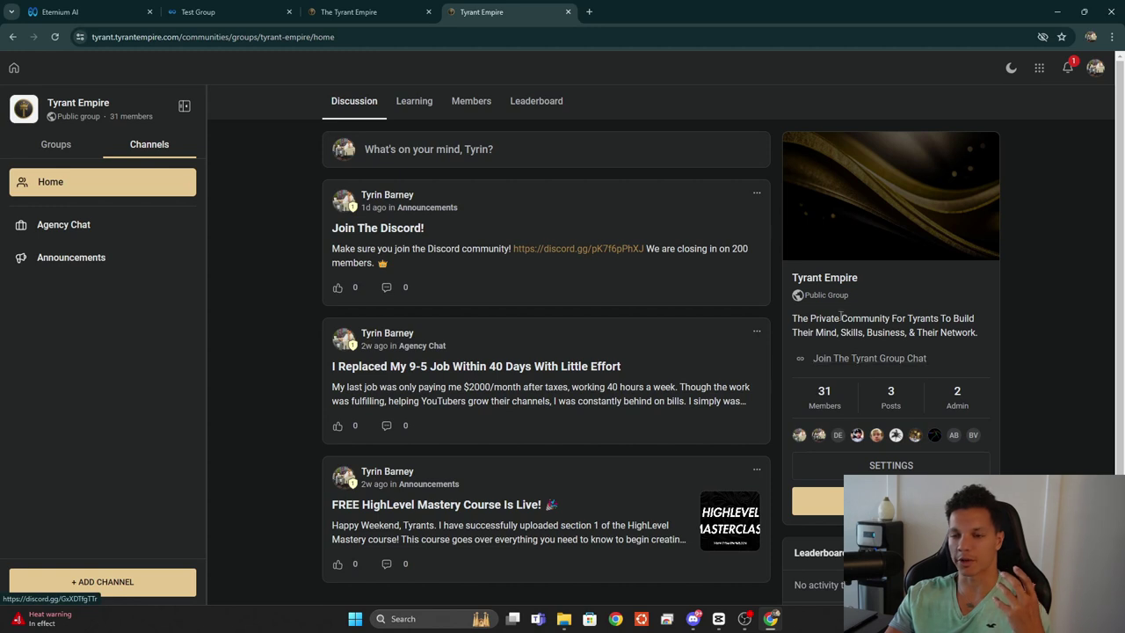
{"action": "left_click", "coordinate": [199, 11]}
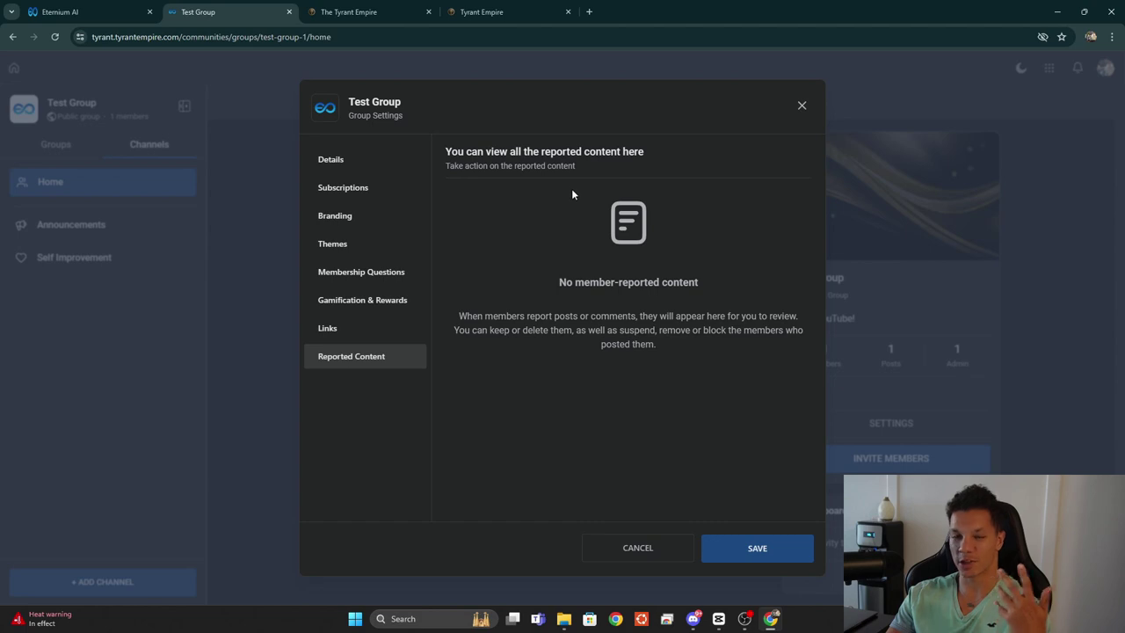
Close Group Settings and toggle light and dark themes twice, ending on dark.
{"action": "left_click", "coordinate": [801, 104]}
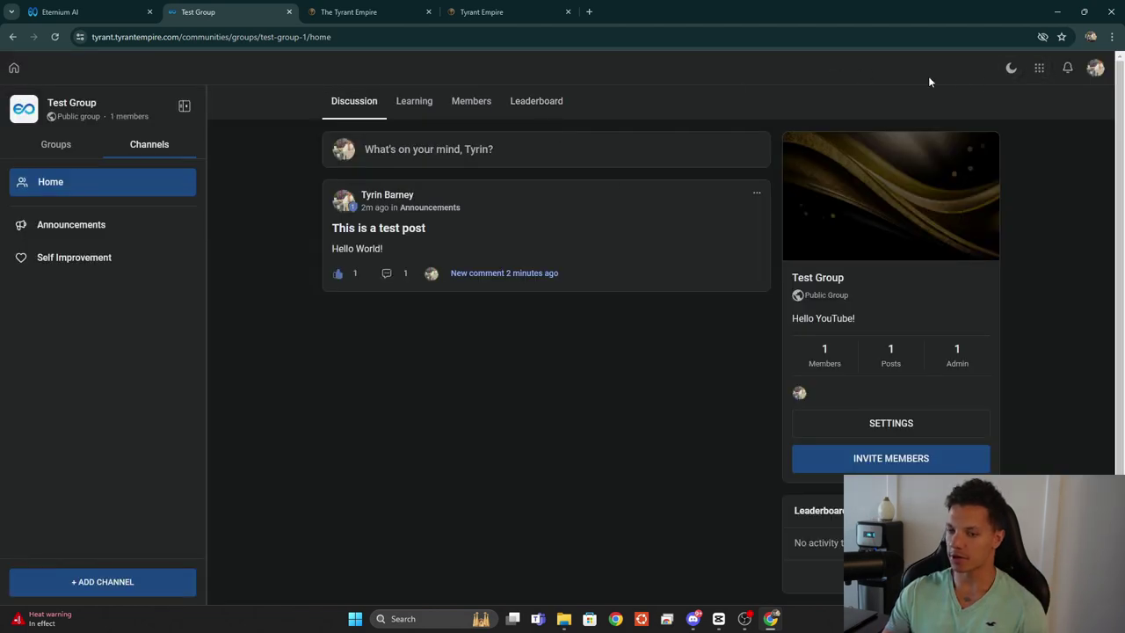
{"action": "left_click", "coordinate": [1013, 69]}
{"action": "left_click", "coordinate": [1014, 69]}
{"action": "left_click", "coordinate": [1014, 70]}
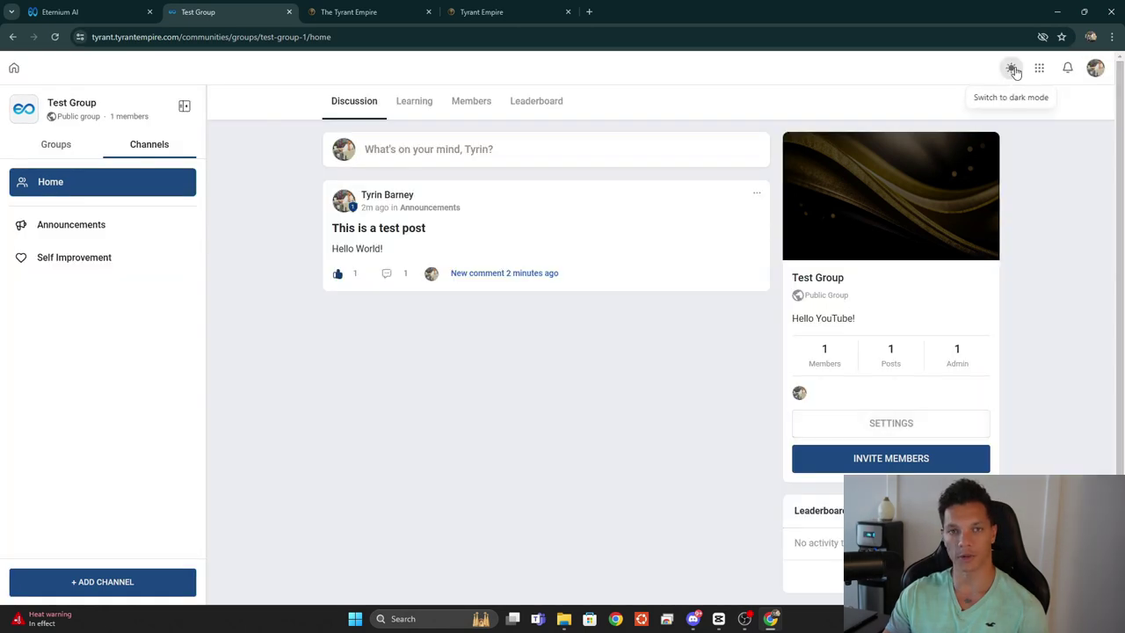
{"action": "left_click", "coordinate": [1013, 69]}
Glance at the portal apps list, then open Edit Profile from the avatar menu.
{"action": "left_click", "coordinate": [1039, 68]}
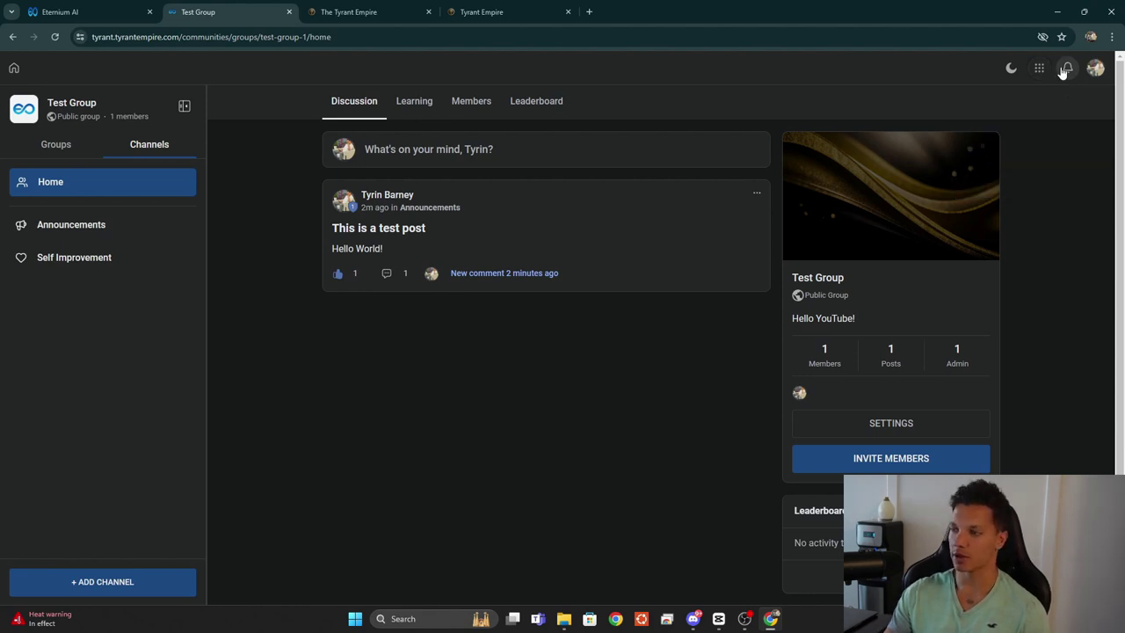
{"action": "left_click", "coordinate": [1094, 69]}
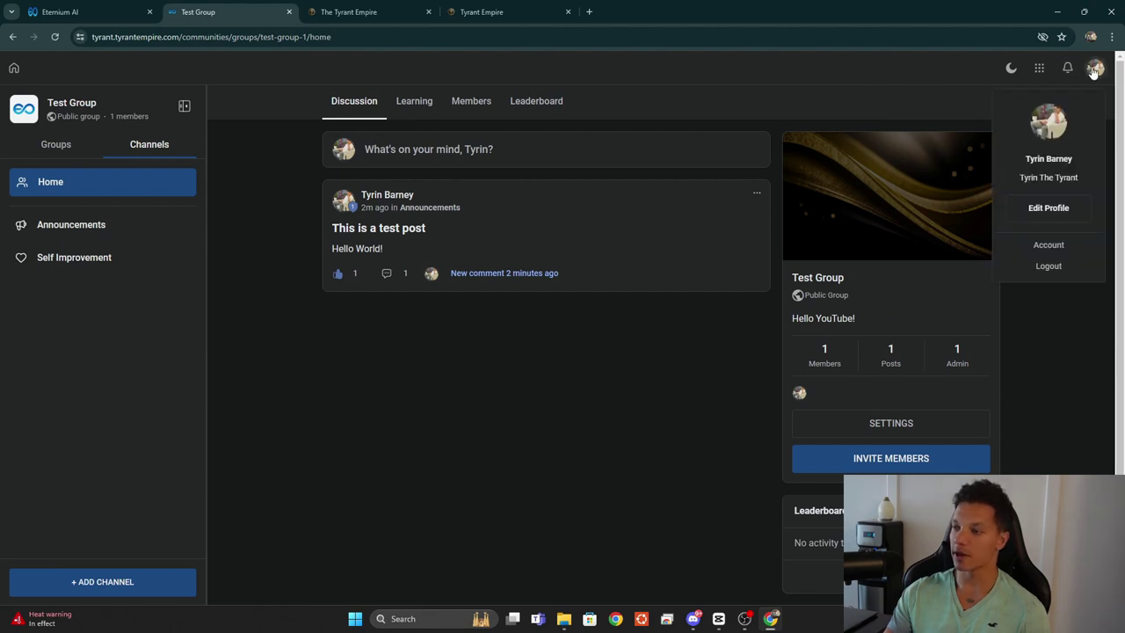
{"action": "left_click", "coordinate": [1049, 208]}
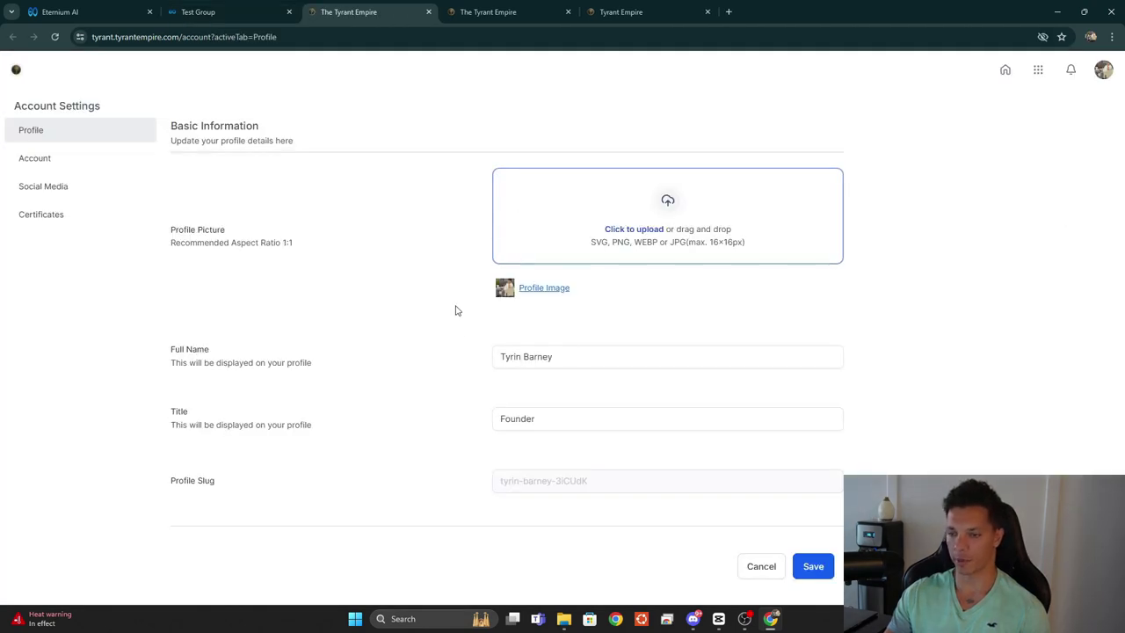
Check the Profile Title, the Social Media form and Certificates, then go back to the portal home.
{"action": "left_click", "coordinate": [586, 410]}
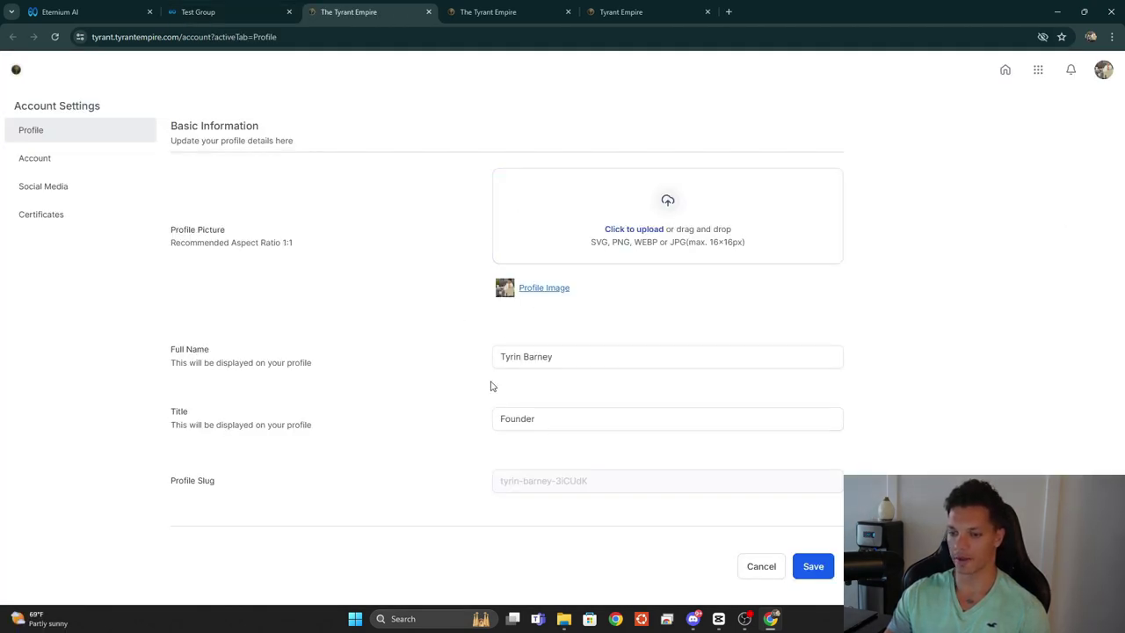
{"action": "left_click", "coordinate": [88, 184]}
{"action": "scroll", "coordinate": [111, 188], "scroll_direction": "up", "scroll_amount": 1}
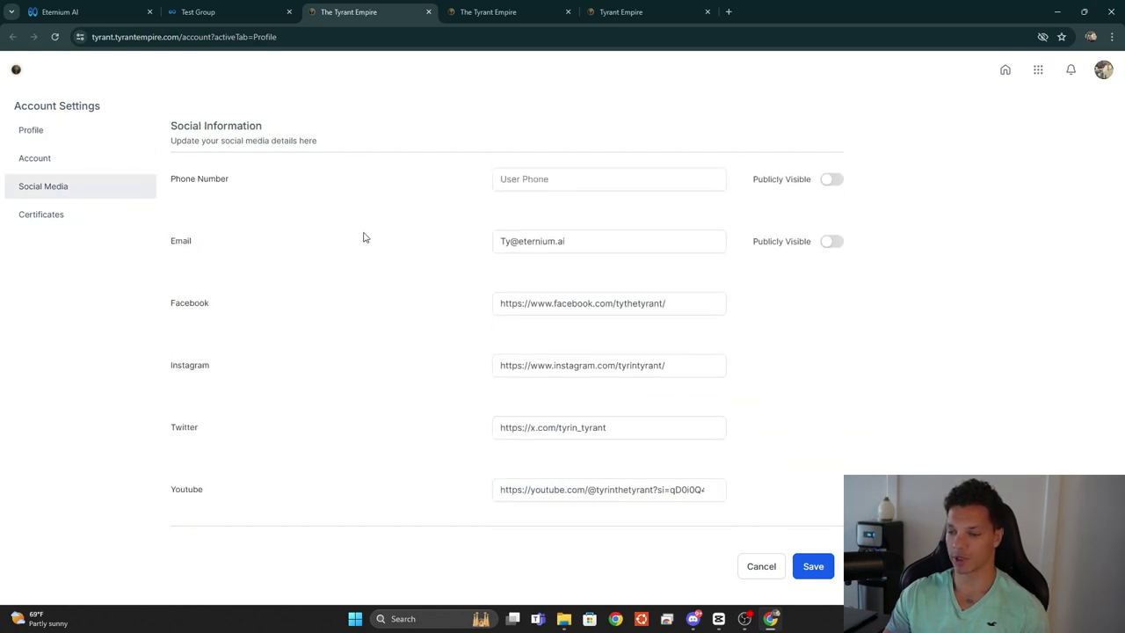
{"action": "scroll", "coordinate": [545, 193], "scroll_direction": "down", "scroll_amount": 1}
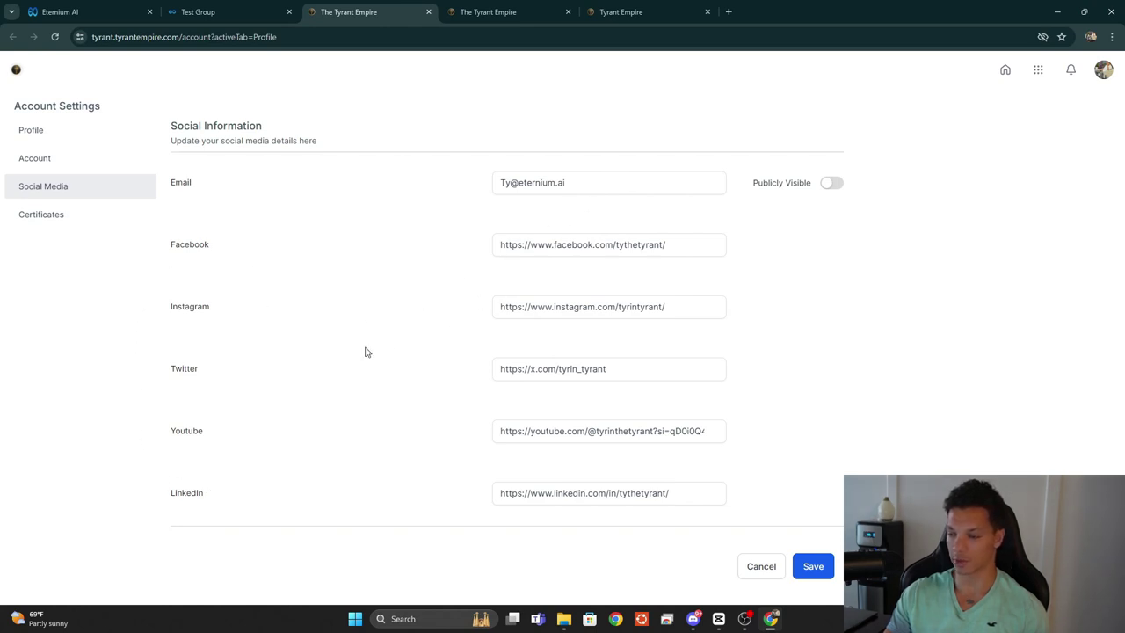
{"action": "left_click", "coordinate": [78, 214]}
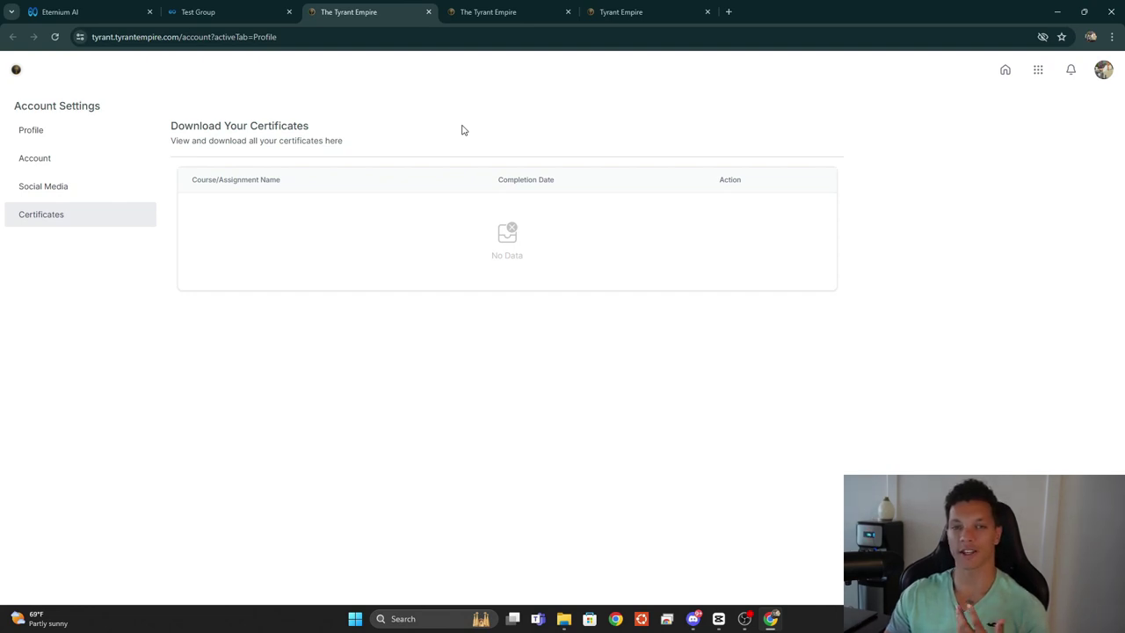
{"action": "left_click", "coordinate": [1004, 72]}
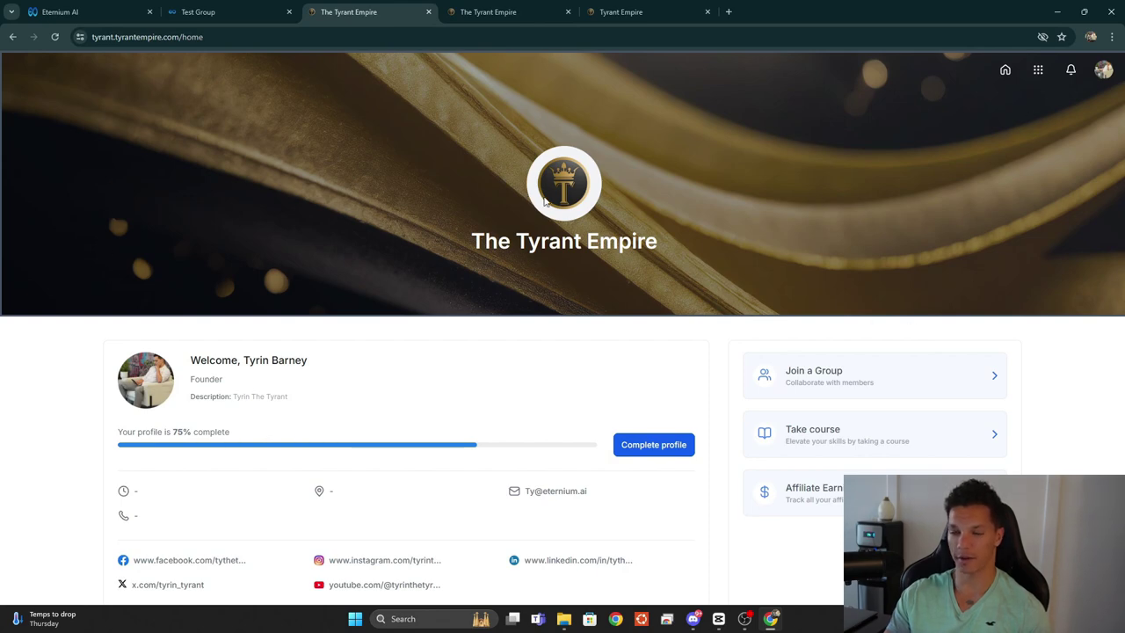
Scroll the home dashboard to review groups, courses and the $ 0 affiliate earnings.
{"action": "scroll", "coordinate": [546, 171], "scroll_direction": "down", "scroll_amount": 2}
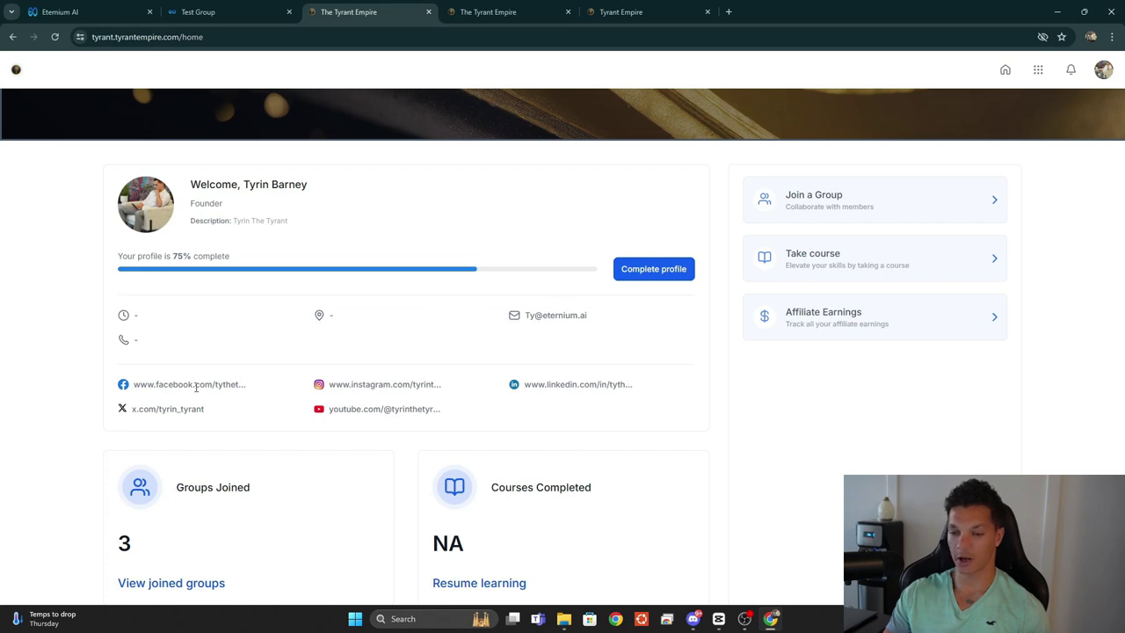
{"action": "scroll", "coordinate": [195, 386], "scroll_direction": "down", "scroll_amount": 1}
{"action": "scroll", "coordinate": [264, 395], "scroll_direction": "down", "scroll_amount": 1}
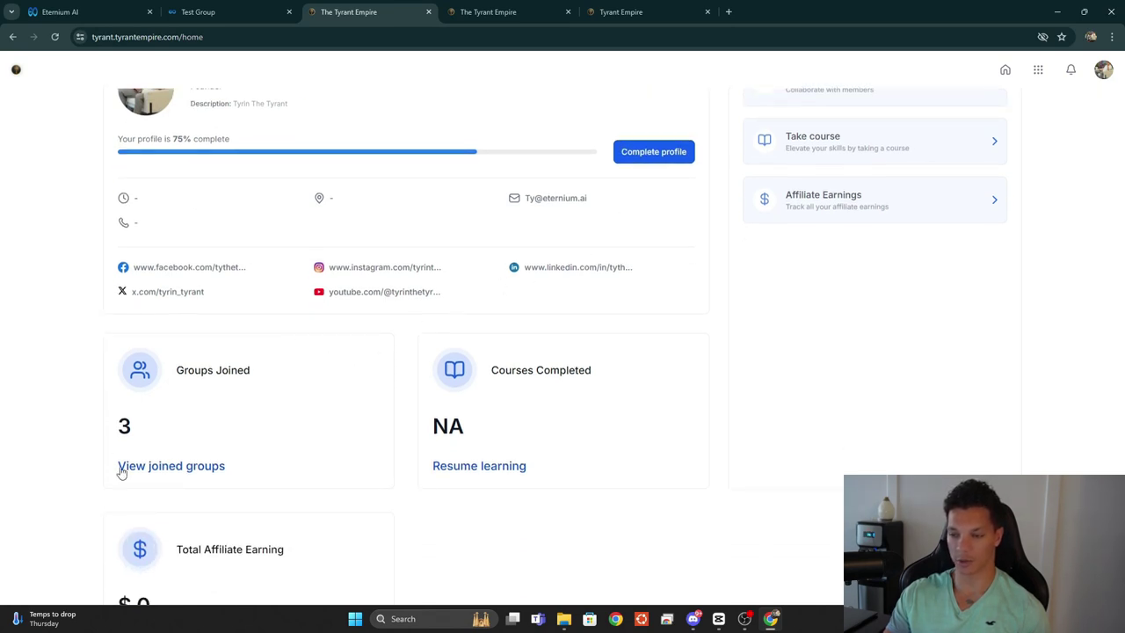
{"action": "scroll", "coordinate": [455, 380], "scroll_direction": "down", "scroll_amount": 1}
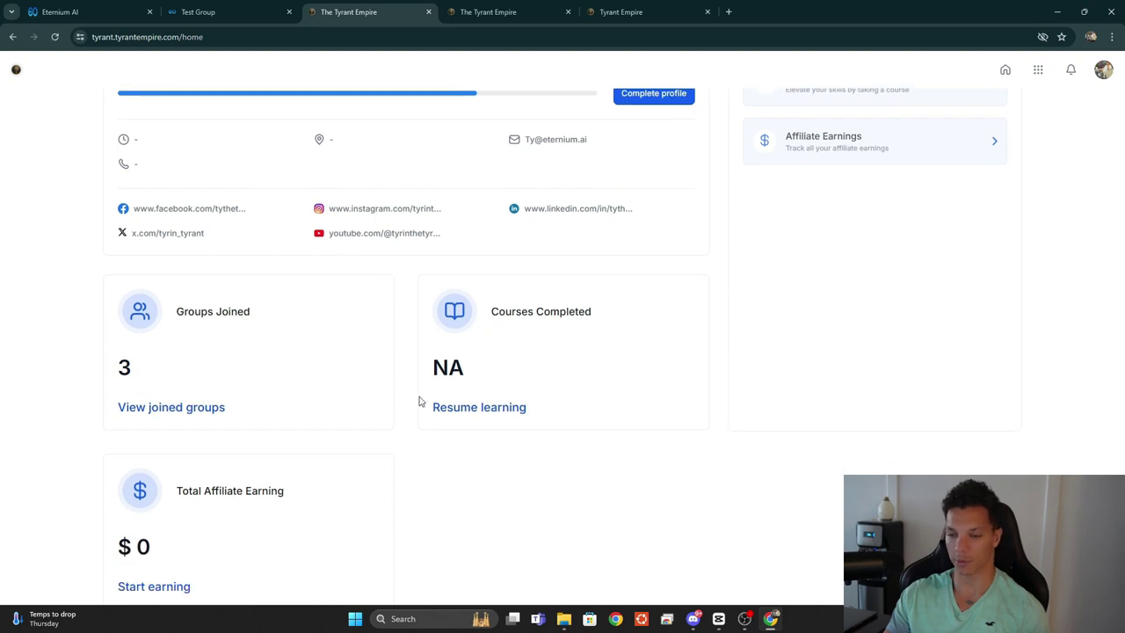
{"action": "scroll", "coordinate": [456, 380], "scroll_direction": "down", "scroll_amount": 1}
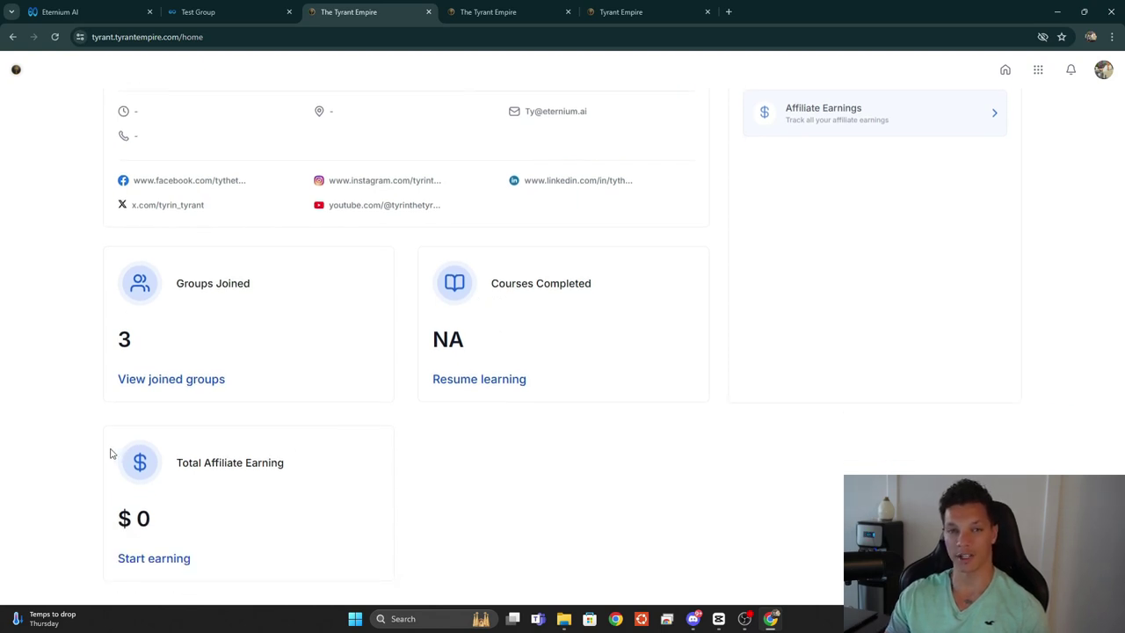
{"action": "triple_click", "coordinate": [147, 520]}
{"action": "left_click", "coordinate": [158, 527]}
Open the course library from the Take course card.
{"action": "scroll", "coordinate": [891, 312], "scroll_direction": "up", "scroll_amount": 4}
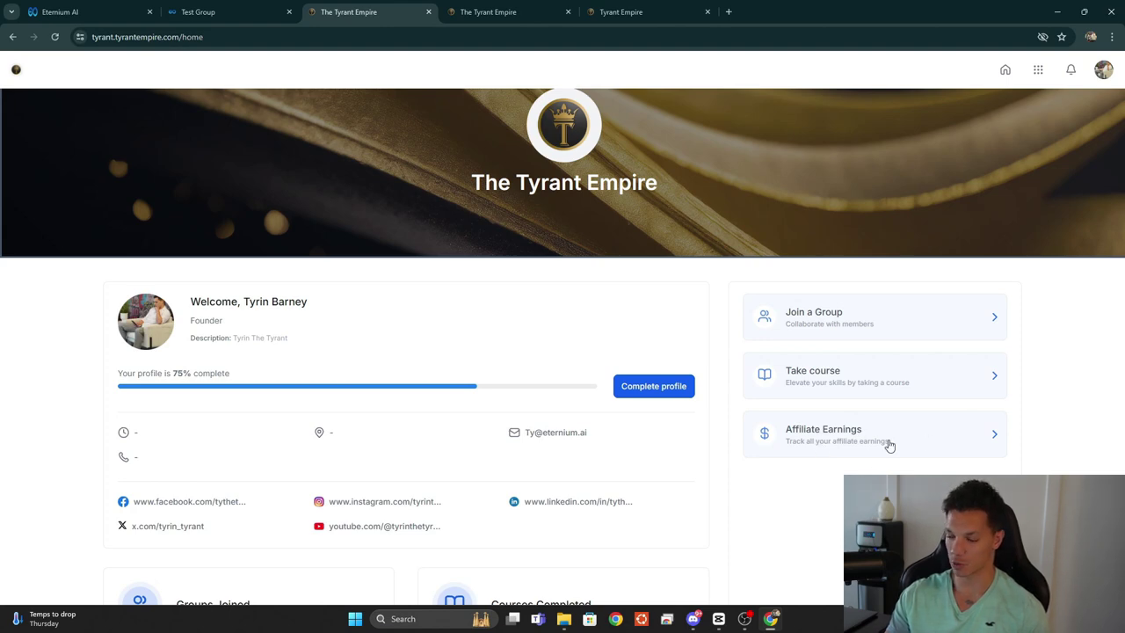
{"action": "scroll", "coordinate": [924, 439], "scroll_direction": "down", "scroll_amount": 1}
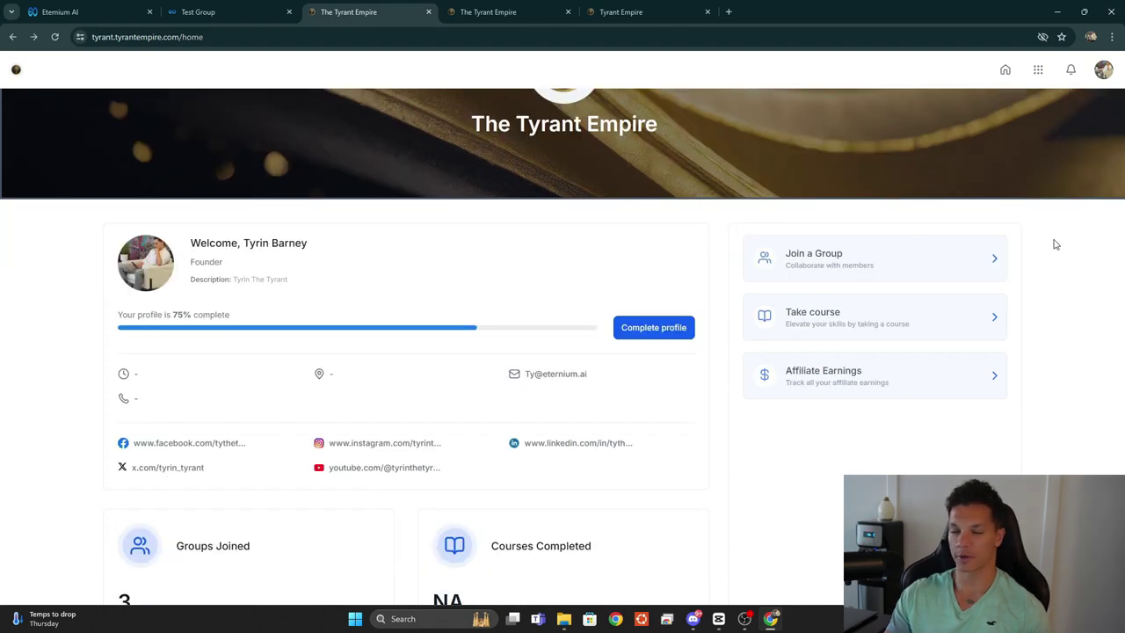
{"action": "left_click", "coordinate": [826, 323]}
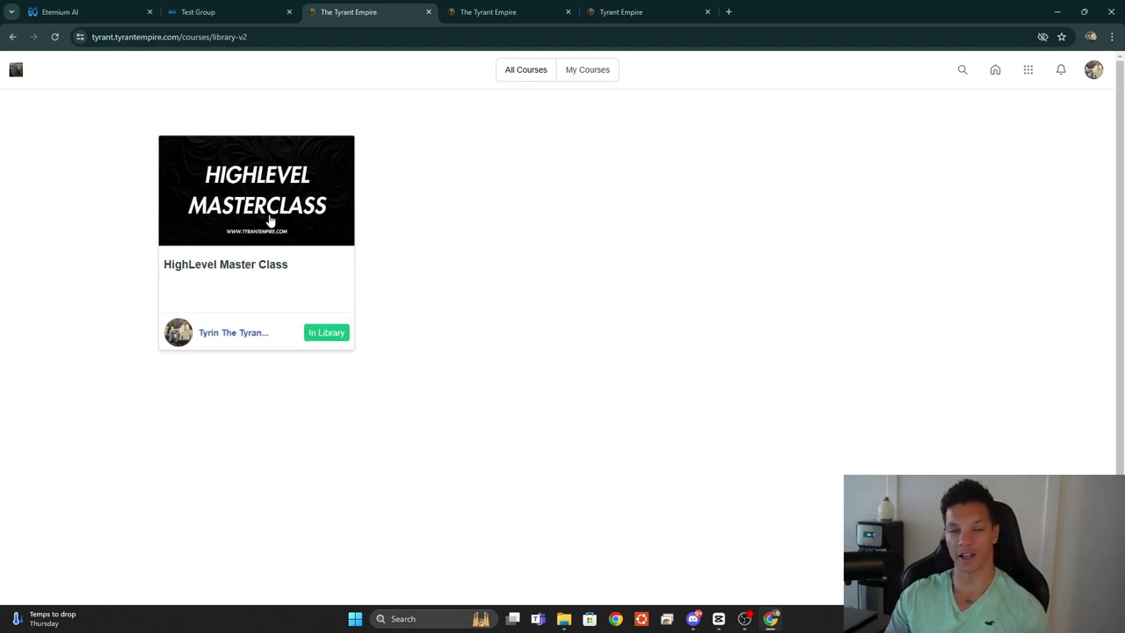
Go back to the portal home and open Affiliate Earnings, which shows No affiliate found.
{"action": "key", "text": "alt+Left"}
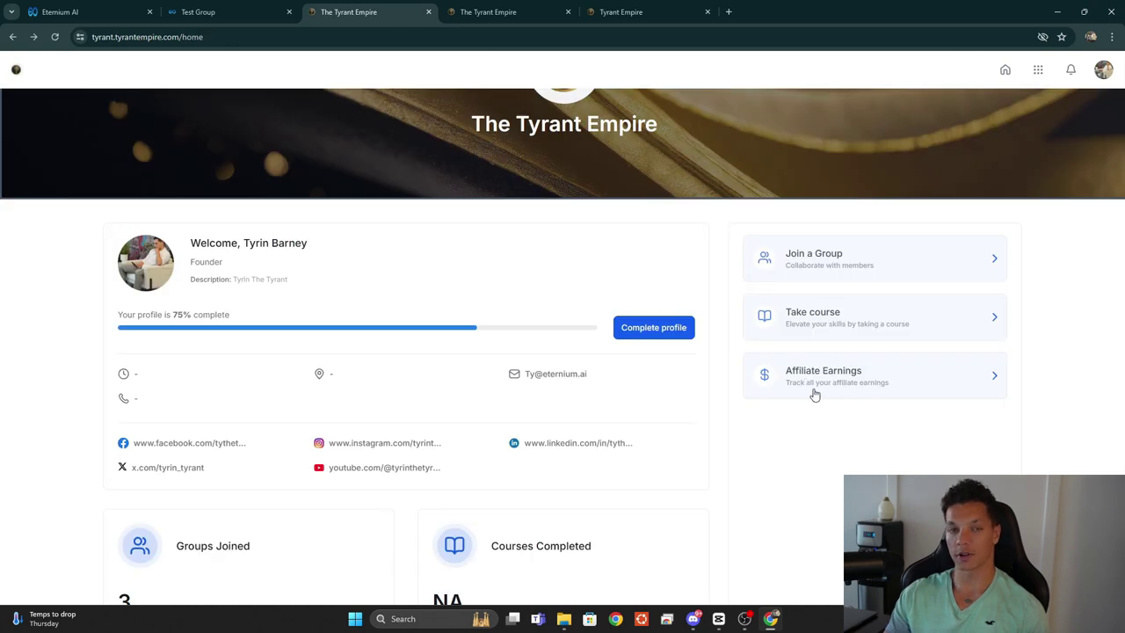
{"action": "left_click", "coordinate": [814, 395]}
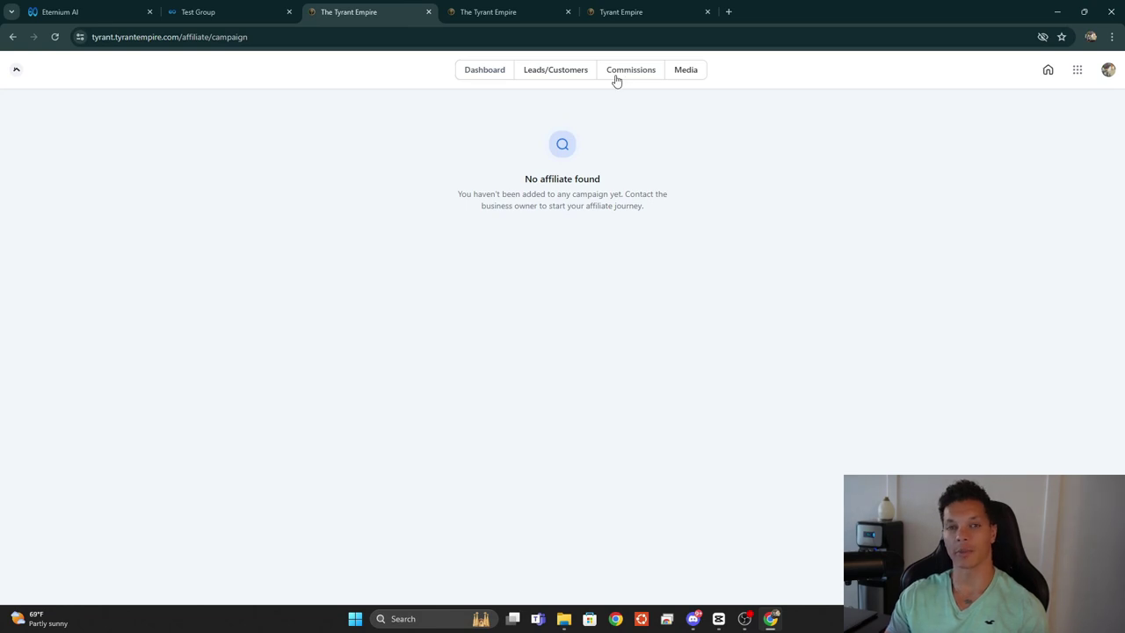
View the affiliate Media page, then switch back to the Eternium AI admin tab.
{"action": "left_click", "coordinate": [685, 71]}
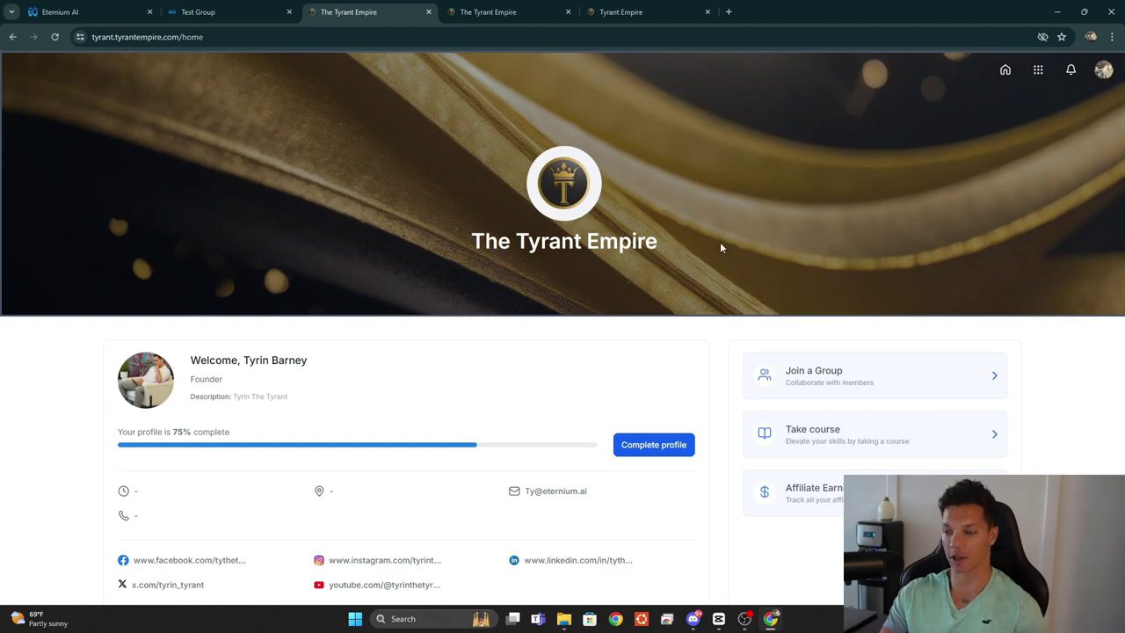
{"action": "key", "text": "ctrl+1"}
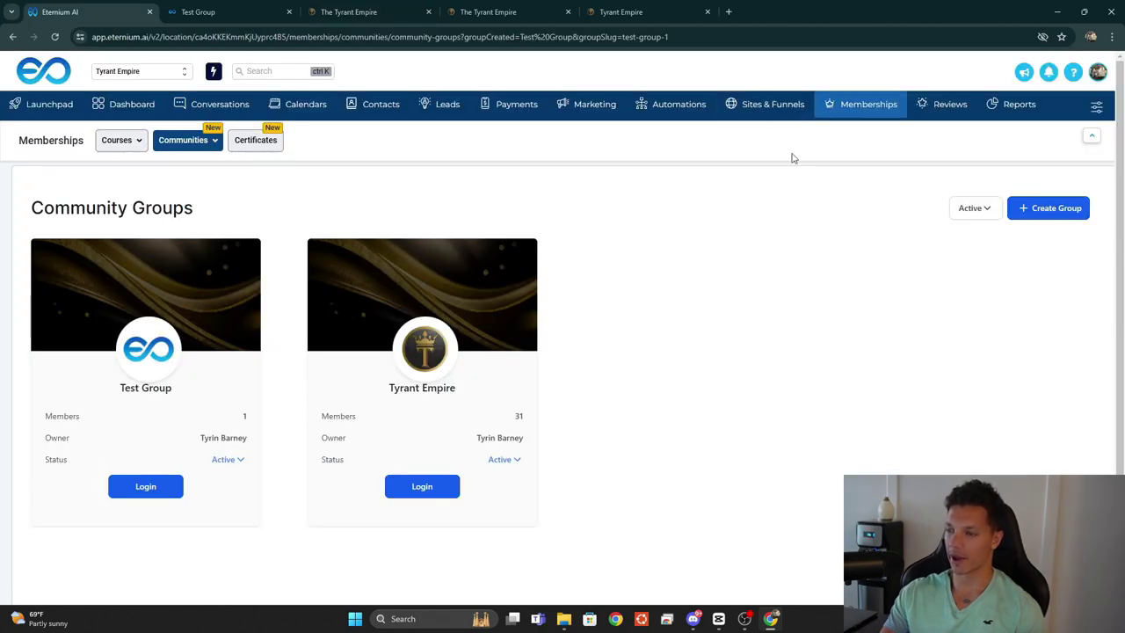
Open the Sites & Funnels Client Portal Dashboard showing the portal URL, 34 users and 0 invited.
{"action": "left_click", "coordinate": [761, 111]}
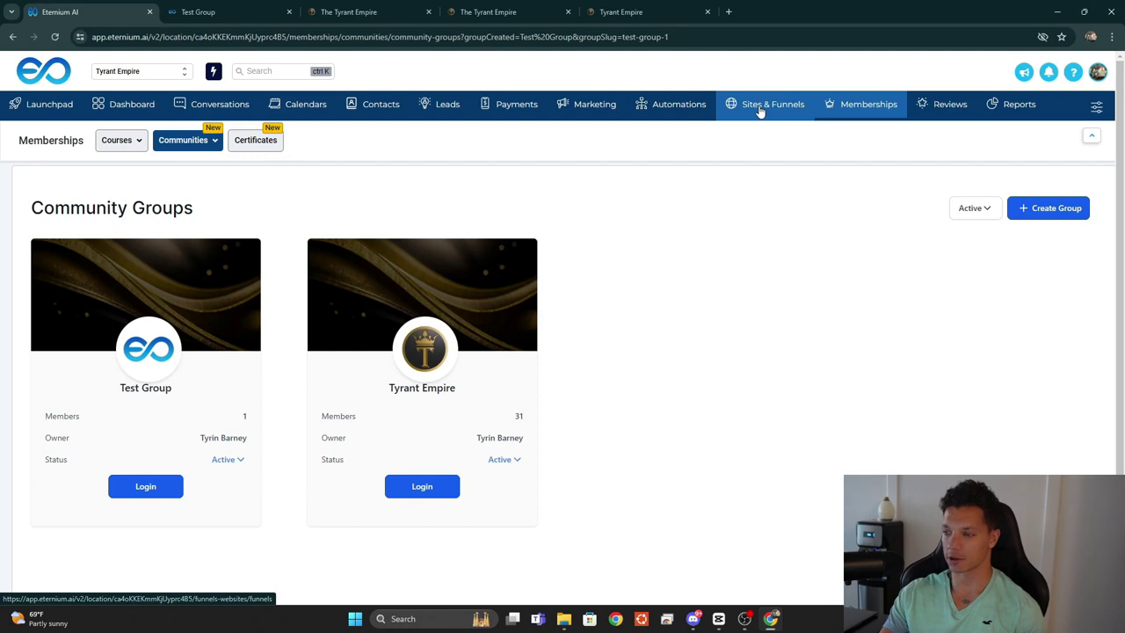
{"action": "mouse_move", "coordinate": [337, 142]}
{"action": "left_click", "coordinate": [338, 167]}
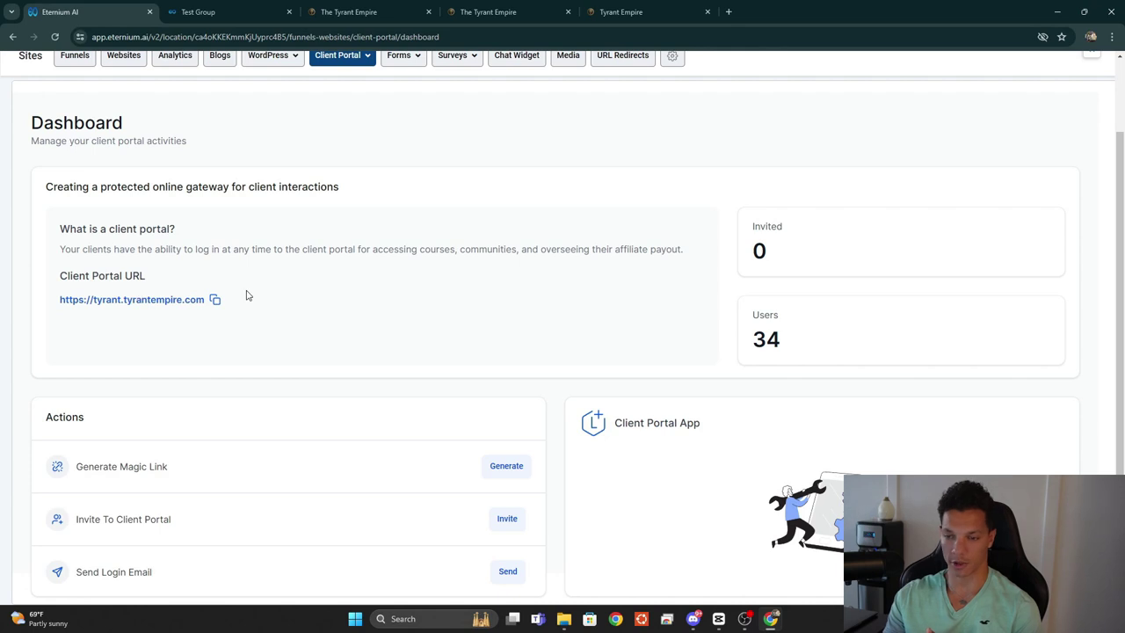
{"action": "scroll", "coordinate": [249, 296], "scroll_direction": "down", "scroll_amount": 1}
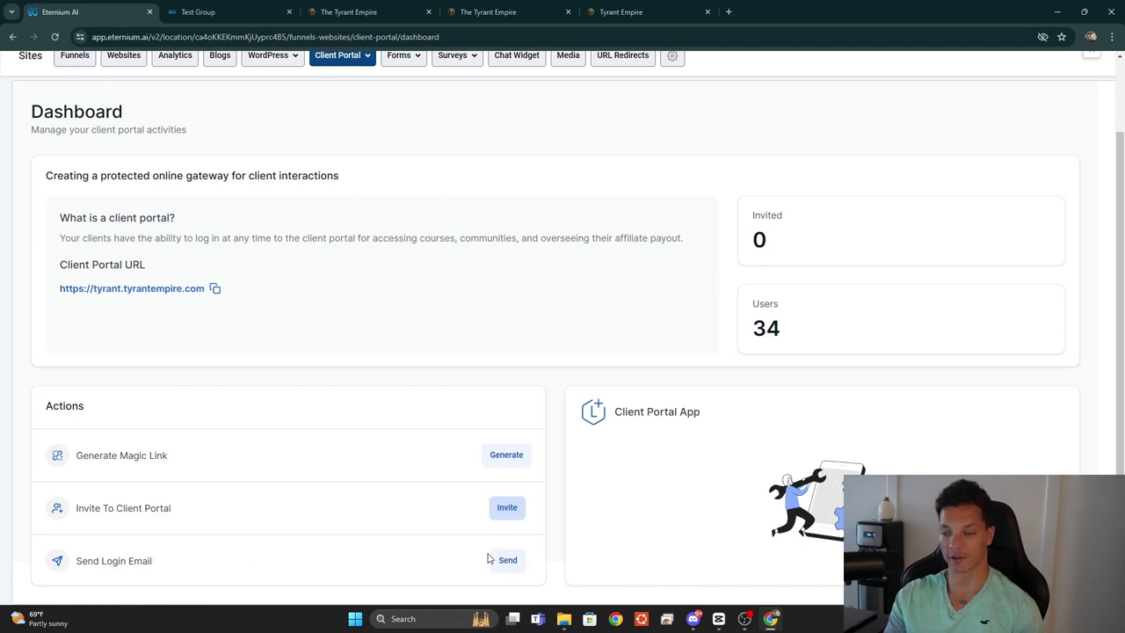
{"action": "scroll", "coordinate": [498, 564], "scroll_direction": "up", "scroll_amount": 1}
{"action": "left_click", "coordinate": [341, 139]}
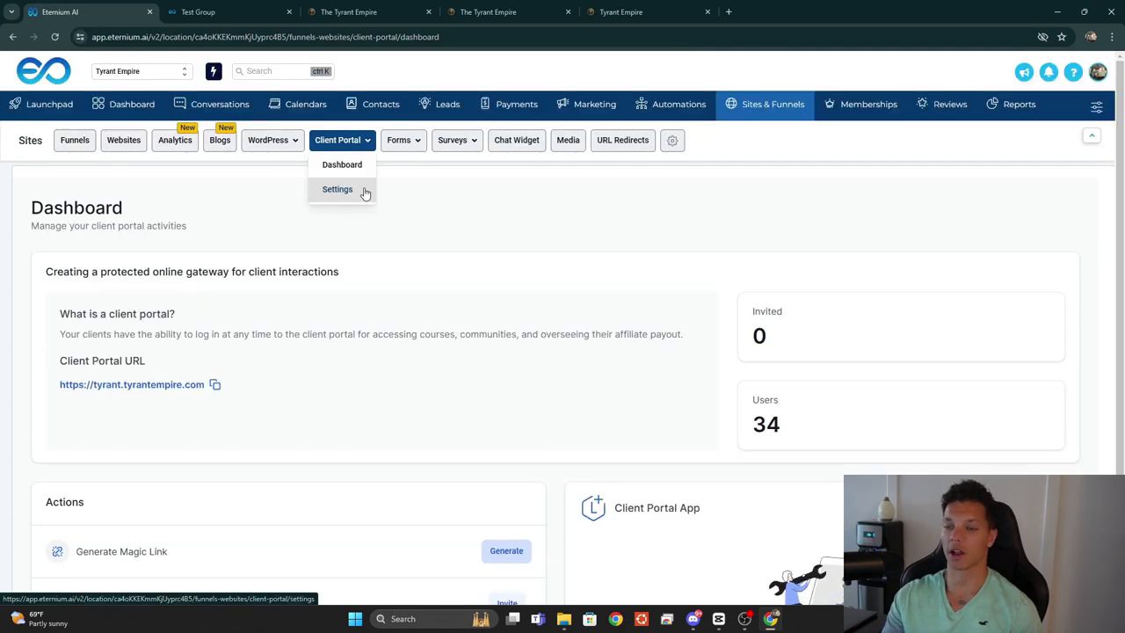
Review the portal domain setup and the login and home tabs, then open Branding settings.
{"action": "left_click", "coordinate": [360, 192]}
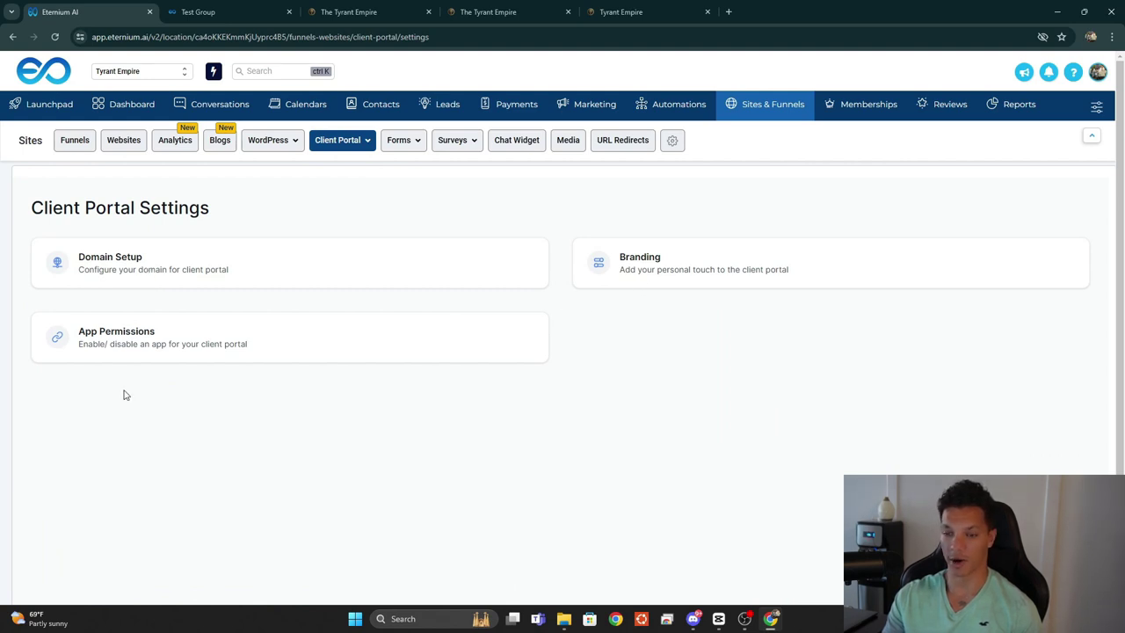
{"action": "left_click", "coordinate": [171, 265]}
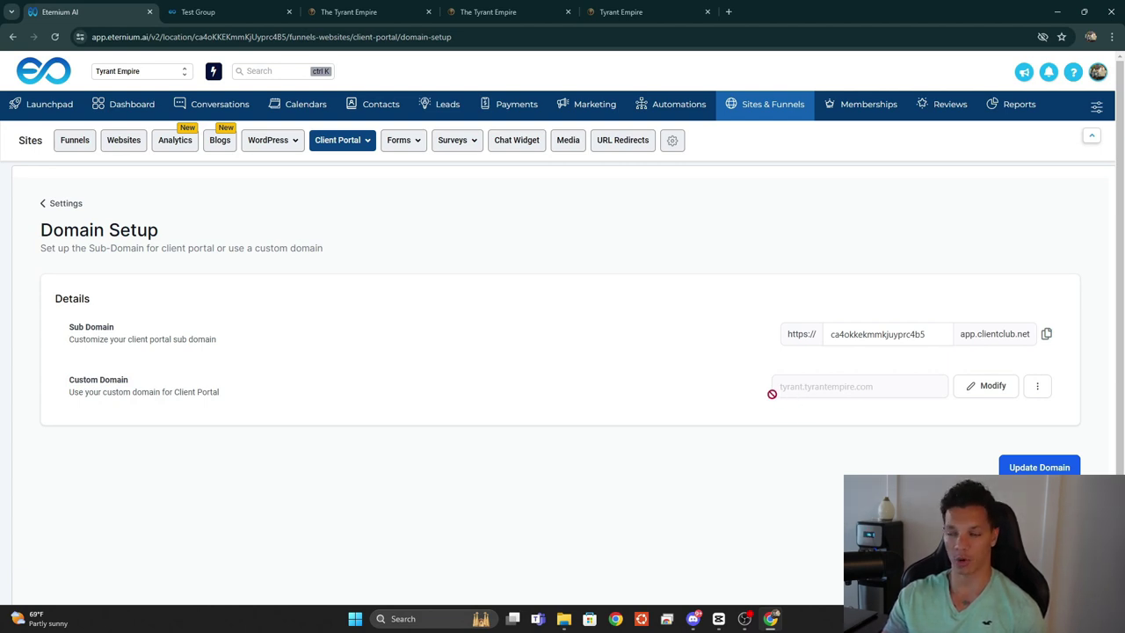
{"action": "left_click", "coordinate": [488, 11]}
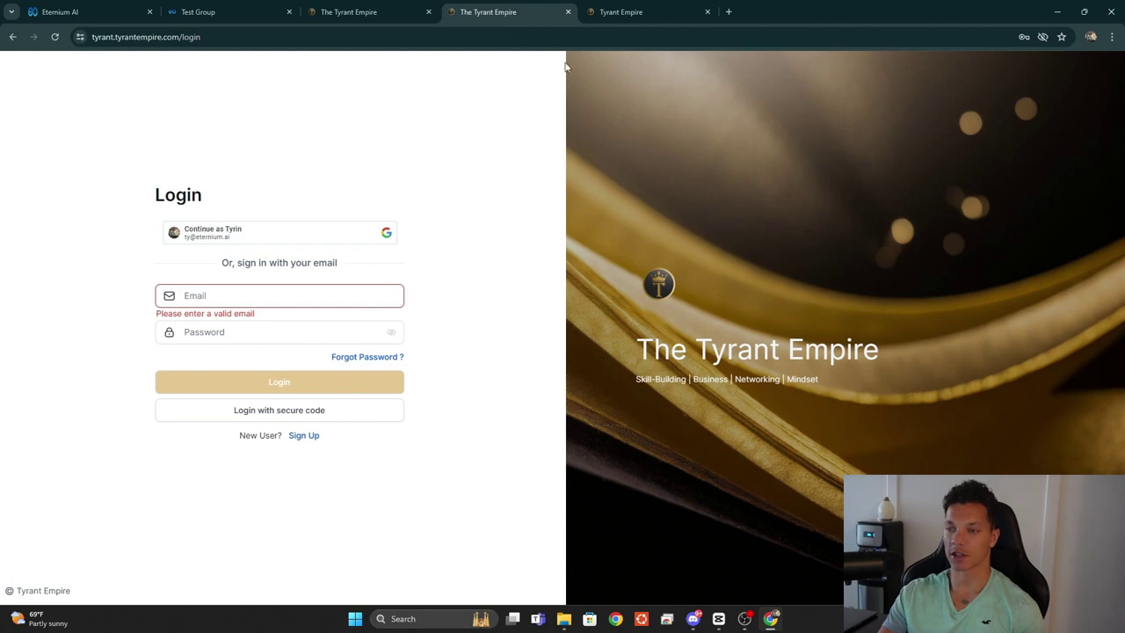
{"action": "left_click", "coordinate": [338, 12]}
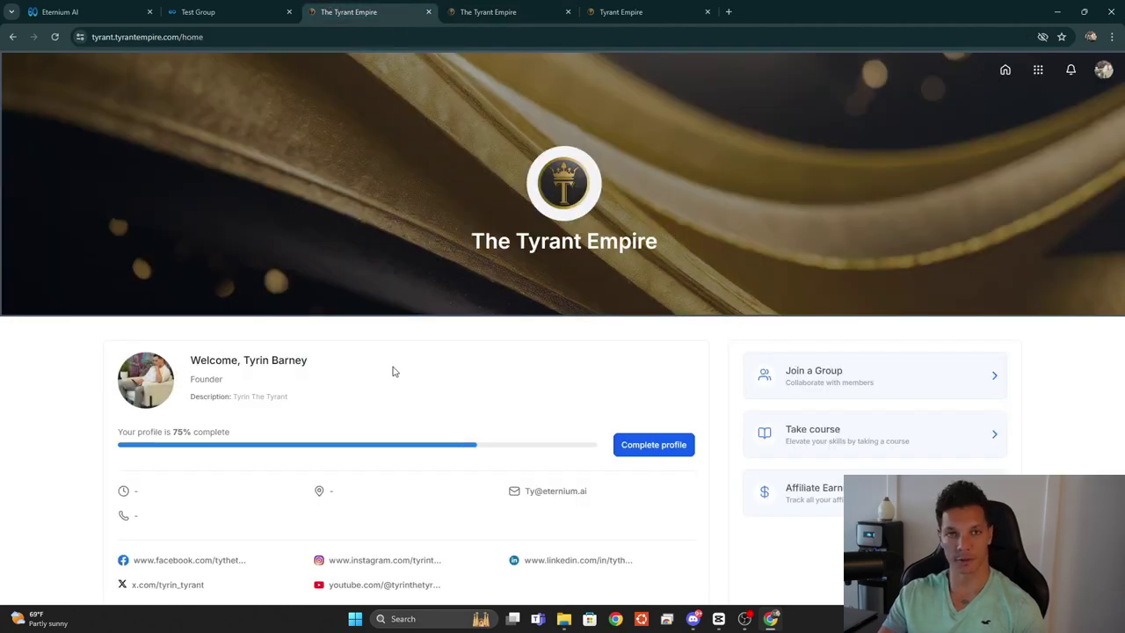
{"action": "key", "text": "ctrl+1"}
{"action": "left_click", "coordinate": [638, 263]}
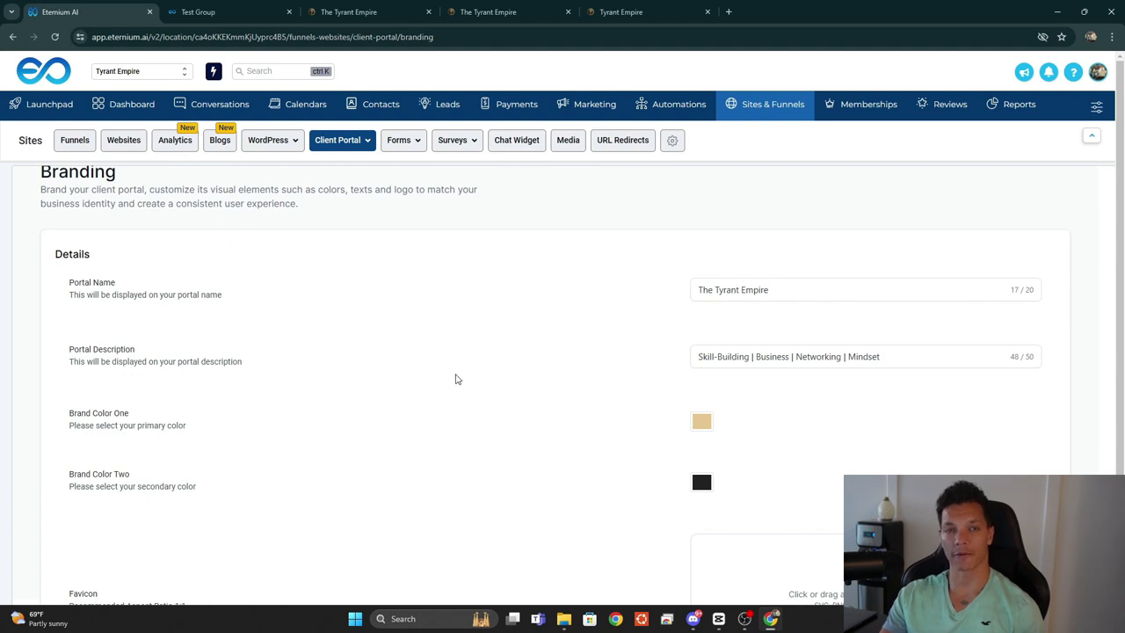
Compare the Portal Name field with The Tyrant Empire heading on the login page.
{"action": "left_click", "coordinate": [797, 289]}
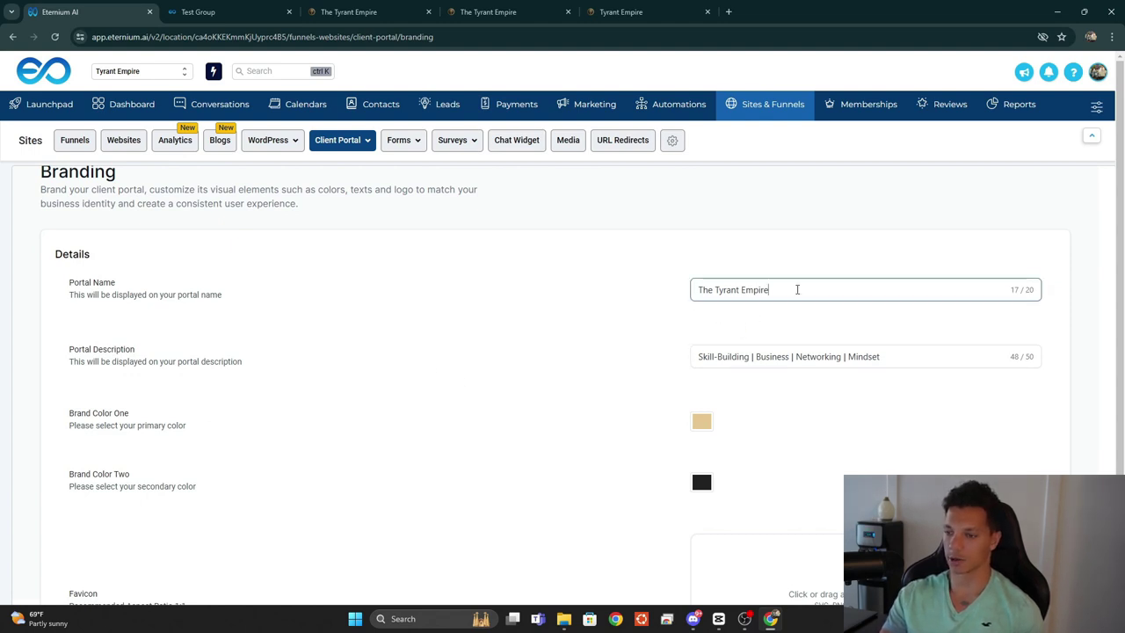
{"action": "left_click_drag", "start_coordinate": [797, 289], "coordinate": [638, 293]}
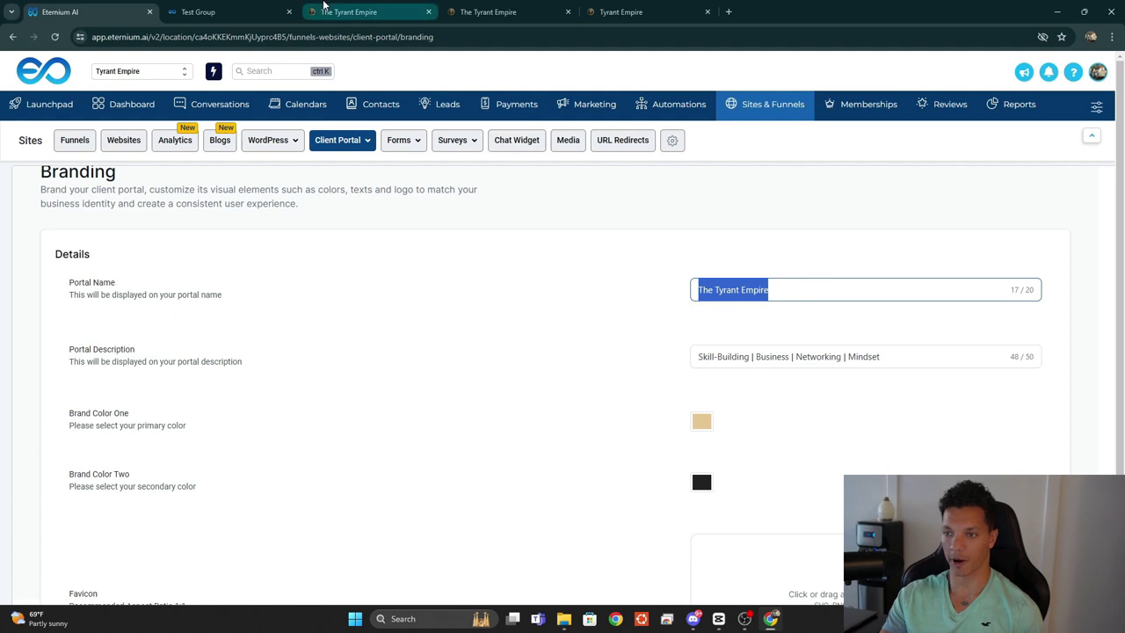
{"action": "left_click", "coordinate": [488, 12]}
{"action": "triple_click", "coordinate": [630, 351]}
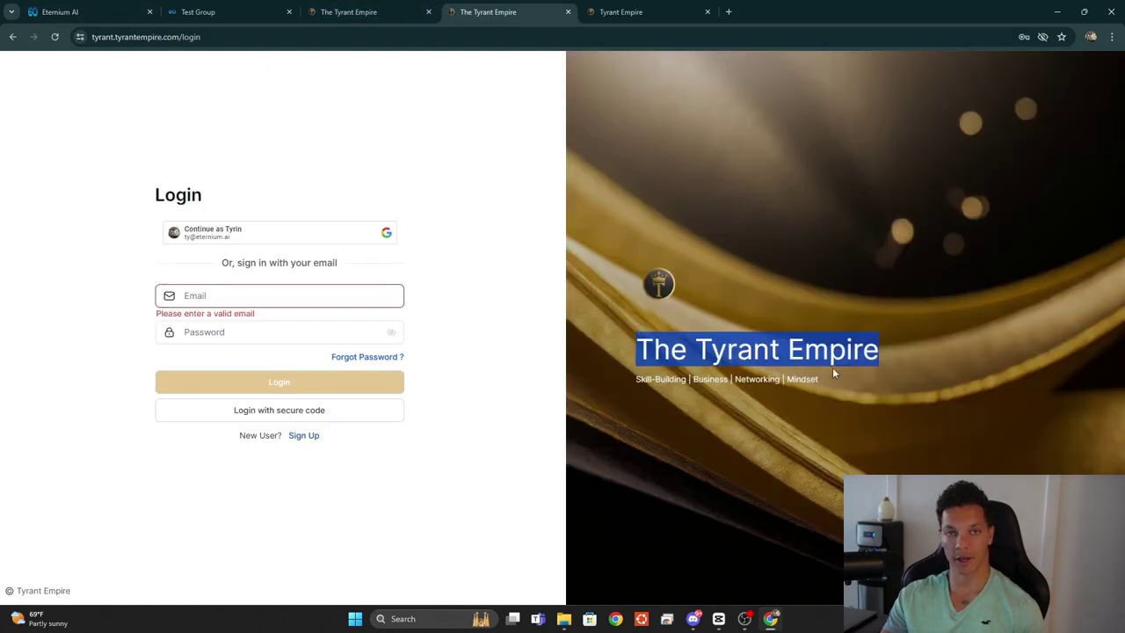
{"action": "key", "text": "ctrl+a"}
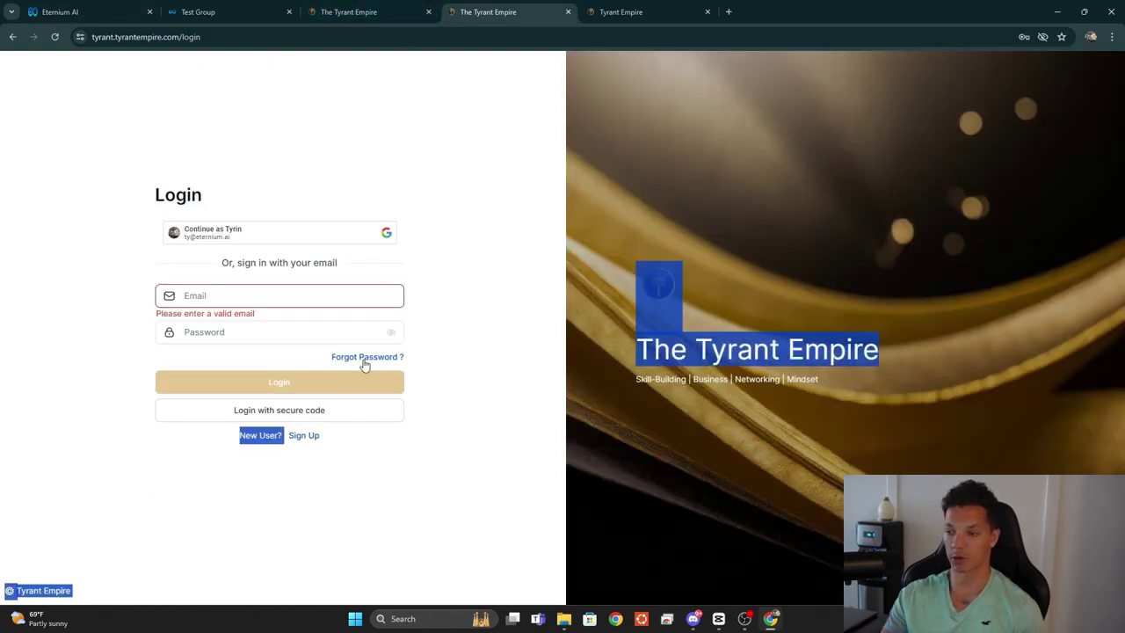
{"action": "key", "text": "ctrl+1"}
Compare the Portal Description text with the description shown on the login page.
{"action": "triple_click", "coordinate": [900, 355]}
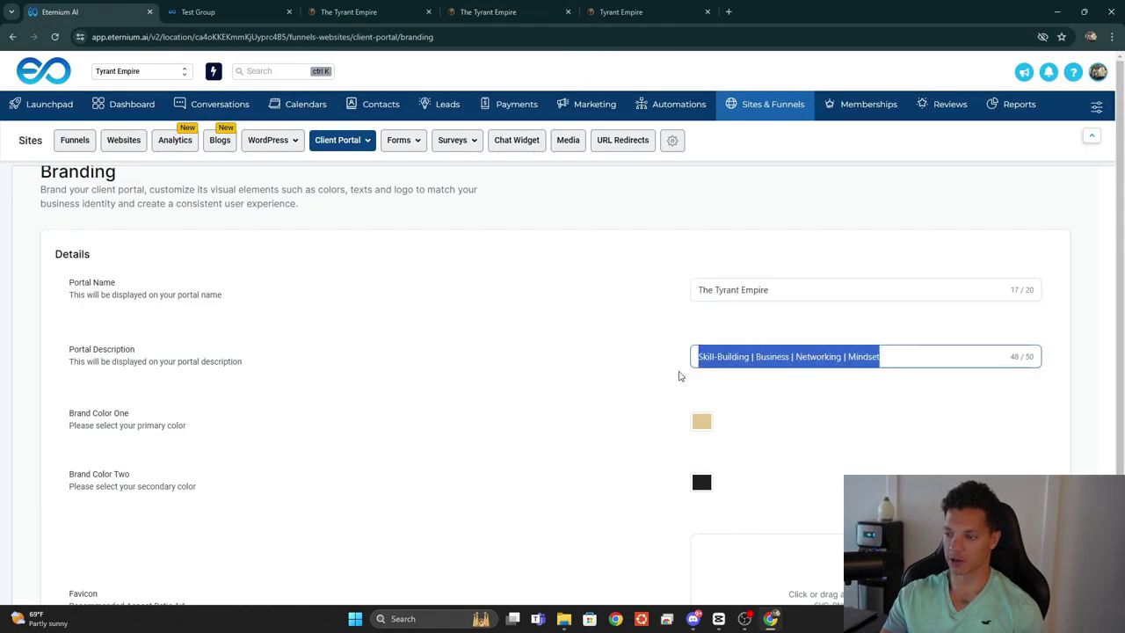
{"action": "left_click", "coordinate": [457, 11]}
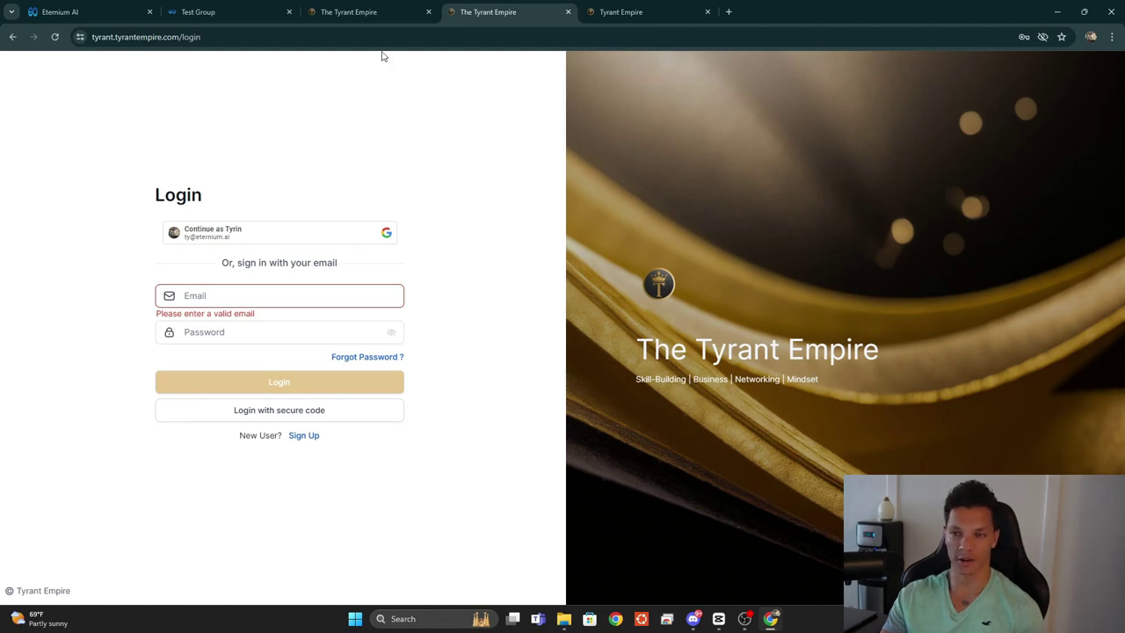
{"action": "left_click", "coordinate": [95, 10]}
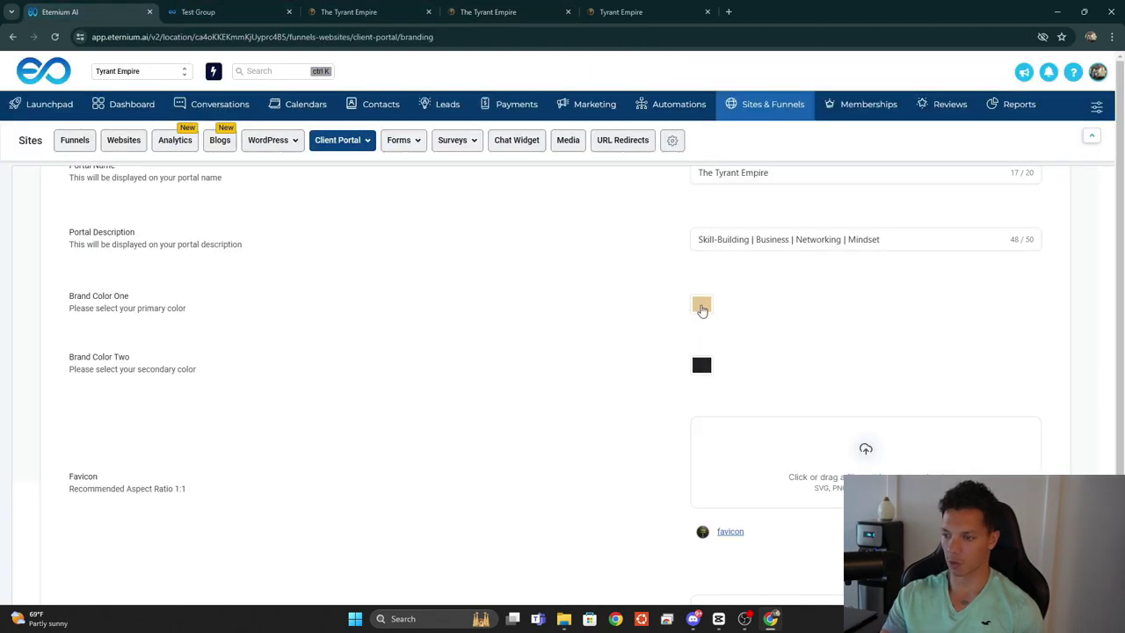
{"action": "key", "text": "ctrl+4"}
{"action": "key", "text": "ctrl+1"}
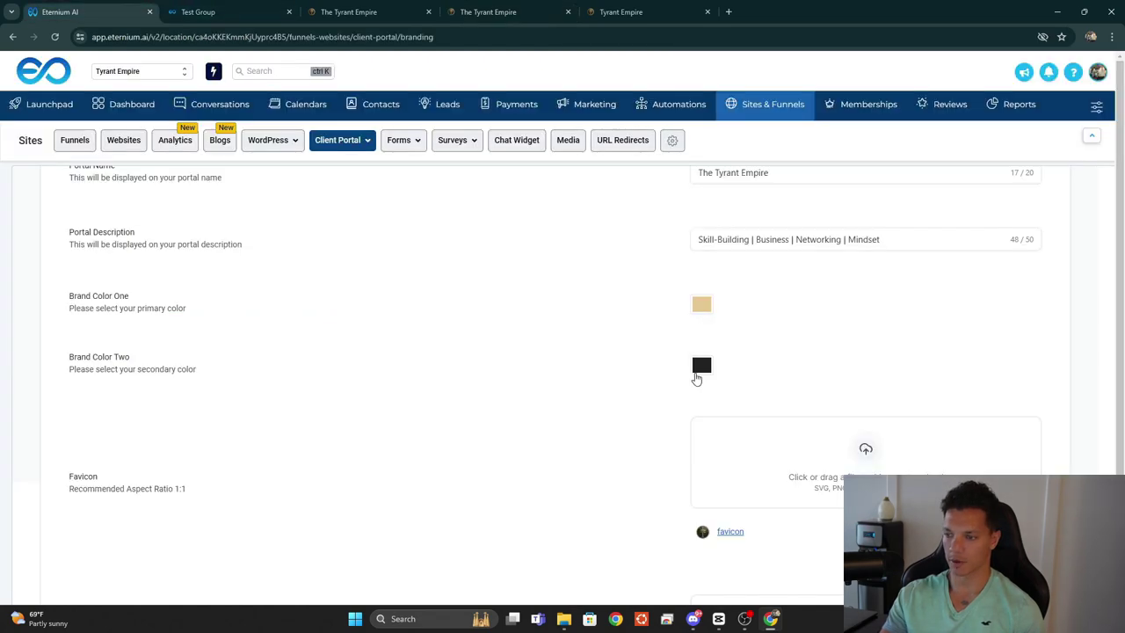
Check the banner image and logo settings against the portal home and login pages.
{"action": "scroll", "coordinate": [876, 349], "scroll_direction": "down", "scroll_amount": 1}
{"action": "key", "text": "ctrl+4"}
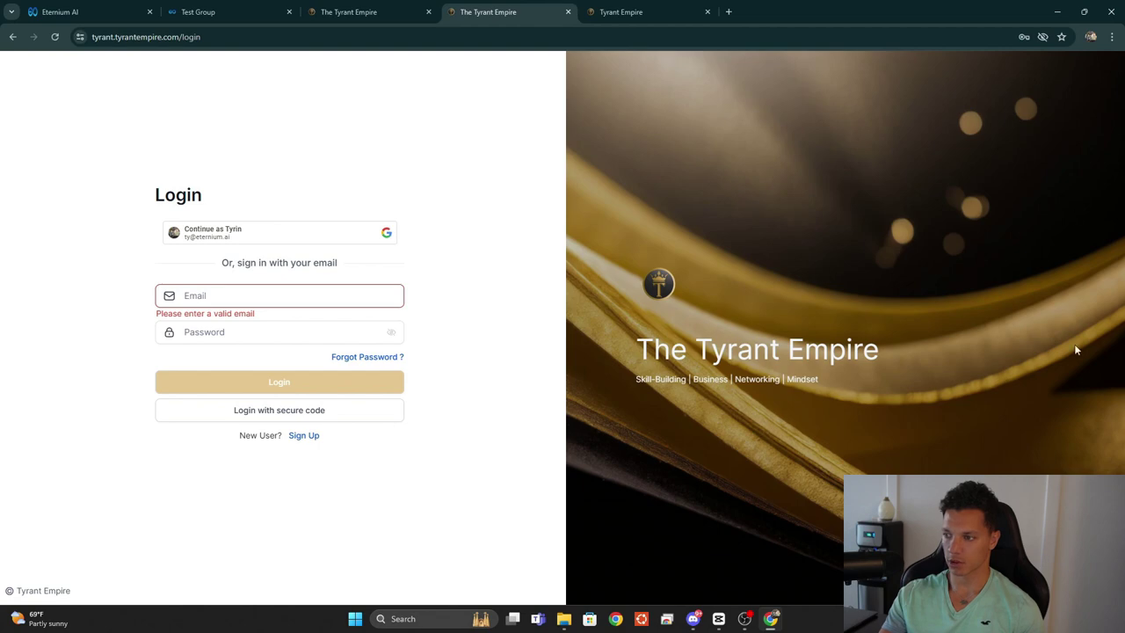
{"action": "left_click", "coordinate": [111, 17]}
{"action": "scroll", "coordinate": [716, 426], "scroll_direction": "down", "scroll_amount": 1}
{"action": "key", "text": "ctrl+3"}
{"action": "key", "text": "ctrl+1"}
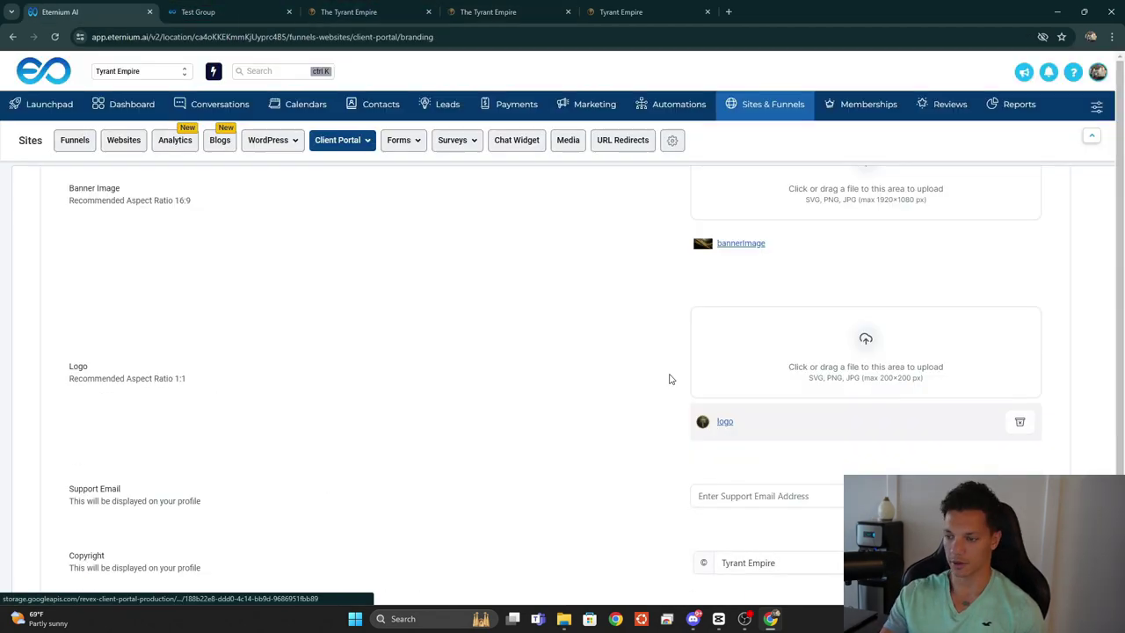
{"action": "key", "text": "ctrl+4"}
{"action": "key", "text": "ctrl+1"}
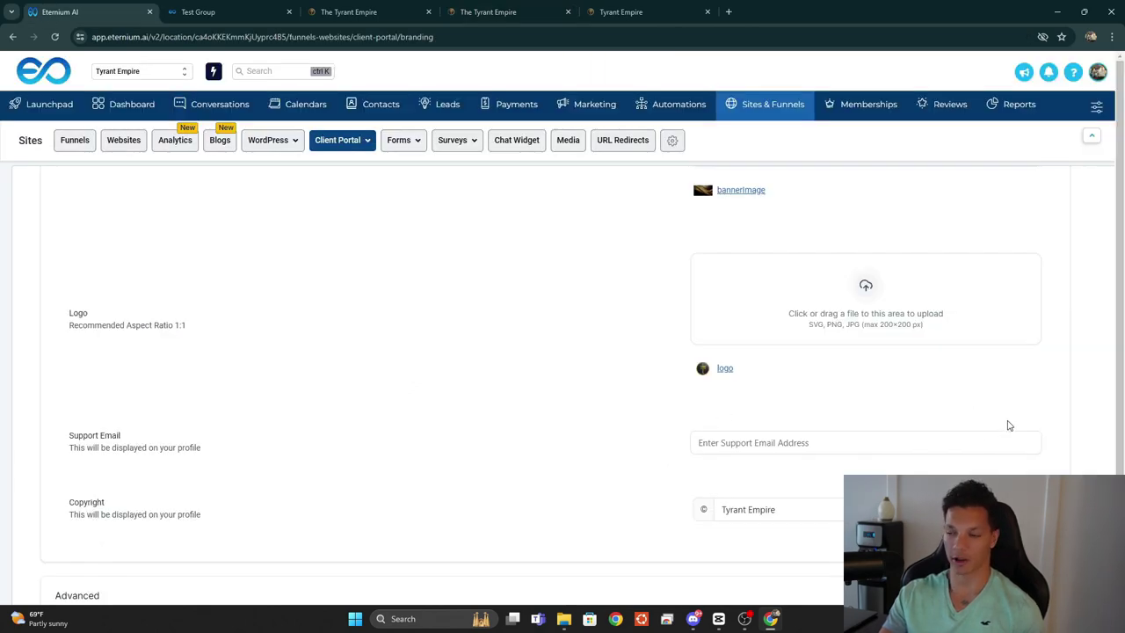
Match the Copyright field with the © Tyrant Empire footer on the login page.
{"action": "scroll", "coordinate": [719, 508], "scroll_direction": "down", "scroll_amount": 1}
{"action": "left_click", "coordinate": [747, 459]}
{"action": "key", "text": "ctrl+4"}
{"action": "left_click_drag", "start_coordinate": [7, 589], "coordinate": [90, 594]}
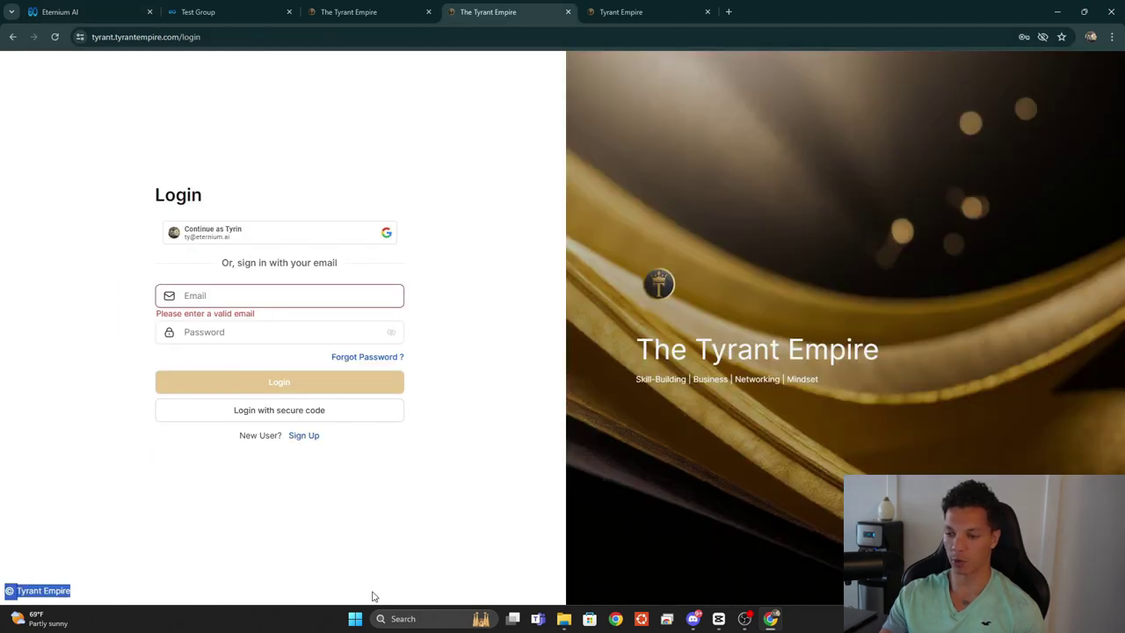
{"action": "key", "text": "ctrl+1"}
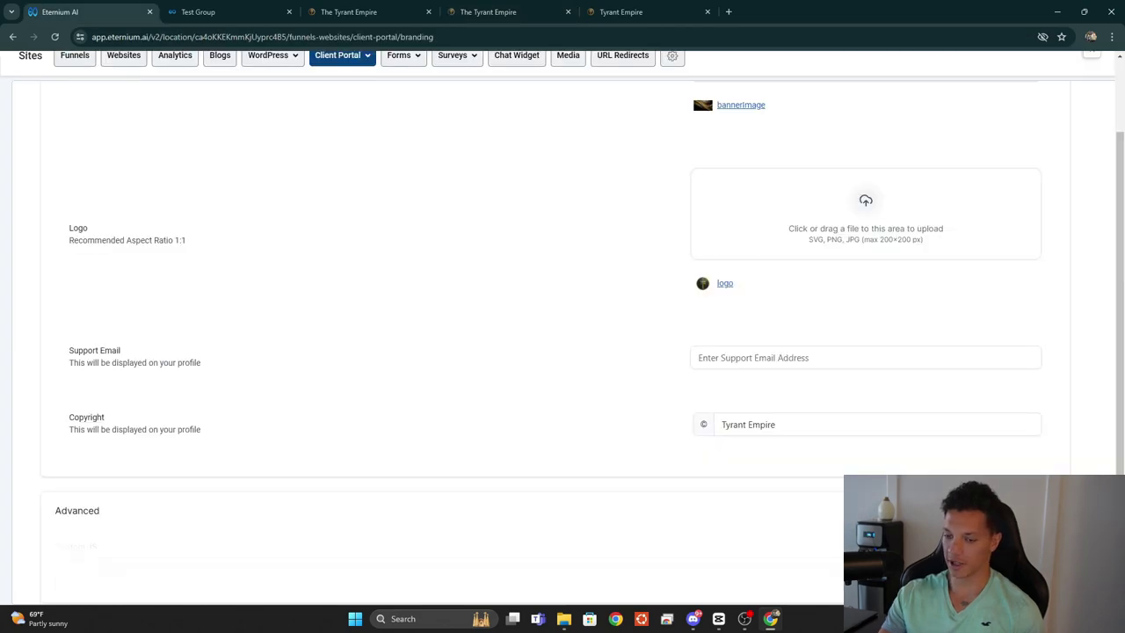
Inspect the Advanced Custom JS/CSS and Tracking Code fields, then go to App Permissions.
{"action": "scroll", "coordinate": [665, 440], "scroll_direction": "down", "scroll_amount": 3}
{"action": "left_click", "coordinate": [665, 439]}
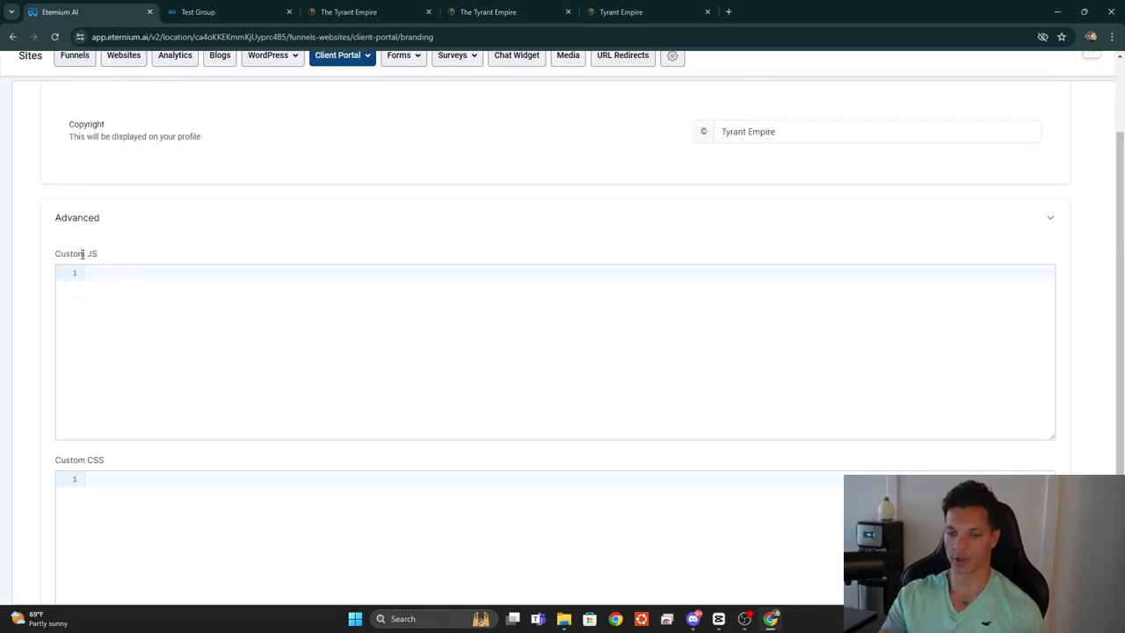
{"action": "scroll", "coordinate": [167, 237], "scroll_direction": "down", "scroll_amount": 1}
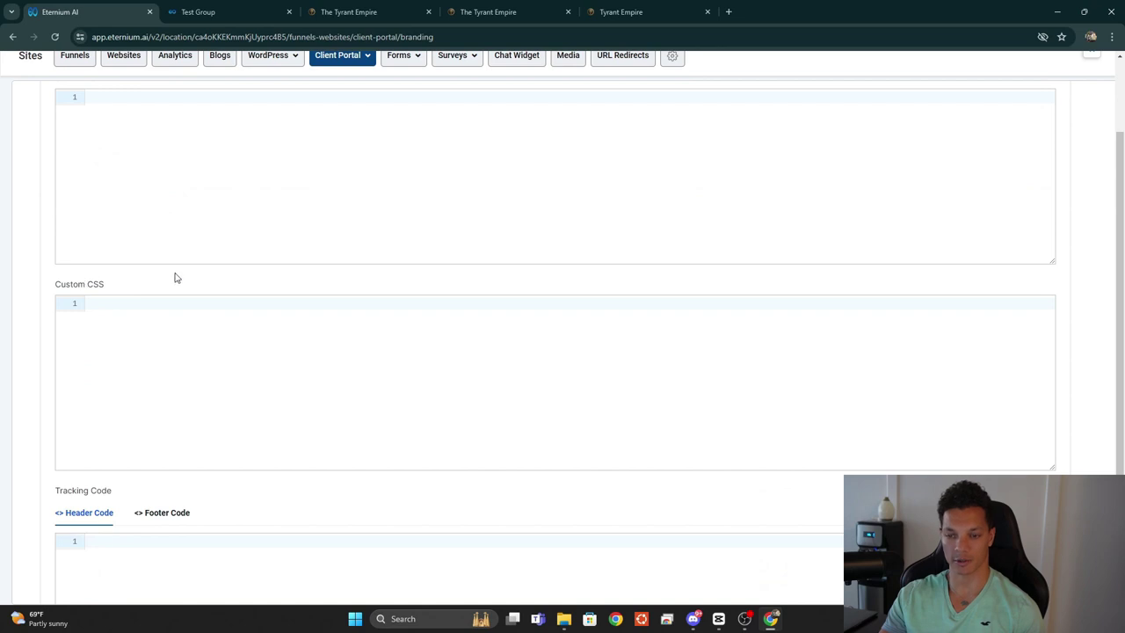
{"action": "scroll", "coordinate": [174, 278], "scroll_direction": "down", "scroll_amount": 3}
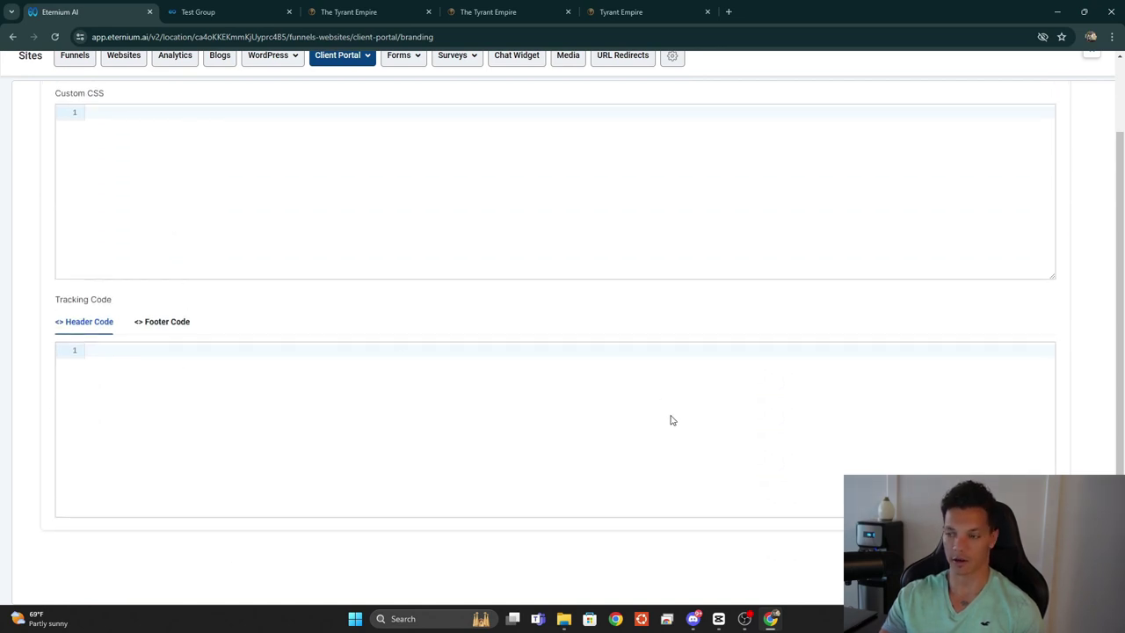
{"action": "scroll", "coordinate": [766, 322], "scroll_direction": "up", "scroll_amount": 2}
{"action": "key", "text": "alt+Left"}
{"action": "left_click", "coordinate": [138, 343]}
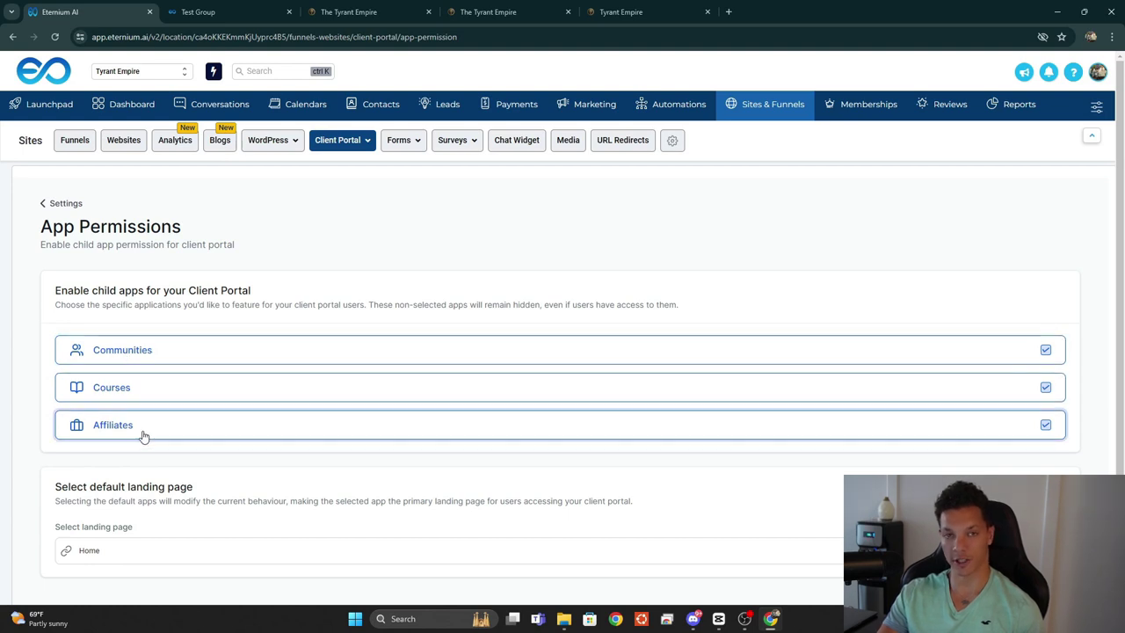
{"action": "key", "text": "ctrl+3"}
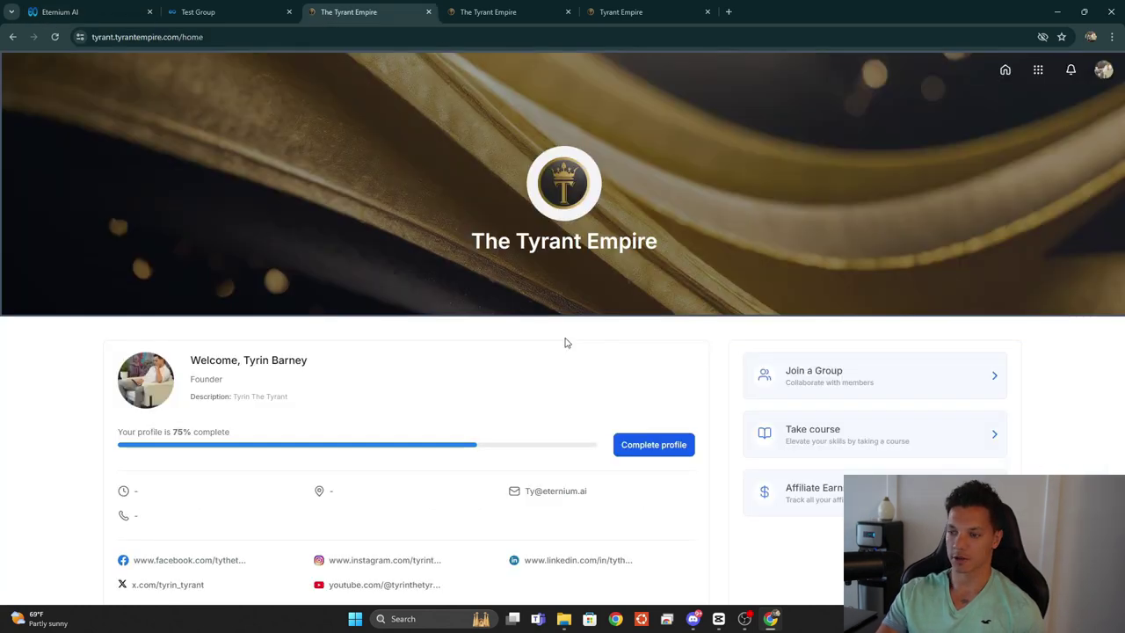
{"action": "scroll", "coordinate": [725, 257], "scroll_direction": "down", "scroll_amount": 1}
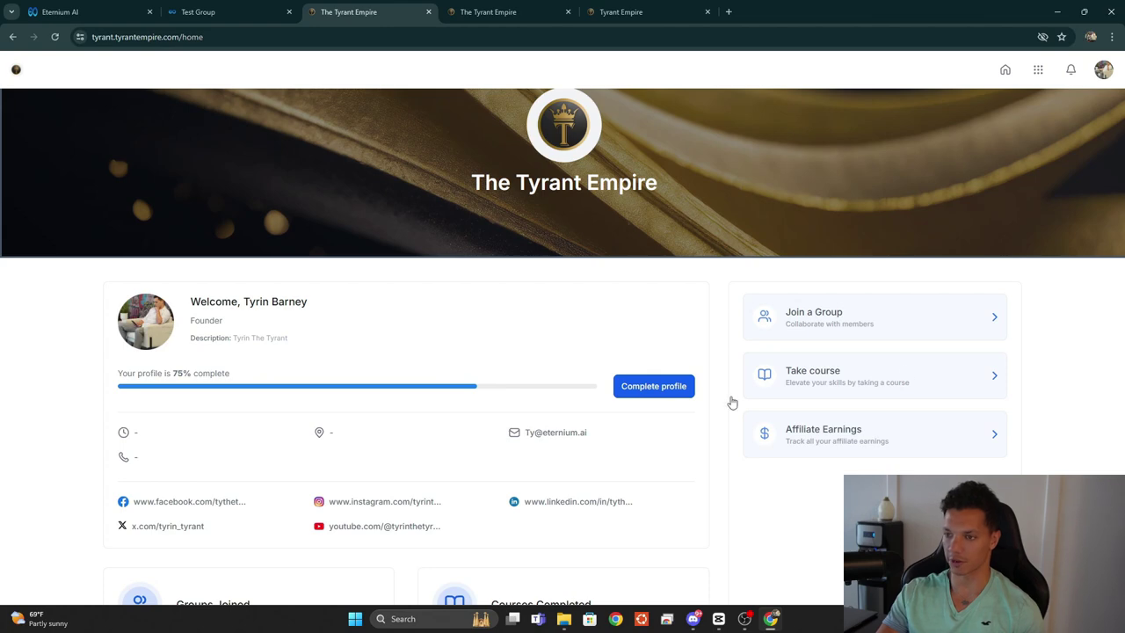
{"action": "key", "text": "ctrl+1"}
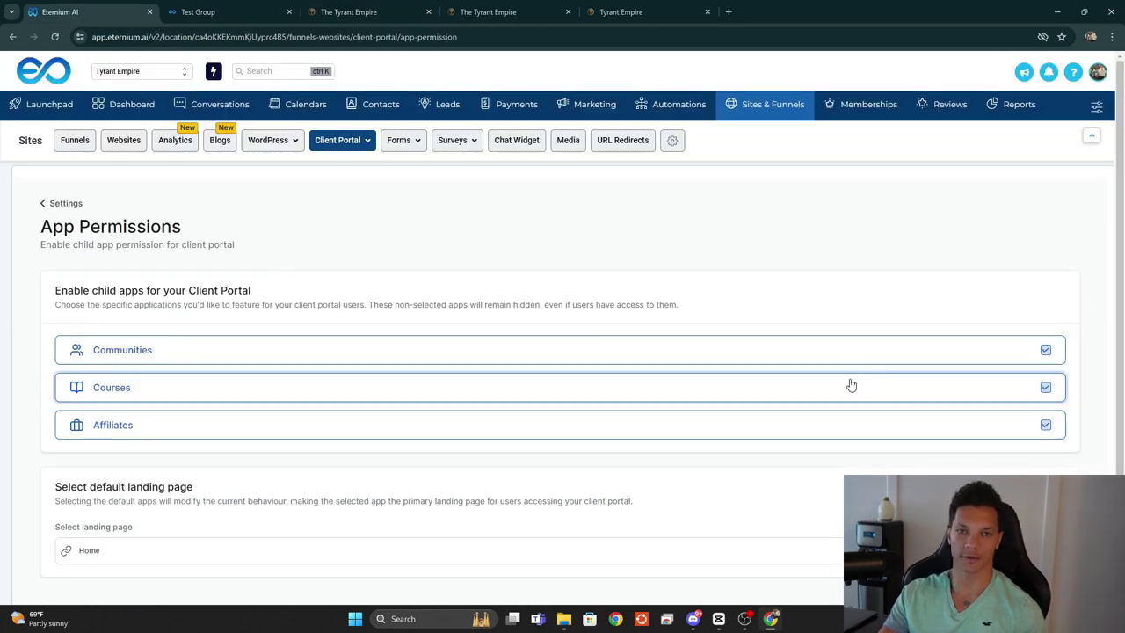
{"action": "scroll", "coordinate": [830, 366], "scroll_direction": "down", "scroll_amount": 1}
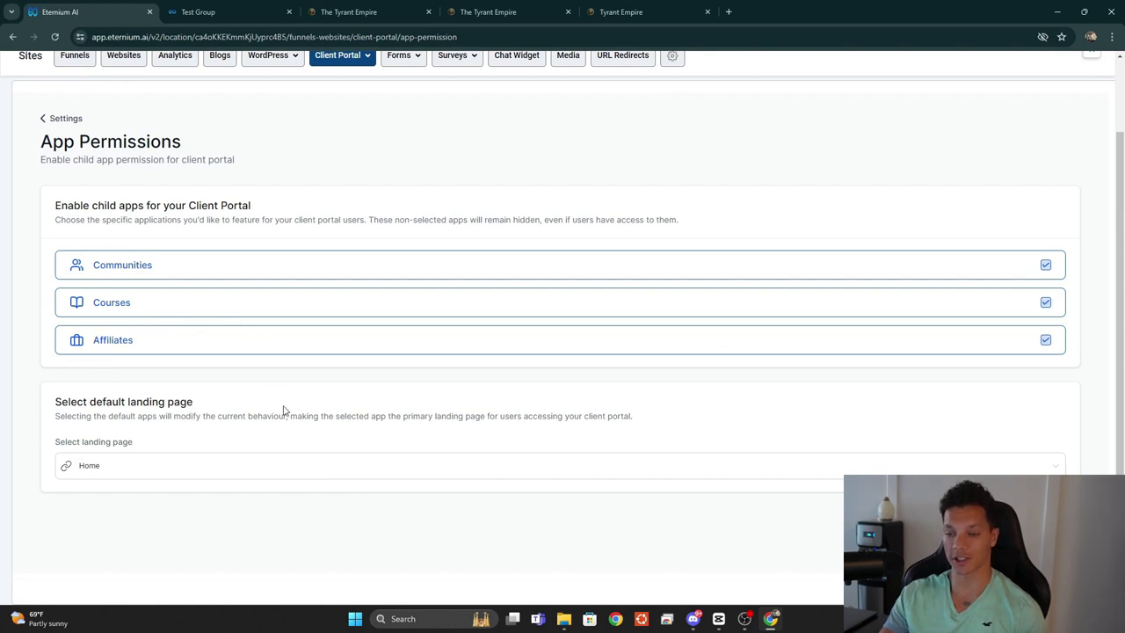
{"action": "left_click", "coordinate": [276, 468]}
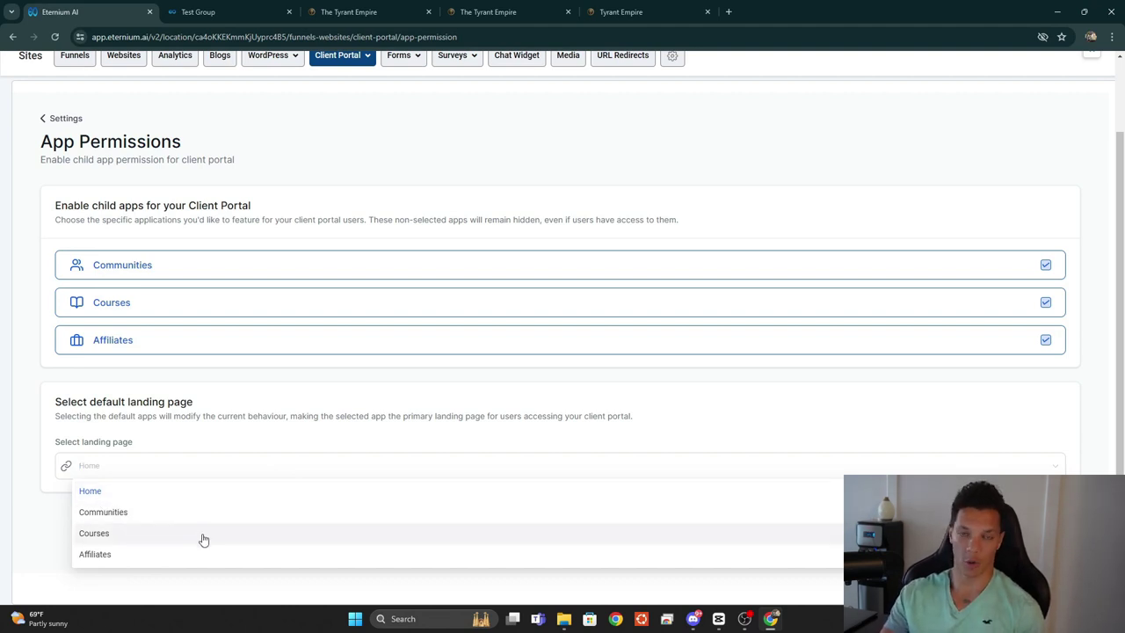
{"action": "left_click", "coordinate": [220, 466]}
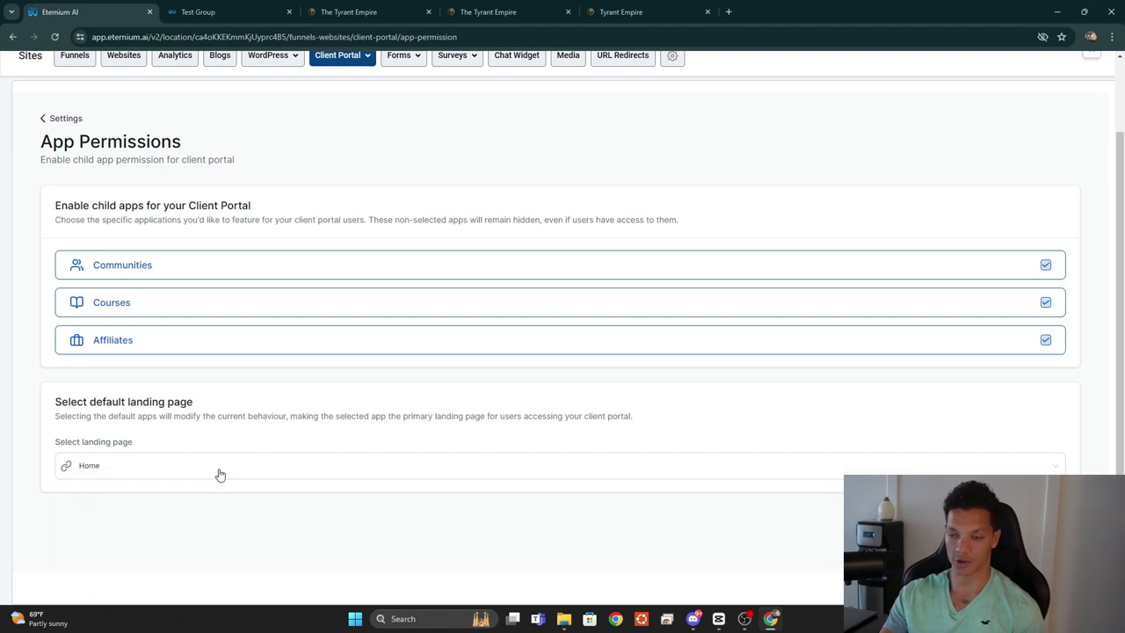